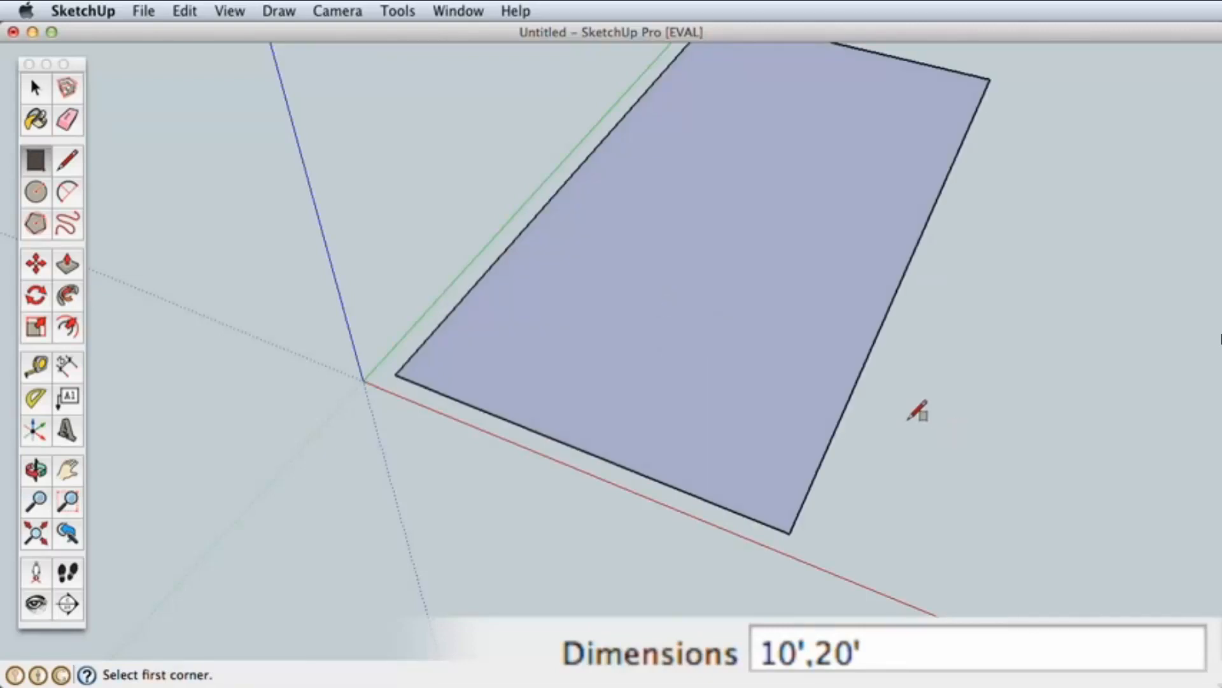
# - Draw a 2m line along the red axis from the rectangle's far corner, extending its short edge outward
pyautogui.press('h')
pyautogui.moveTo(809, 386)
pyautogui.mouseDown()
pyautogui.moveTo(773, 448)
pyautogui.moveTo(709, 502)
pyautogui.moveTo(735, 491)
pyautogui.moveTo(728, 554)
pyautogui.moveTo(702, 508)
pyautogui.moveTo(470, 474)
pyautogui.mouseUp()
pyautogui.press('z')
pyautogui.press('h')
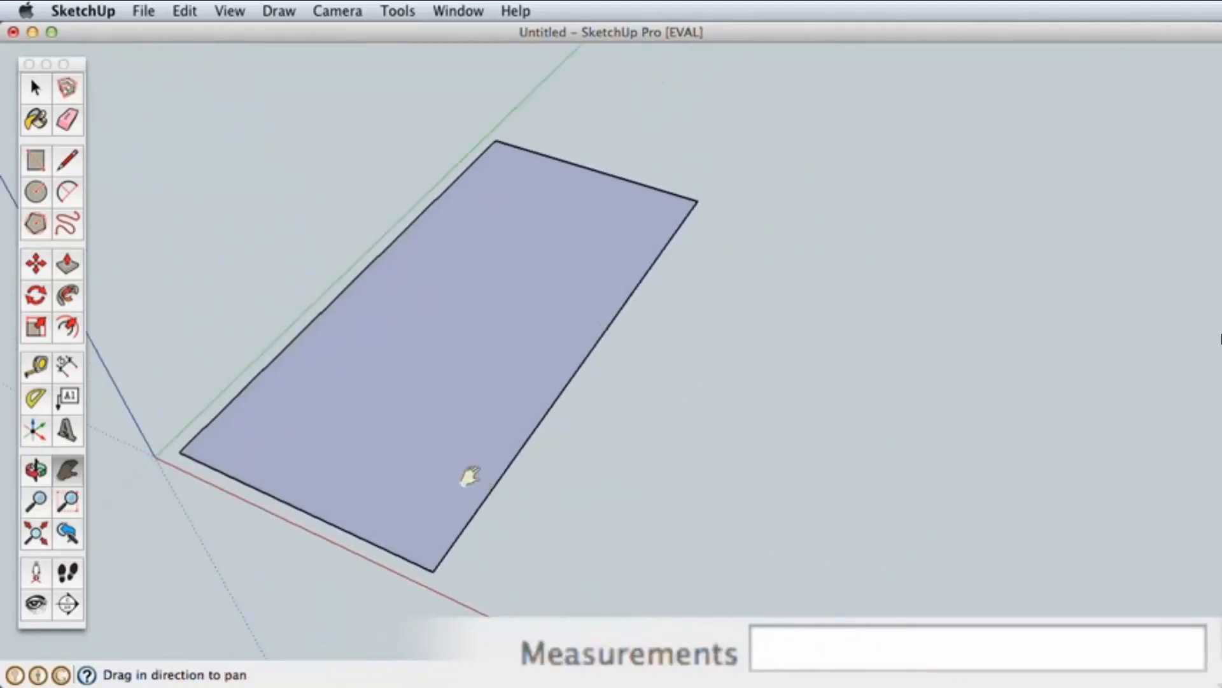
pyautogui.click(67, 160)
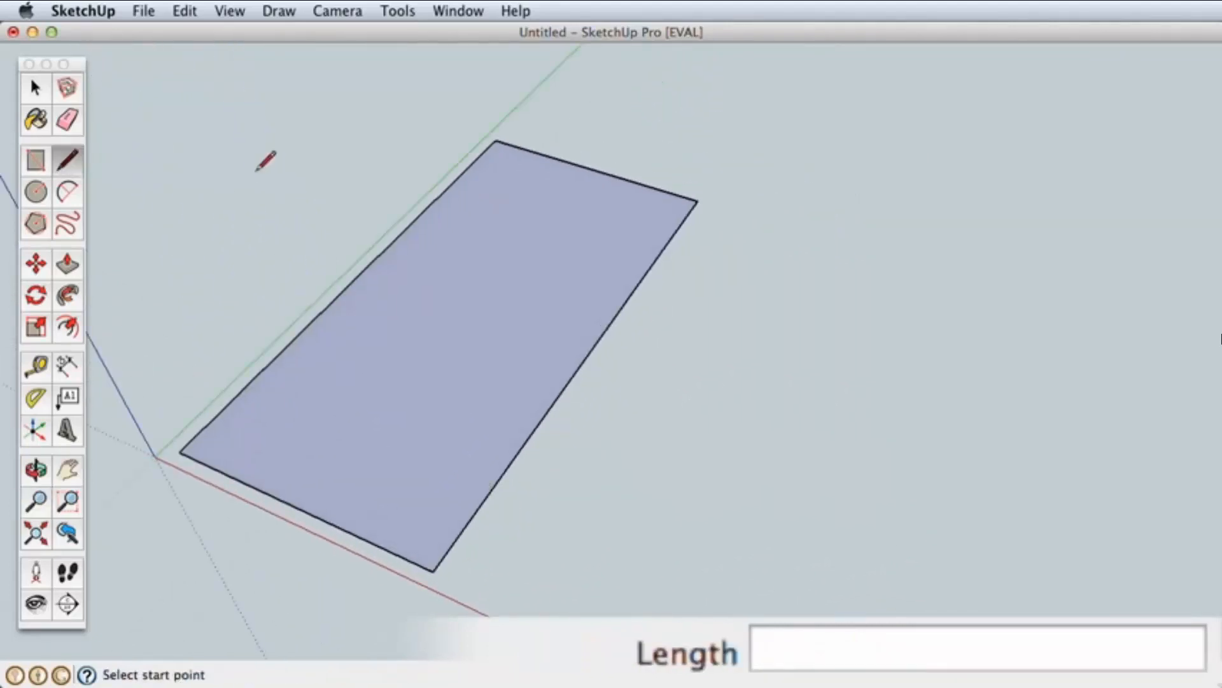
pyautogui.click(697, 201)
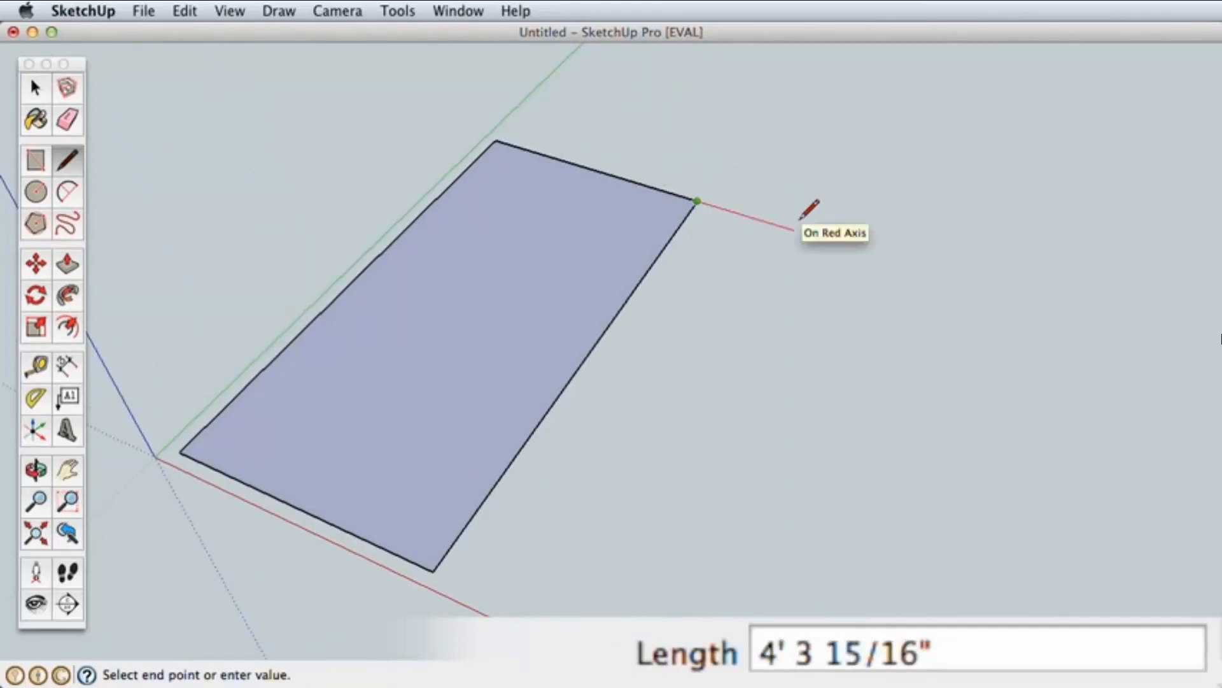
pyautogui.write('2m')
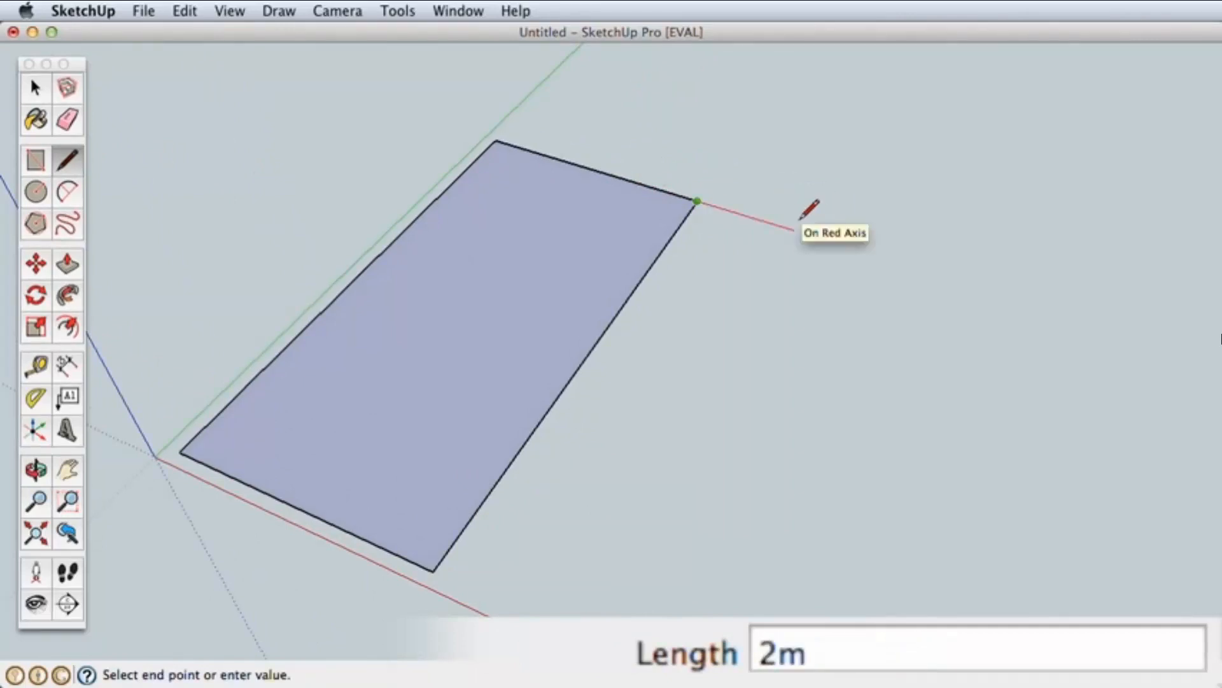
pyautogui.press('Return')
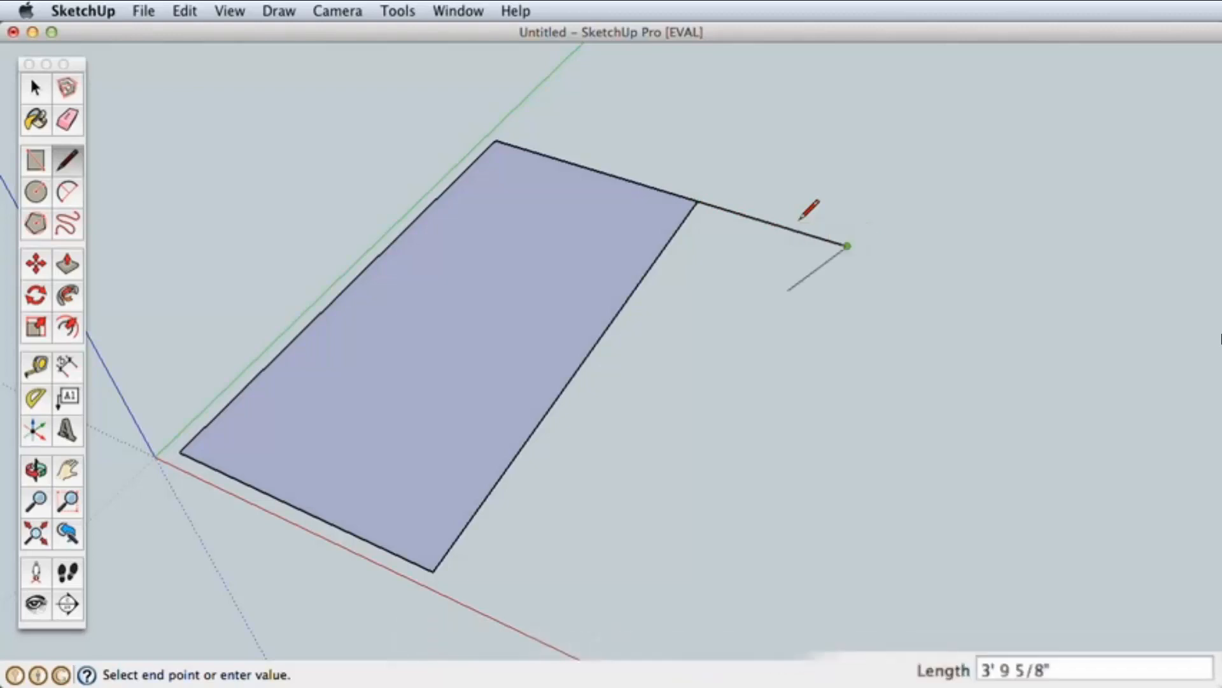
pyautogui.press('space')
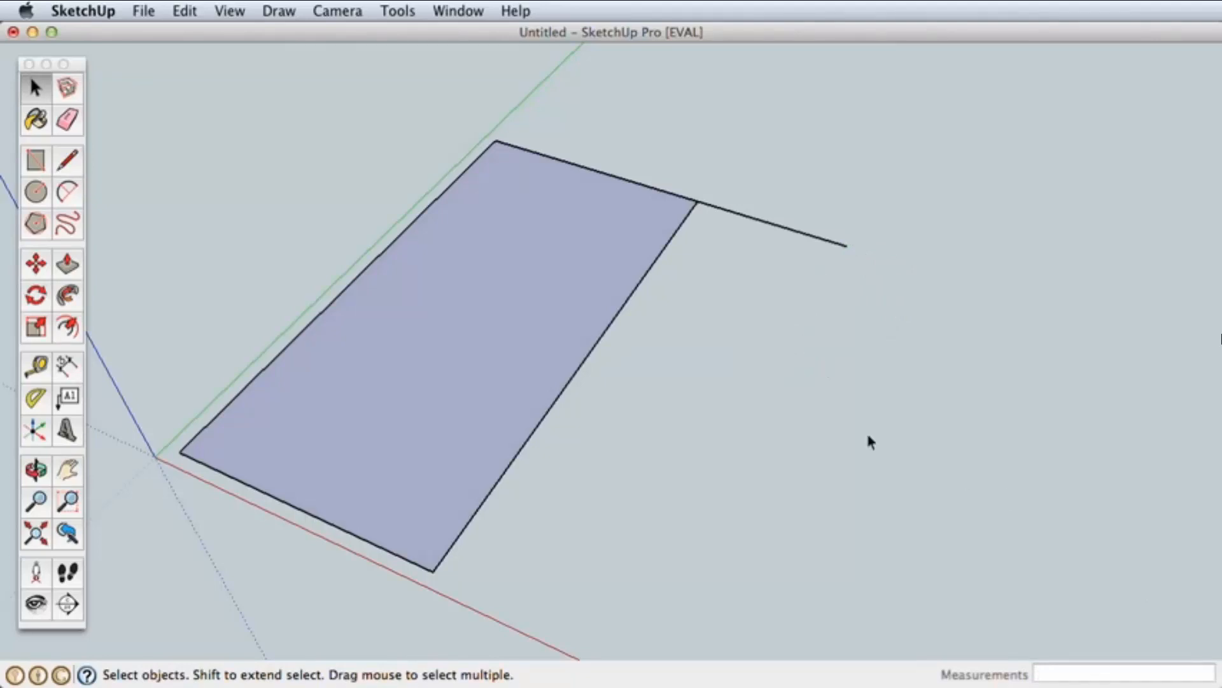
# - Try entering rectangle dimensions in explicit units, 5 m by 24 cm and 6'3" by 7.5 ft
pyautogui.press('r')
pyautogui.click(792, 534)
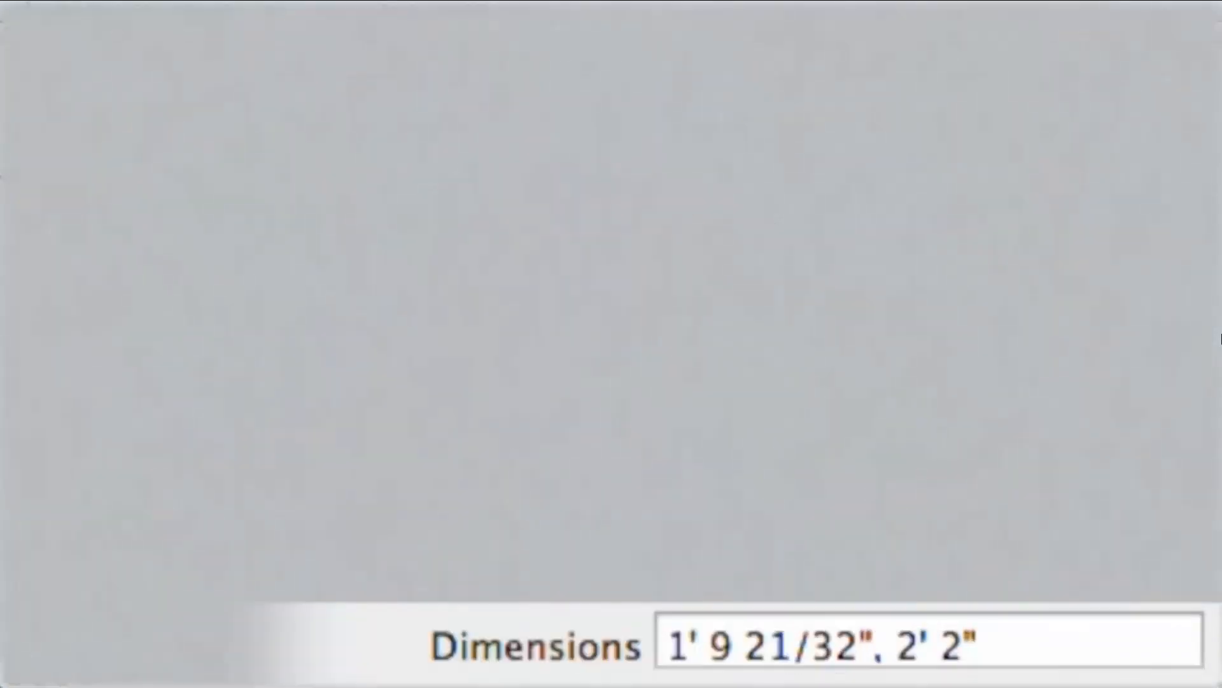
pyautogui.write('5m,24')
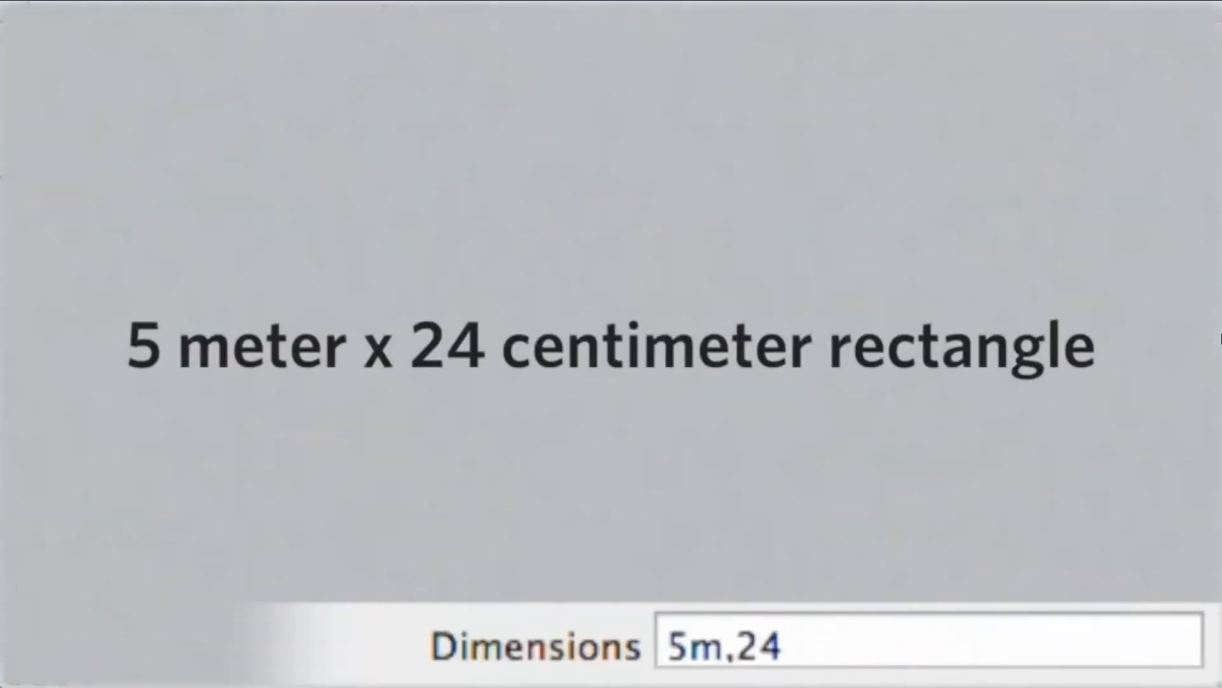
pyautogui.write('cm')
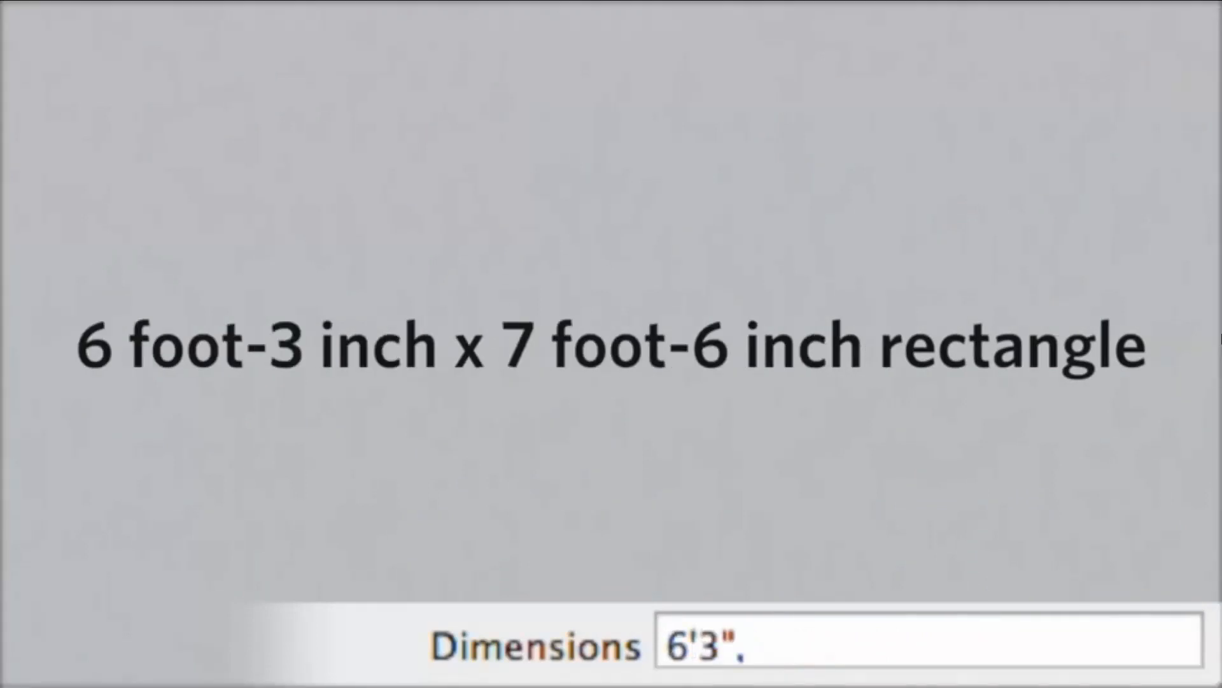
pyautogui.write(',7.5')
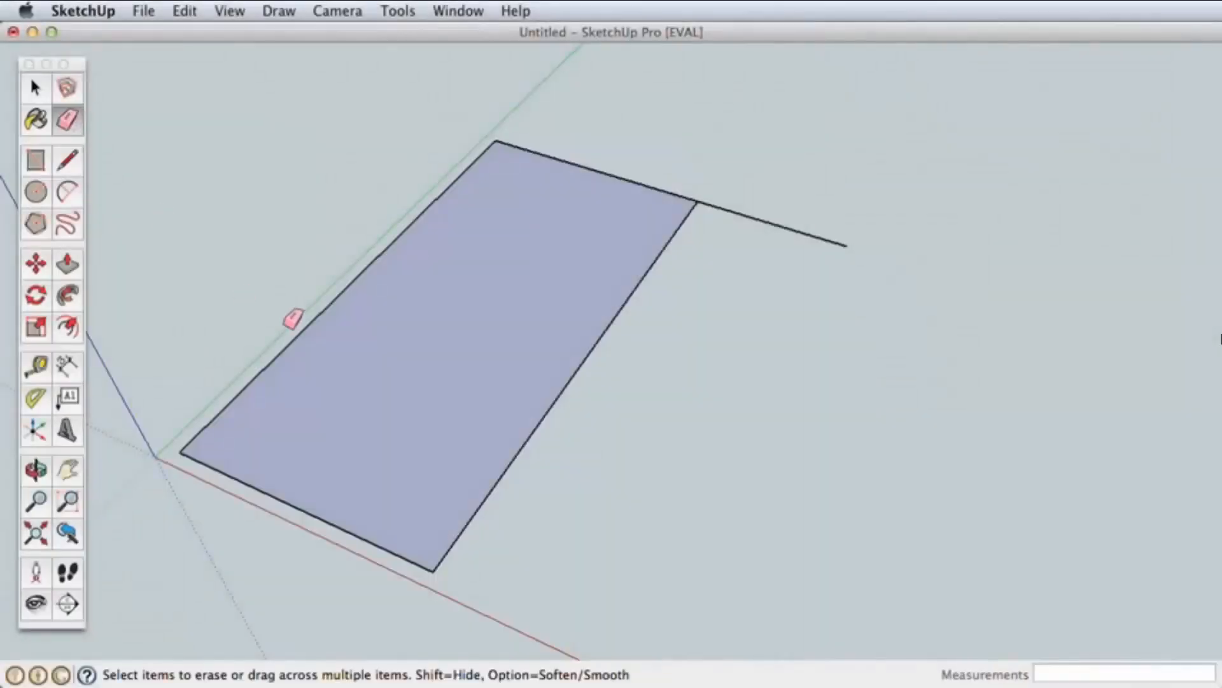
# - Erase all edges of the rectangle together with the line extending from its corner
pyautogui.moveTo(285, 327); pyautogui.dragTo(312, 522)
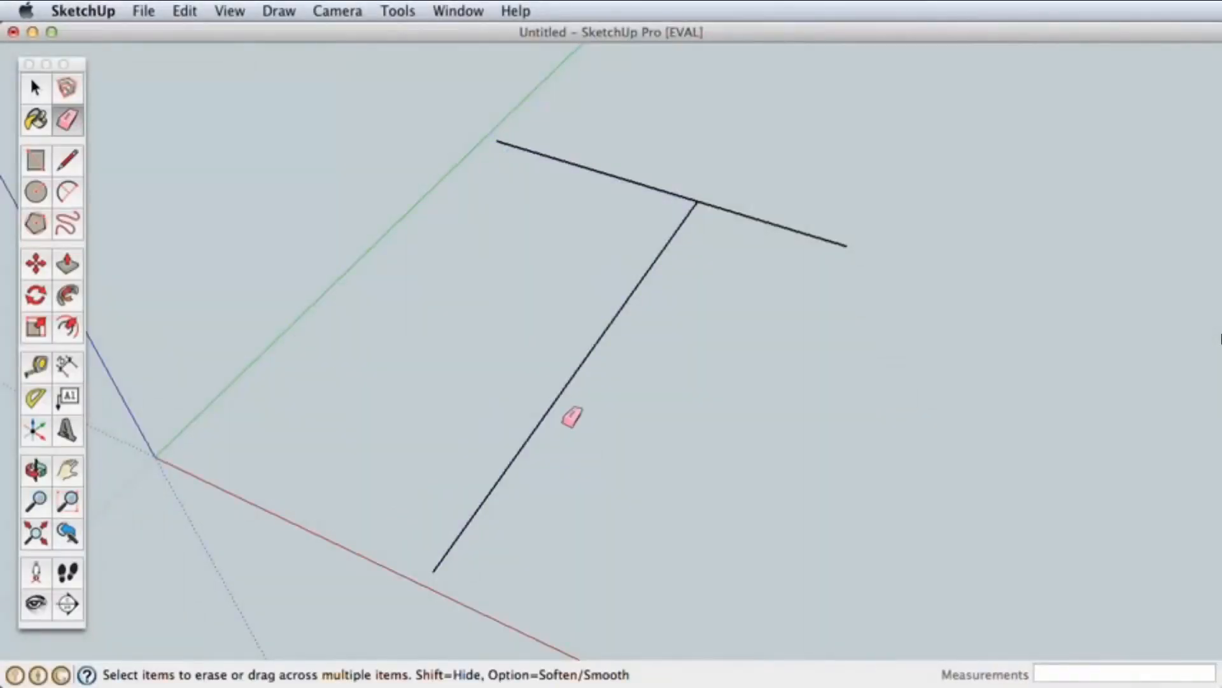
pyautogui.moveTo(568, 414)
pyautogui.mouseDown()
pyautogui.moveTo(667, 229)
pyautogui.moveTo(701, 203)
pyautogui.mouseUp()
pyautogui.click(701, 202)
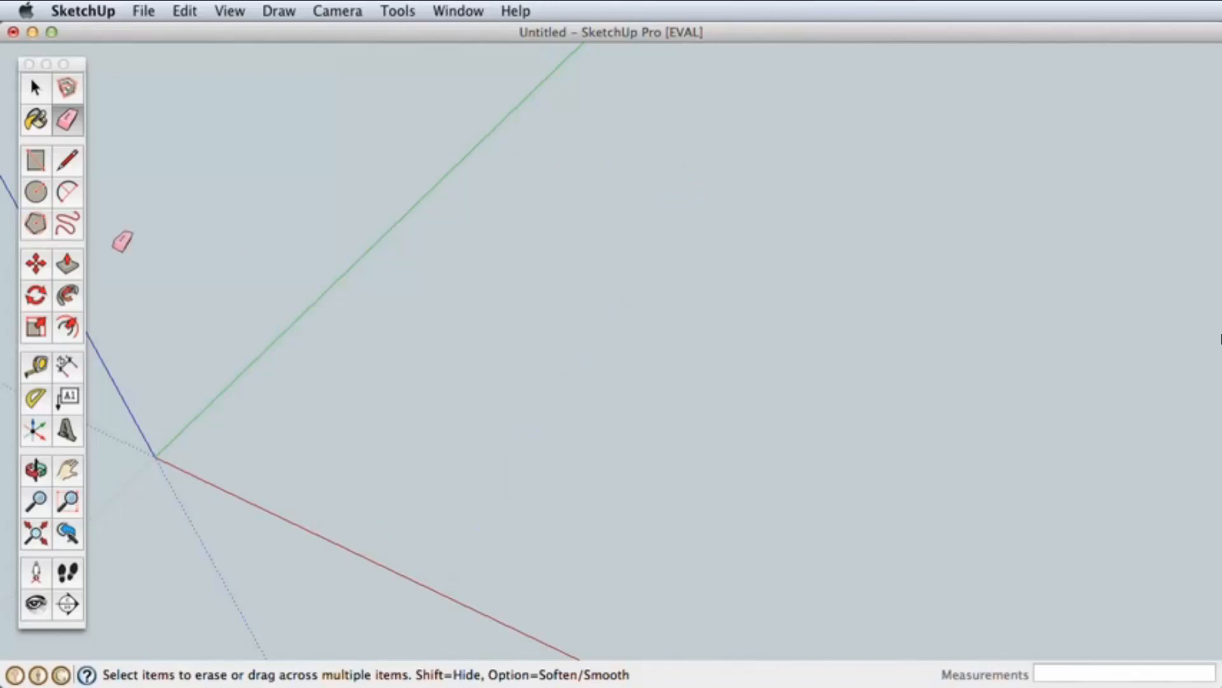
# - Draw a 12' by 30' rectangle on the ground near the origin, with its long side along the green axis
pyautogui.click(35, 160)
pyautogui.click(211, 452)
pyautogui.write("12'")
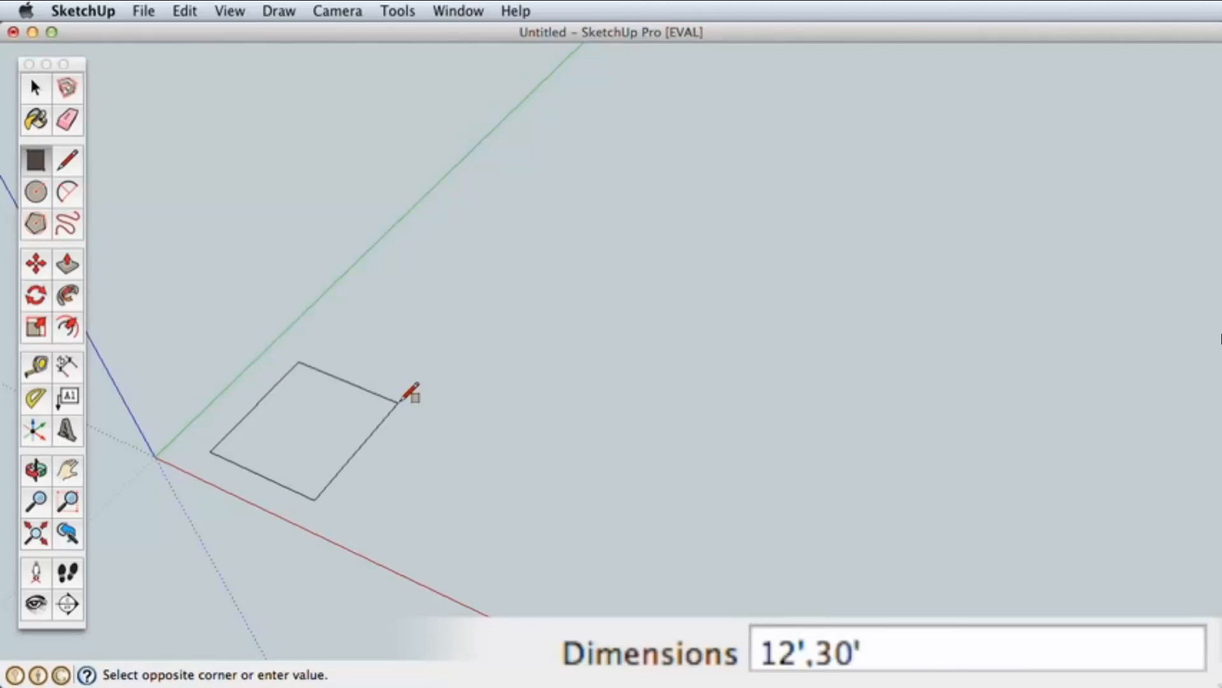
pyautogui.write(",30'")
pyautogui.press('Return')
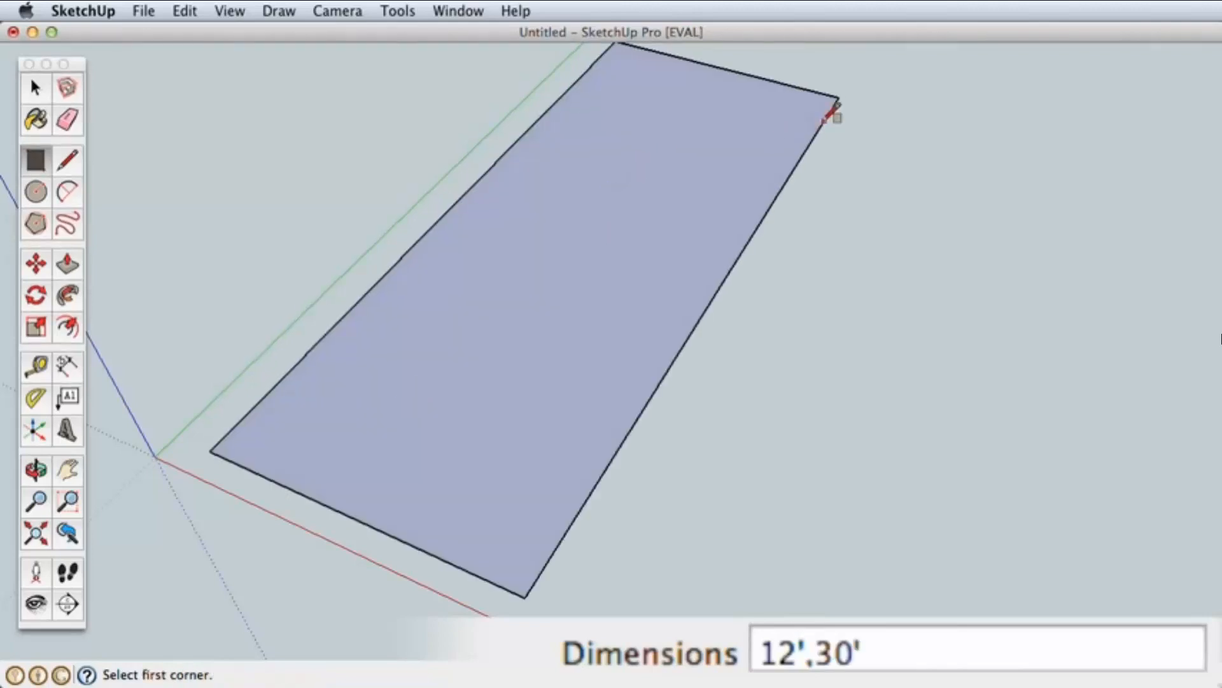
# - Add an adjoining rectangle with dimensions 20',10' at the first one's far outer corner, and erase the shared edge to form an L-shaped face
pyautogui.click(838, 97)
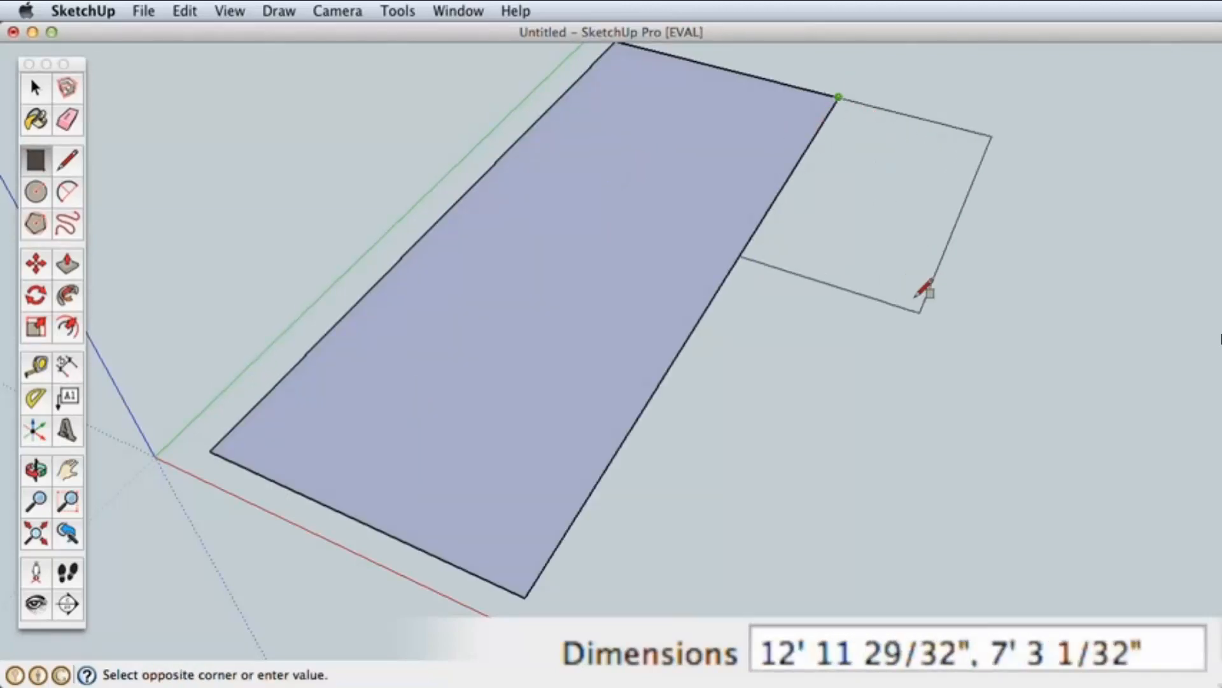
pyautogui.write('20')
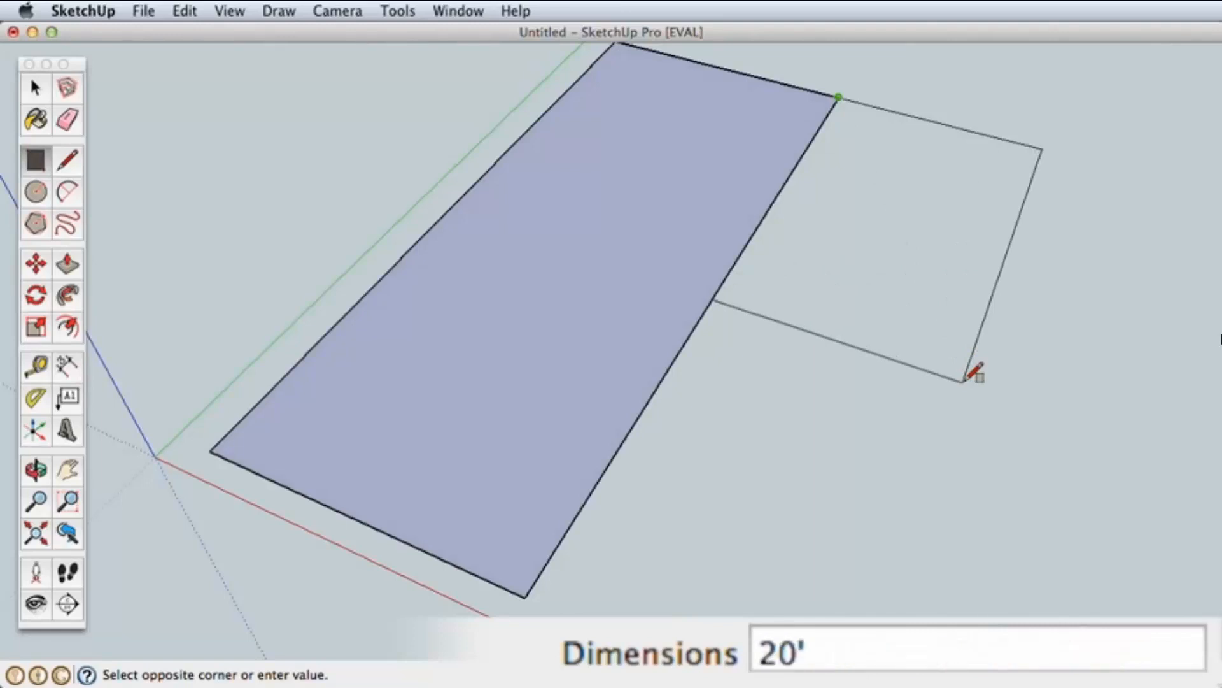
pyautogui.write("',10")
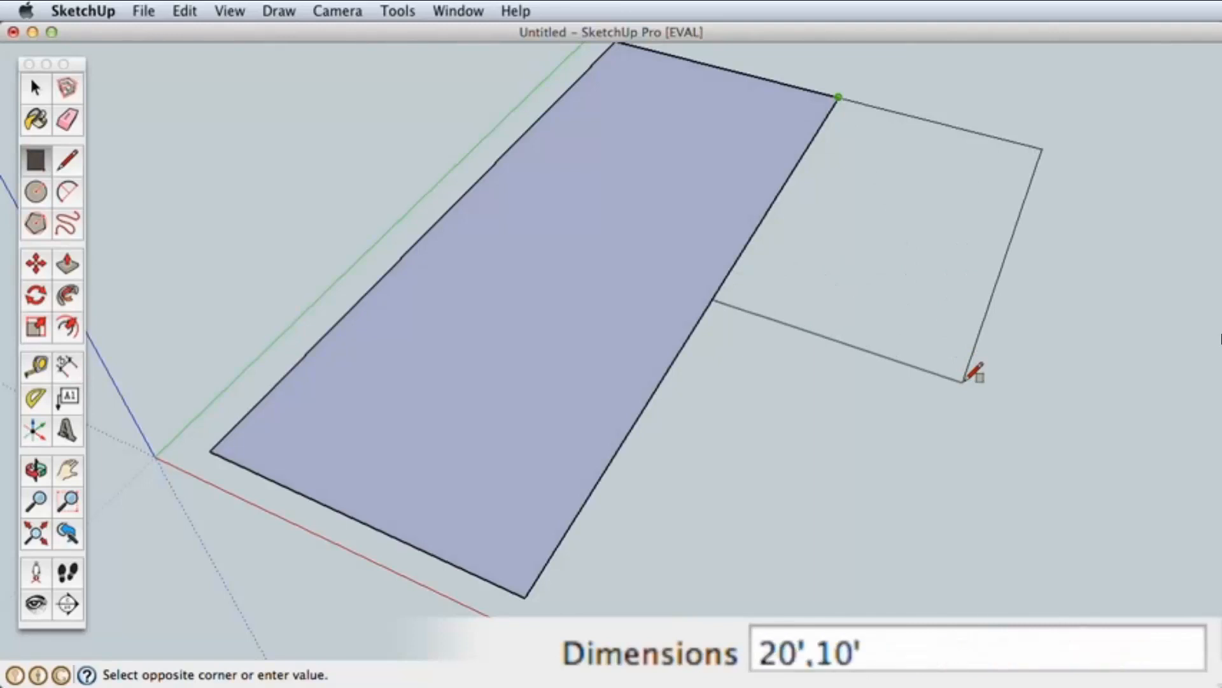
pyautogui.write("'")
pyautogui.press('Return')
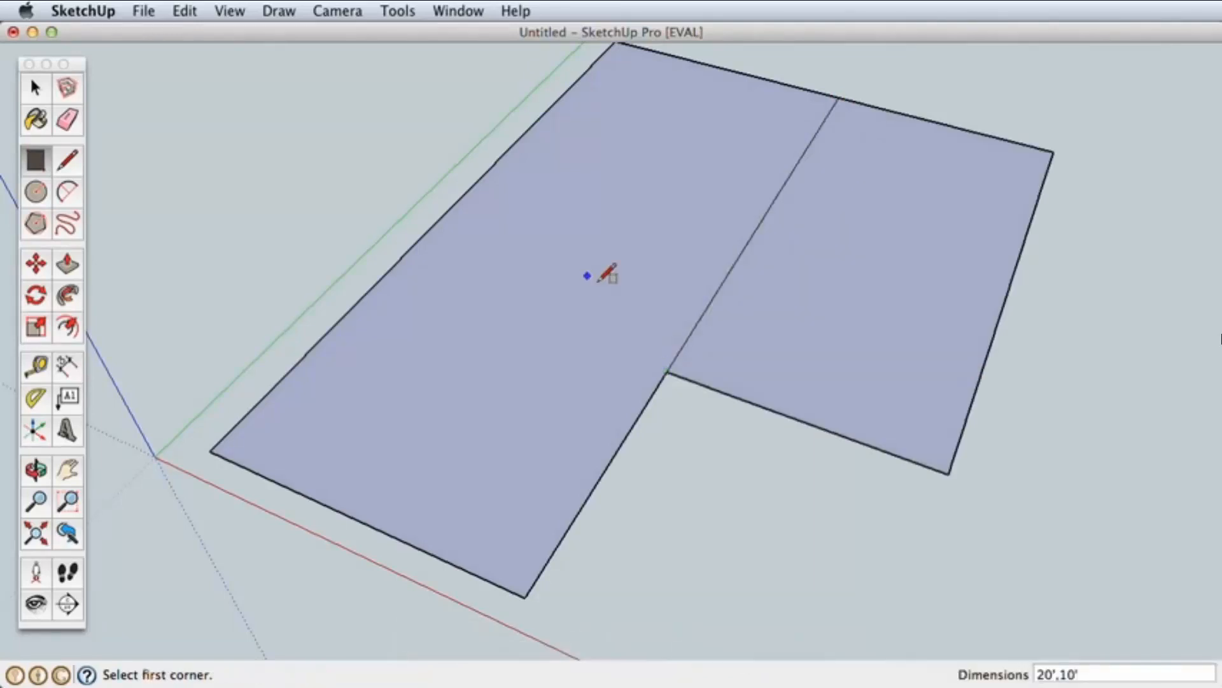
pyautogui.click(67, 119)
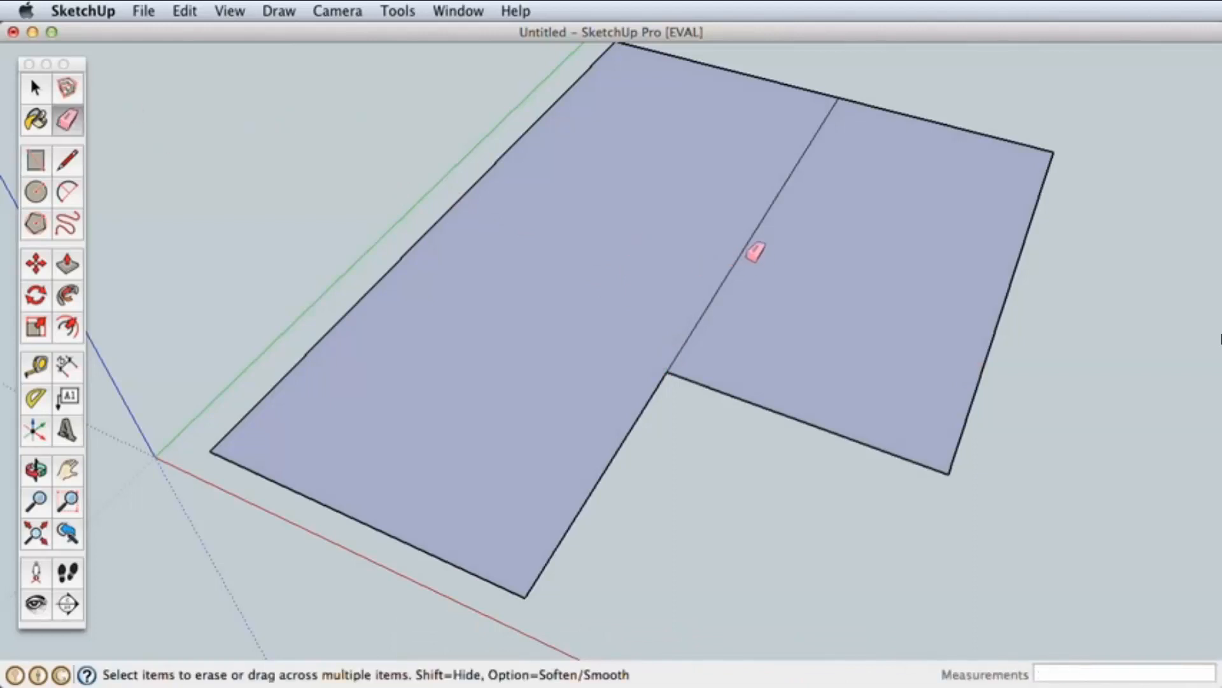
pyautogui.moveTo(750, 252); pyautogui.dragTo(696, 258)
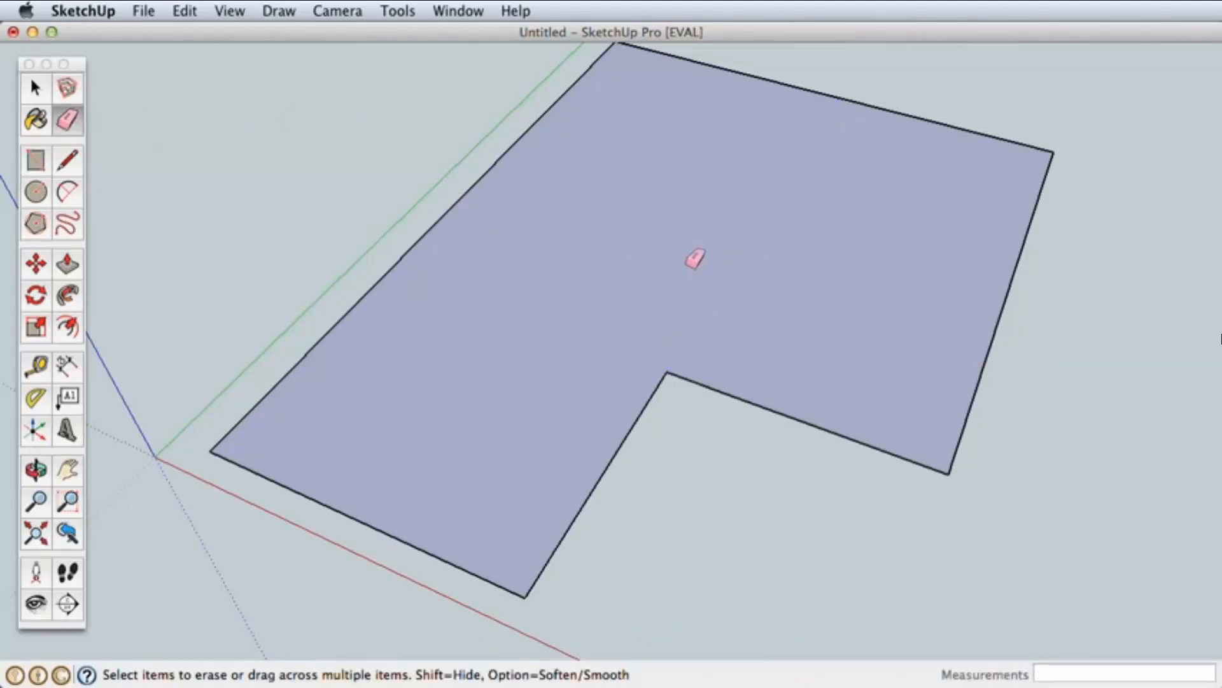
# - Push/Pull the L-shaped face upward by 10'
pyautogui.moveTo(724, 350)
pyautogui.keyDown('shift'); pyautogui.mouseDown(button='middle')
pyautogui.moveTo(704, 431)
pyautogui.moveTo(617, 417)
pyautogui.moveTo(538, 334)
pyautogui.moveTo(518, 363)
pyautogui.mouseUp(button='middle'); pyautogui.keyUp('shift')
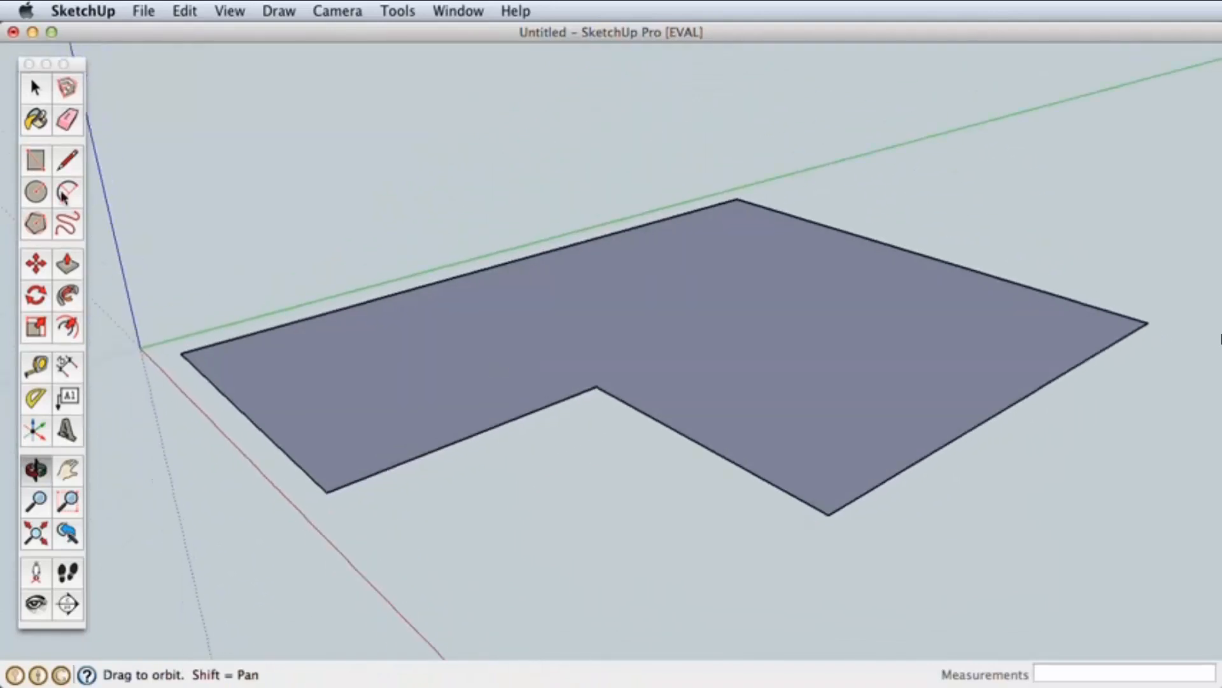
pyautogui.click(67, 264)
pyautogui.moveTo(384, 368); pyautogui.dragTo(394, 322)
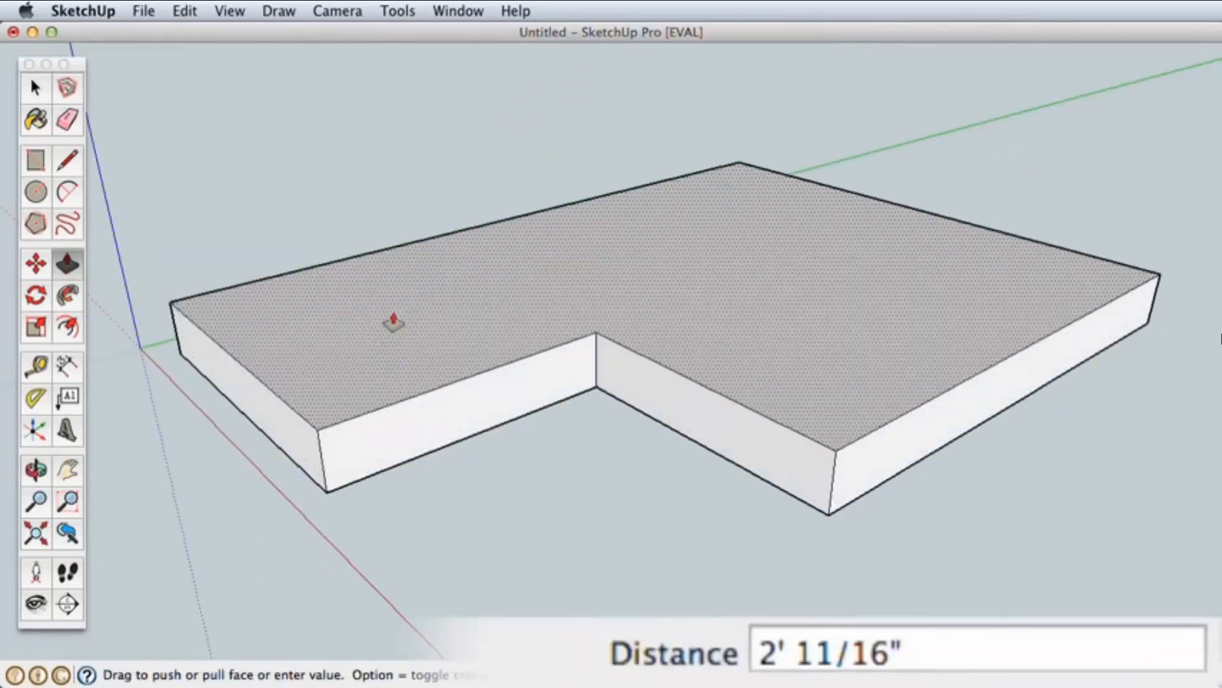
pyautogui.write("10'")
pyautogui.press('Return')
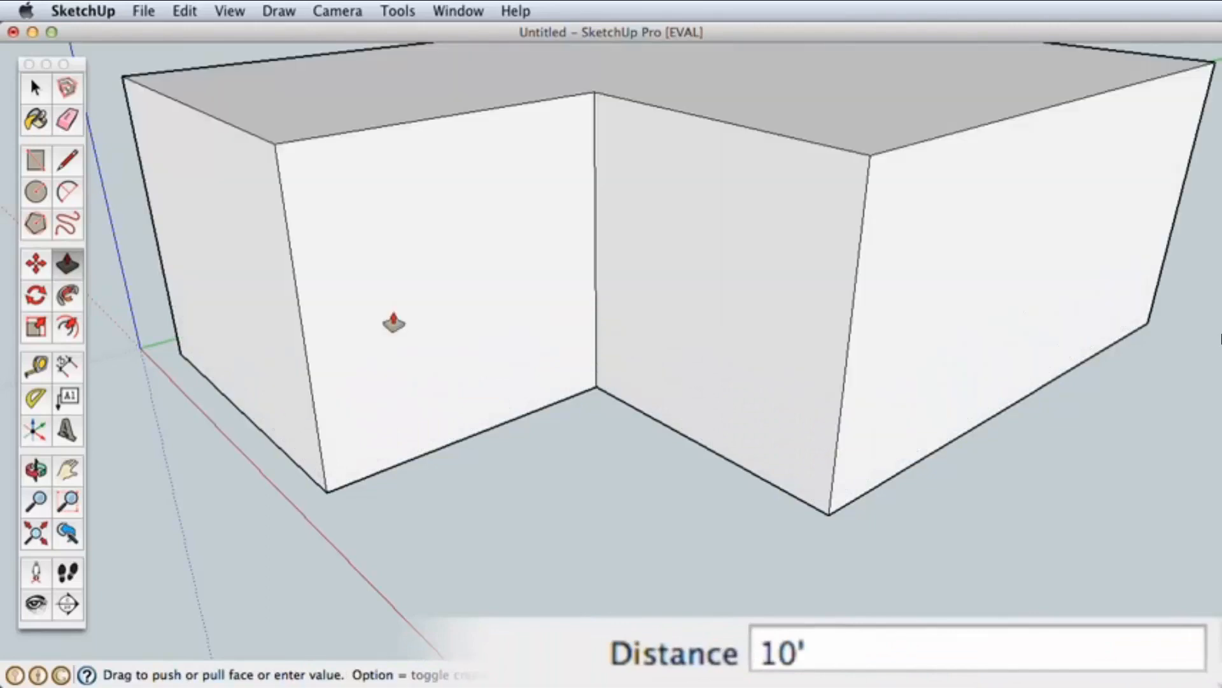
# - Draw an L-shaped centre line on the top face, running parallel to the axes between the midpoints of the two end edges
pyautogui.press('z')
pyautogui.moveTo(679, 311); pyautogui.dragTo(657, 439)
pyautogui.press('h')
pyautogui.moveTo(646, 372); pyautogui.dragTo(626, 474)
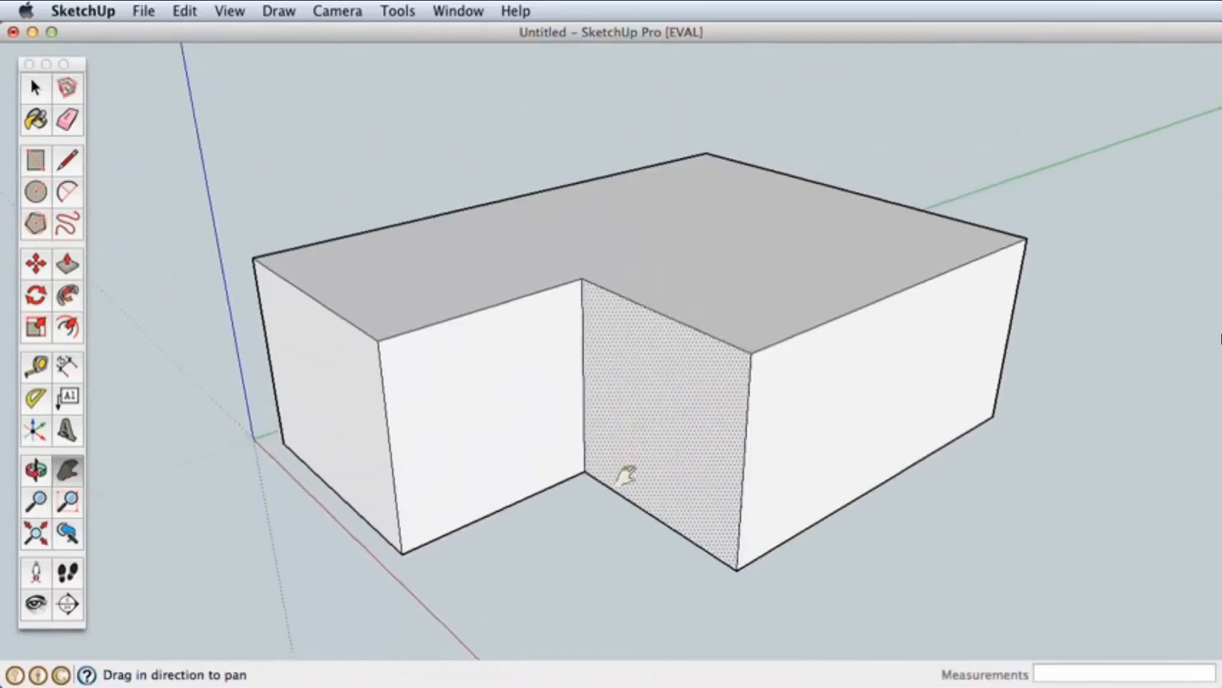
pyautogui.moveTo(626, 474); pyautogui.dragTo(650, 548, button='middle')
pyautogui.moveTo(633, 469); pyautogui.dragTo(637, 510)
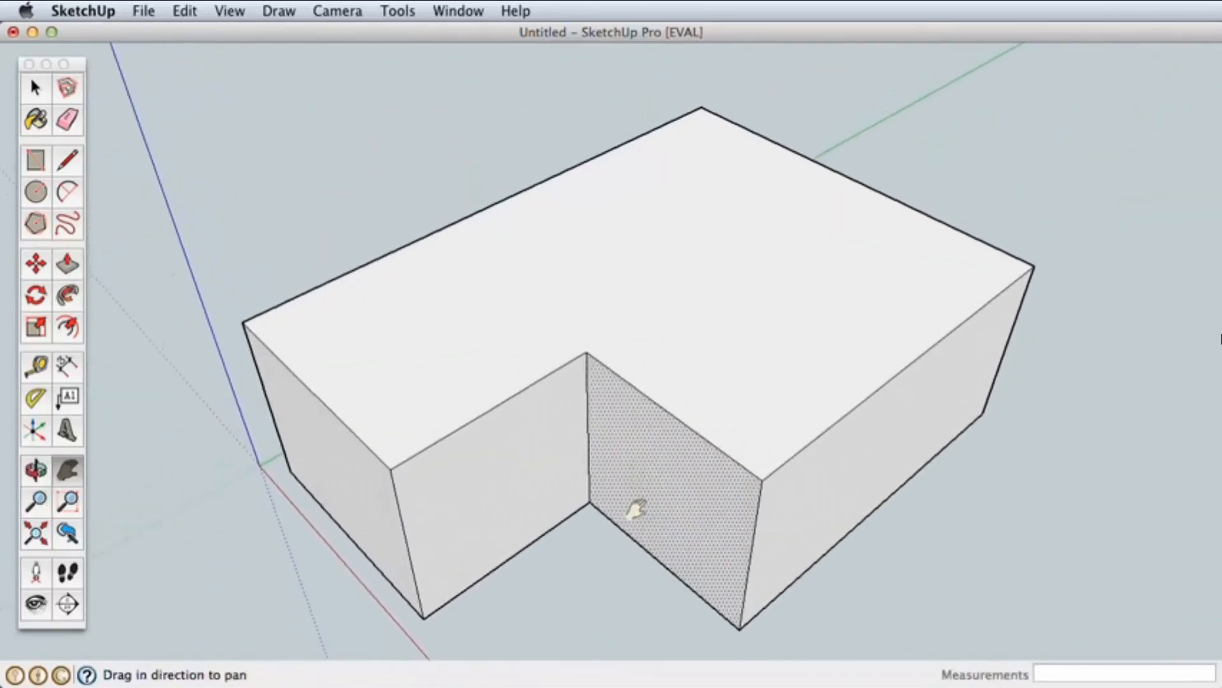
pyautogui.press('l')
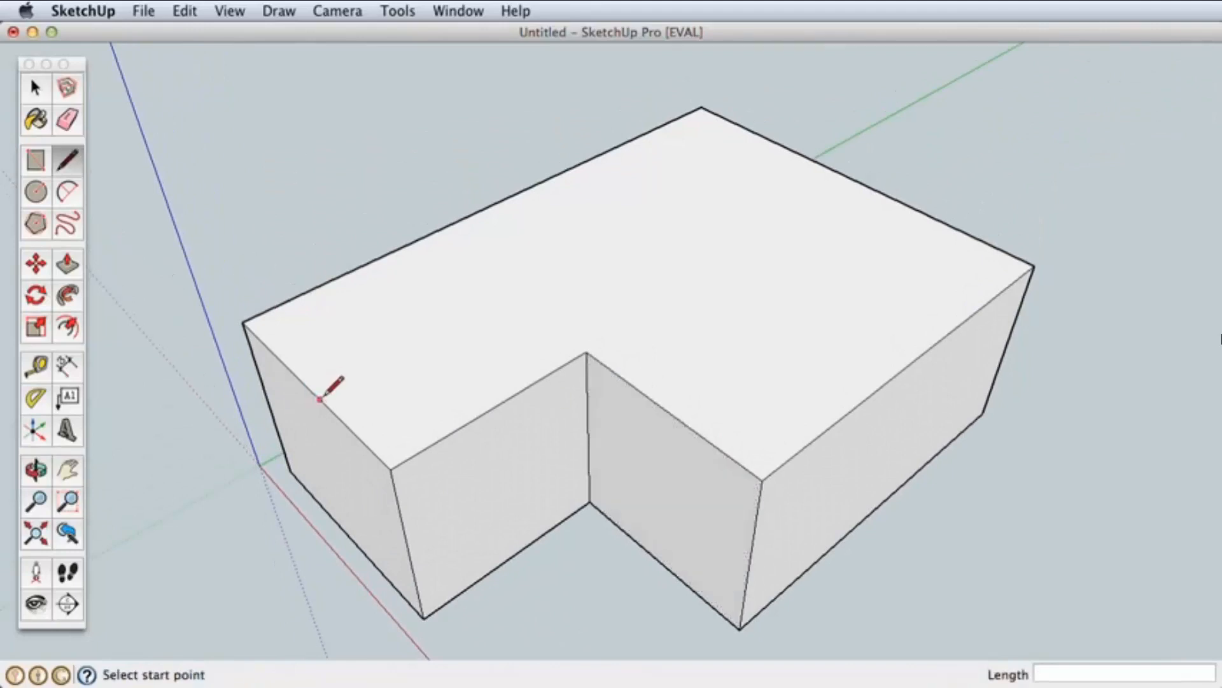
pyautogui.click(310, 389)
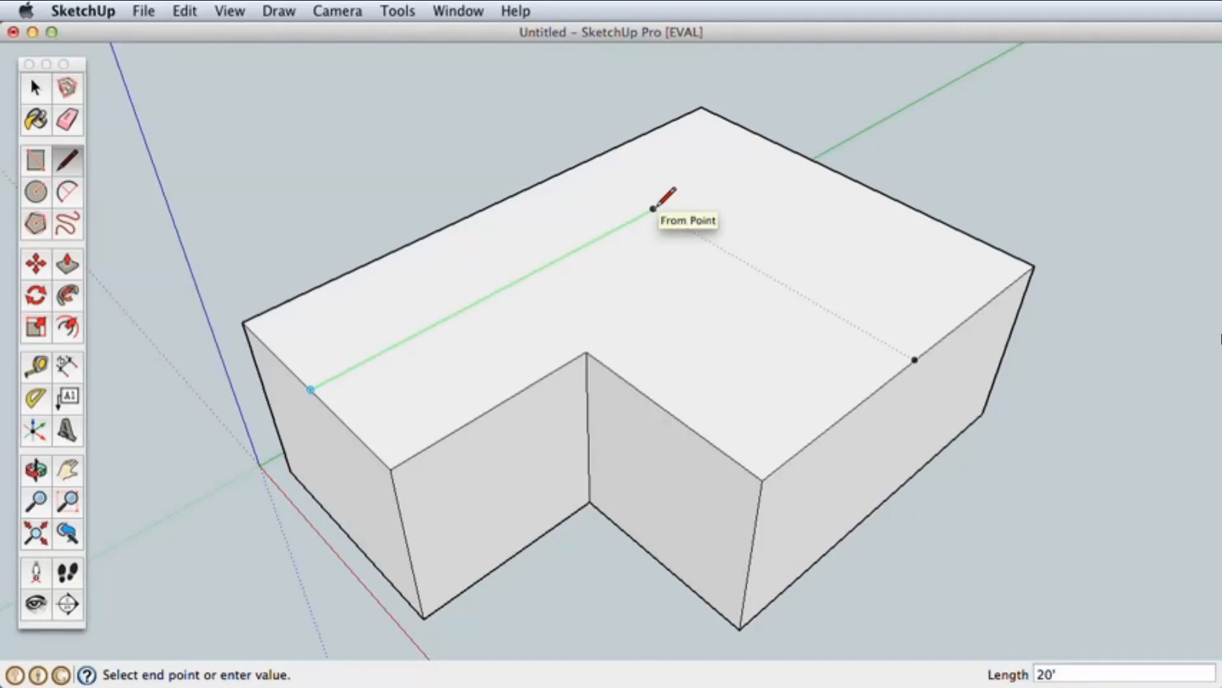
pyautogui.click(653, 208)
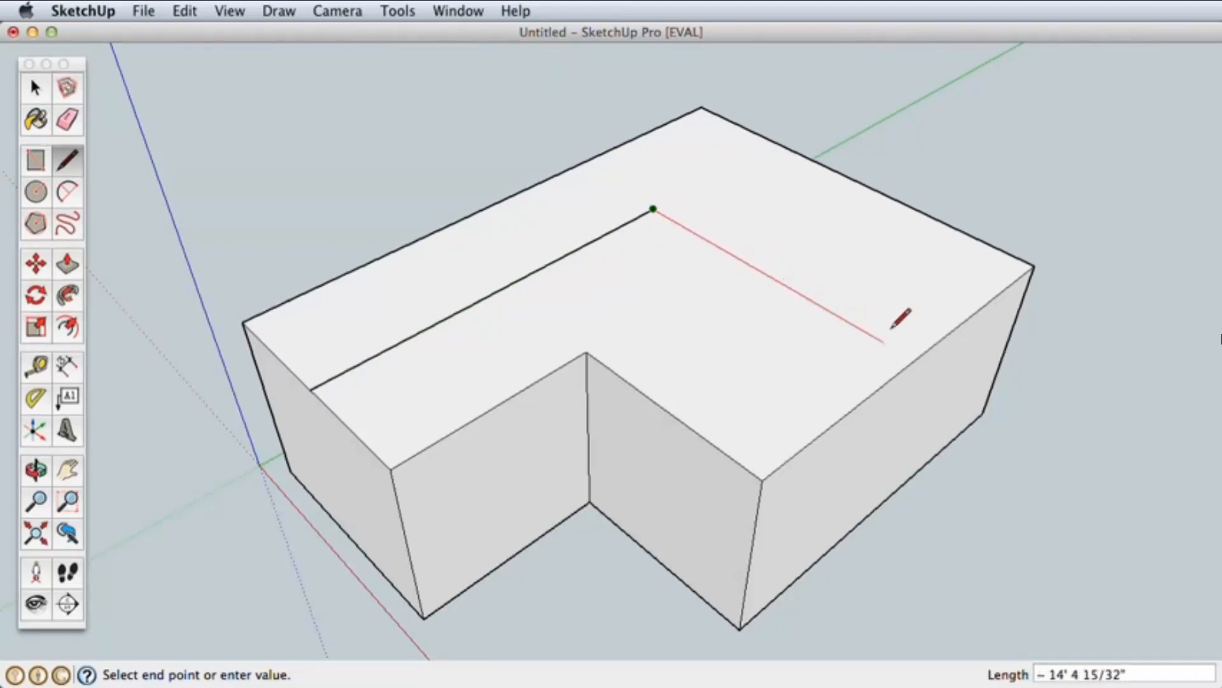
pyautogui.click(915, 360)
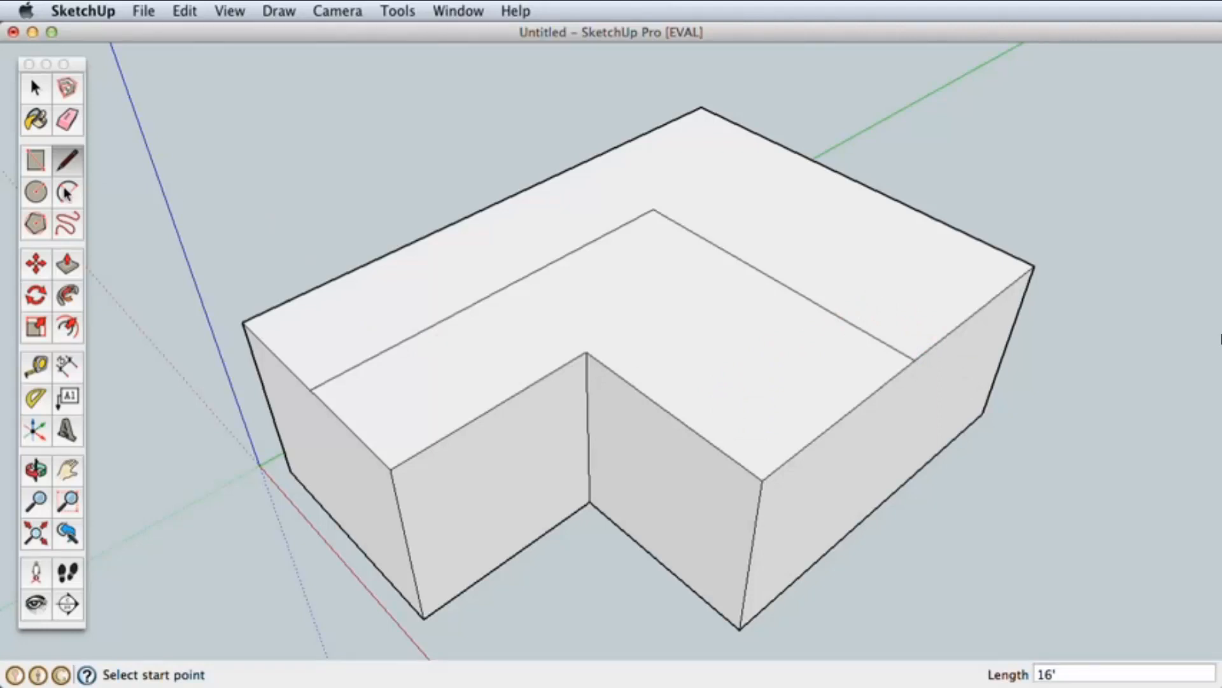
# - Draw diagonal lines on the top face from the outer corner to the centre line's bend and on to the inner corner
pyautogui.click(701, 108)
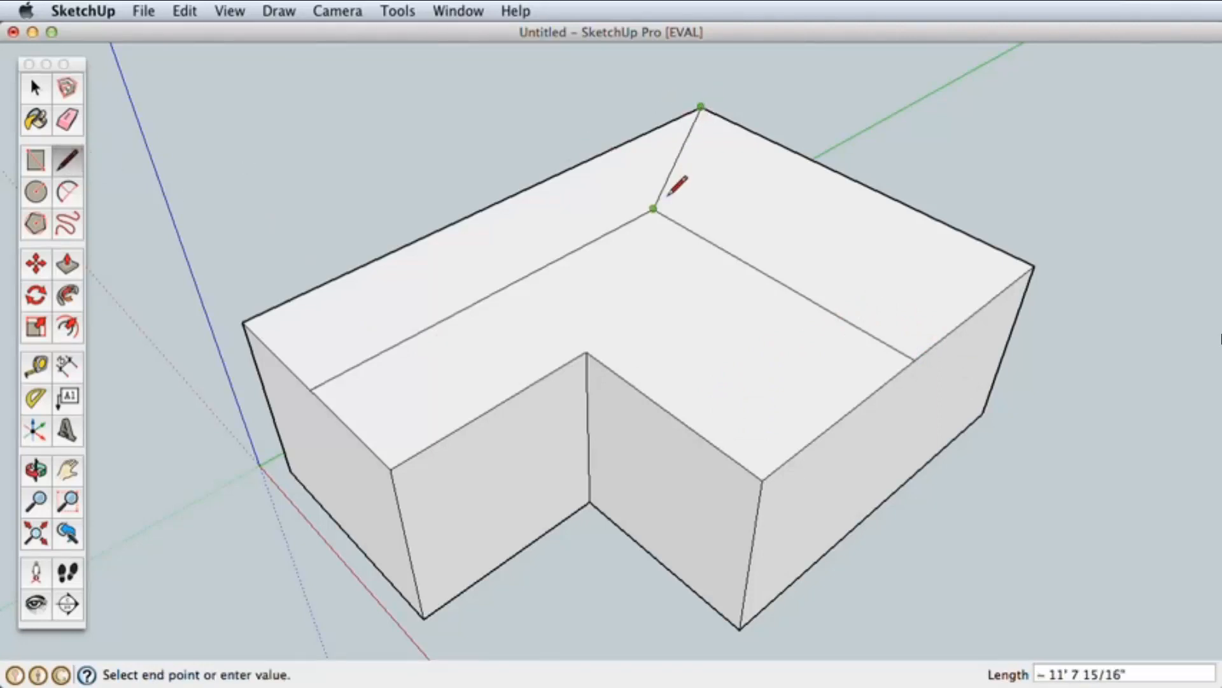
pyautogui.click(654, 209)
pyautogui.click(654, 209)
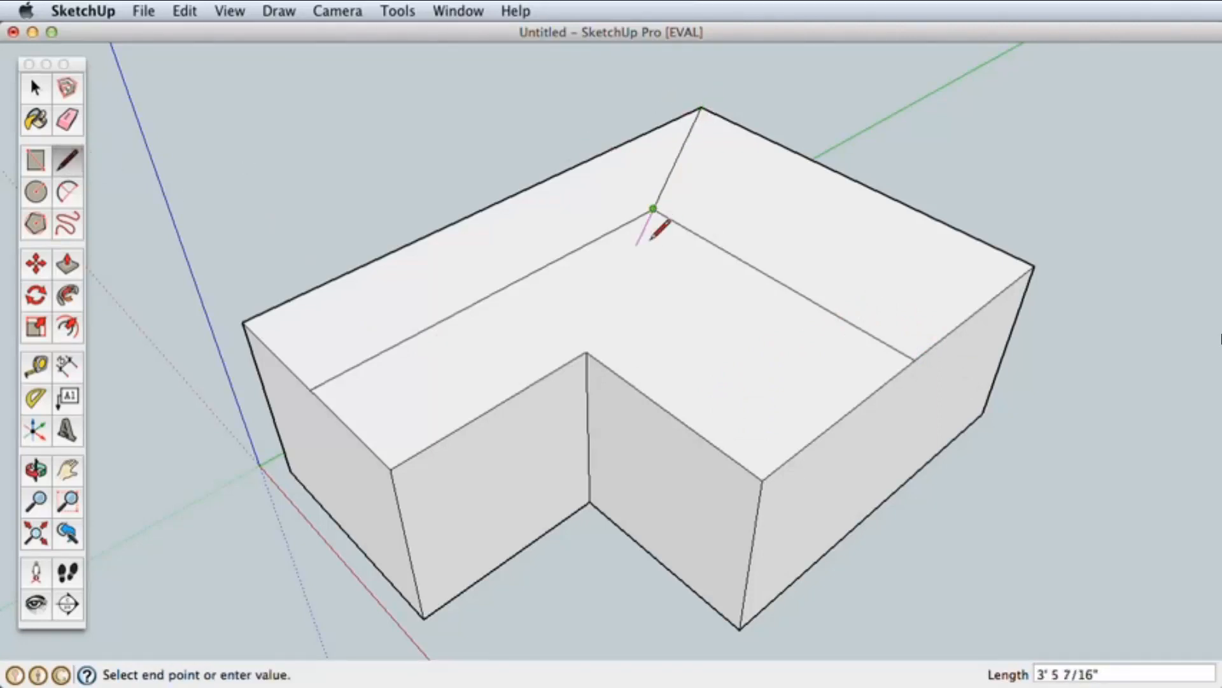
pyautogui.click(587, 353)
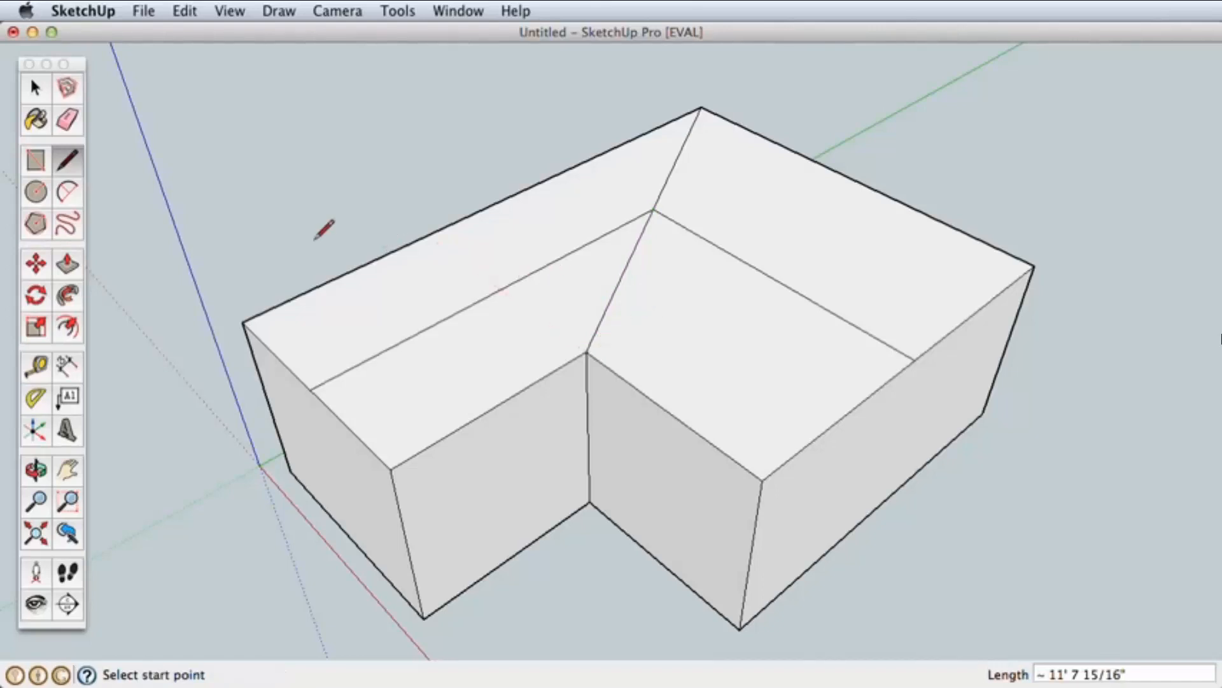
# - Select both segments of the L-shaped centre line on the top face
pyautogui.click(35, 87)
pyautogui.click(525, 287)
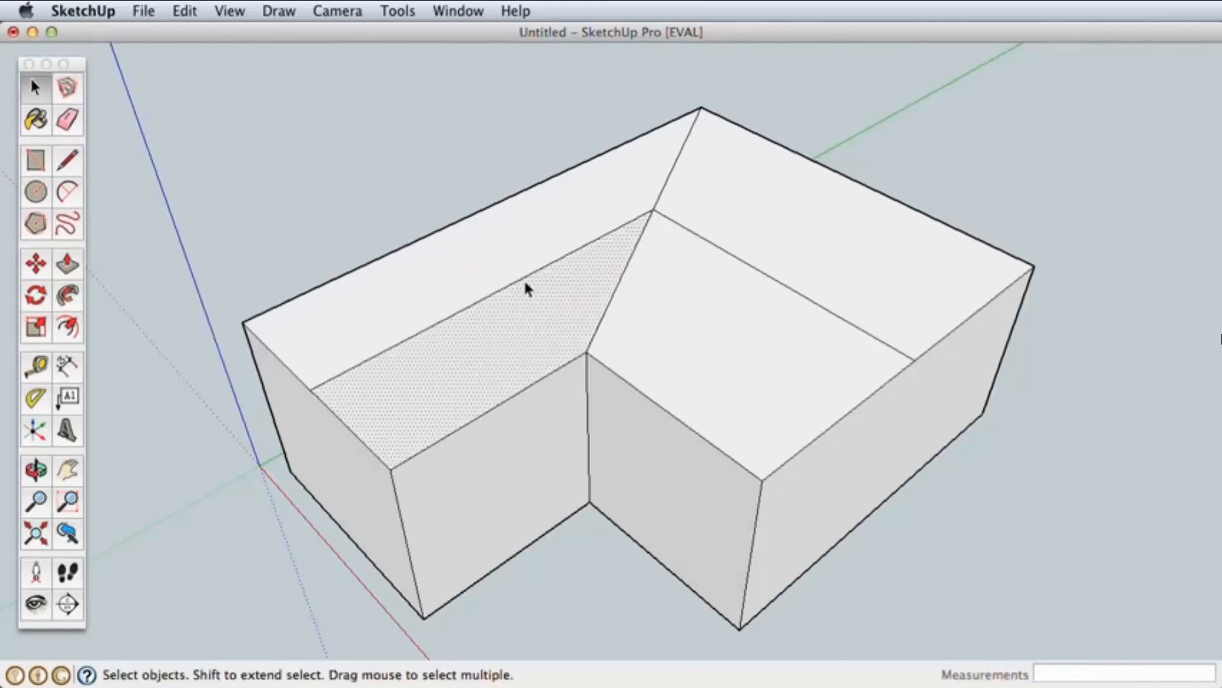
pyautogui.click(526, 277)
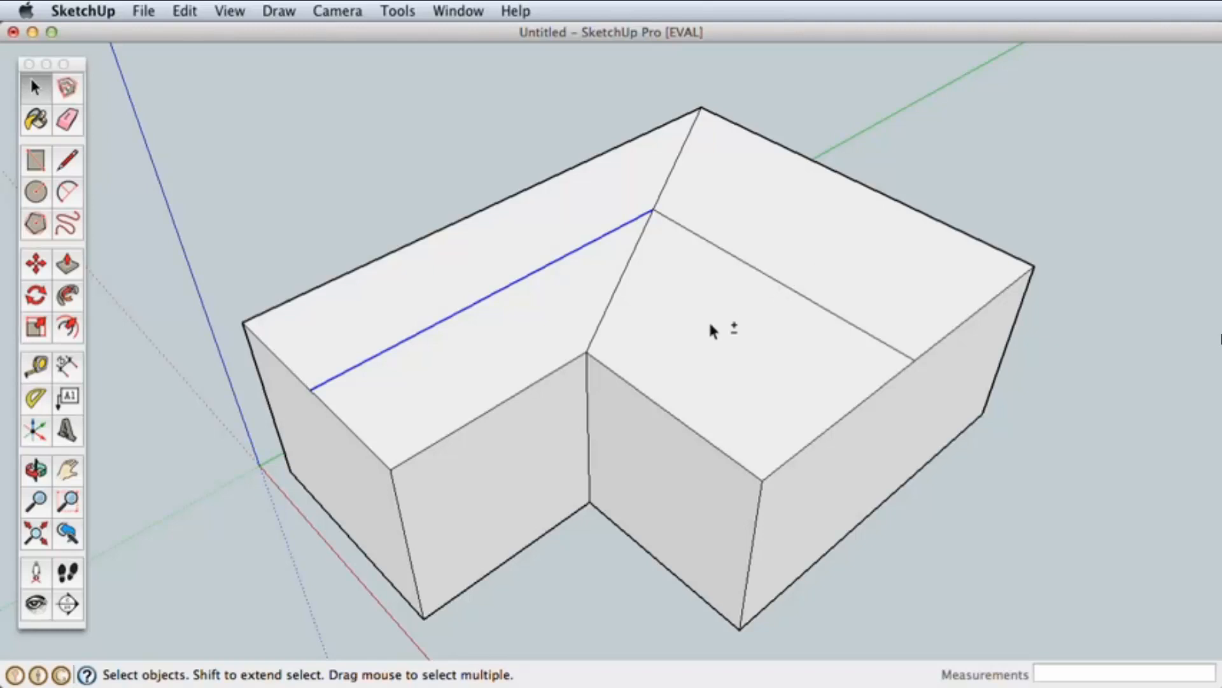
pyautogui.keyDown('shift'); pyautogui.click(636, 386); pyautogui.keyUp('shift')
pyautogui.keyDown('shift'); pyautogui.click(703, 367); pyautogui.keyUp('shift')
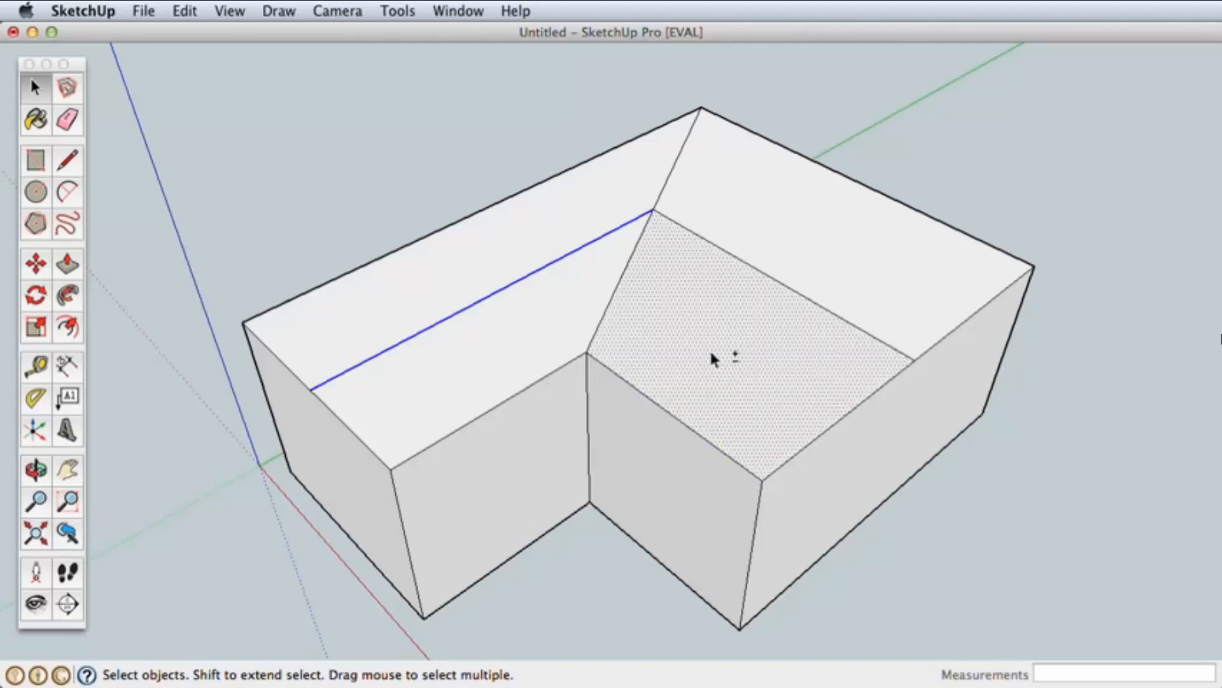
pyautogui.keyDown('shift'); pyautogui.click(711, 354); pyautogui.keyUp('shift')
pyautogui.keyDown('shift'); pyautogui.click(777, 522); pyautogui.keyUp('shift')
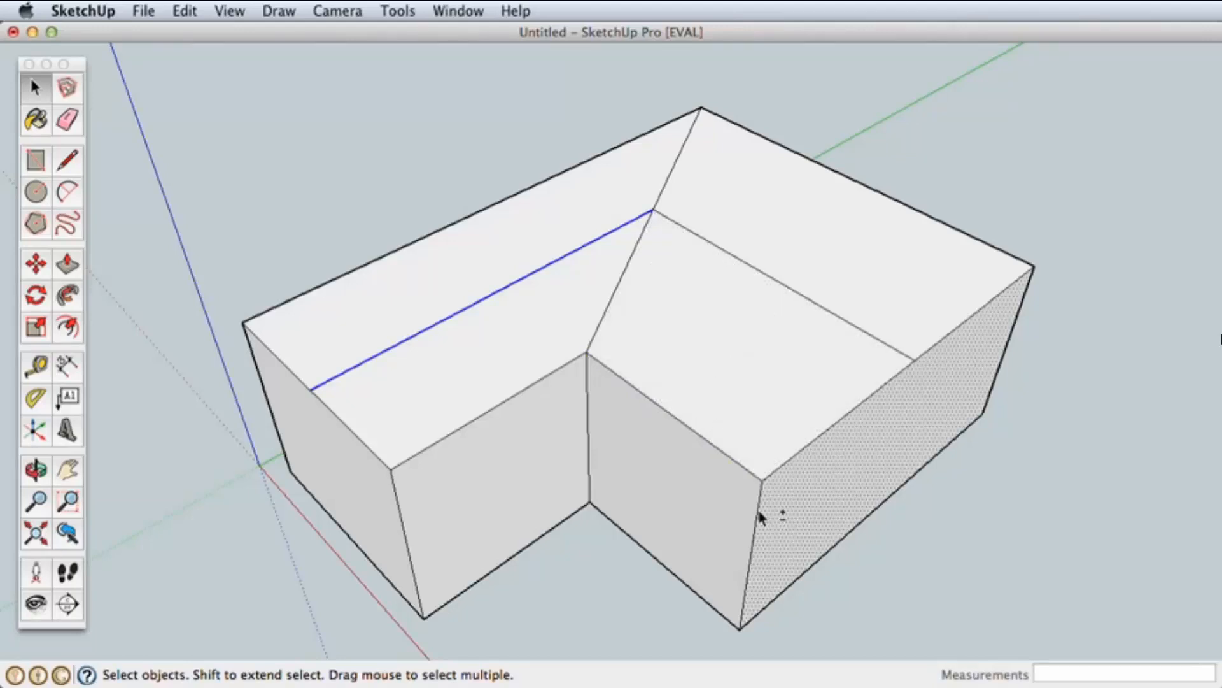
pyautogui.keyDown('shift'); pyautogui.click(758, 514); pyautogui.keyUp('shift')
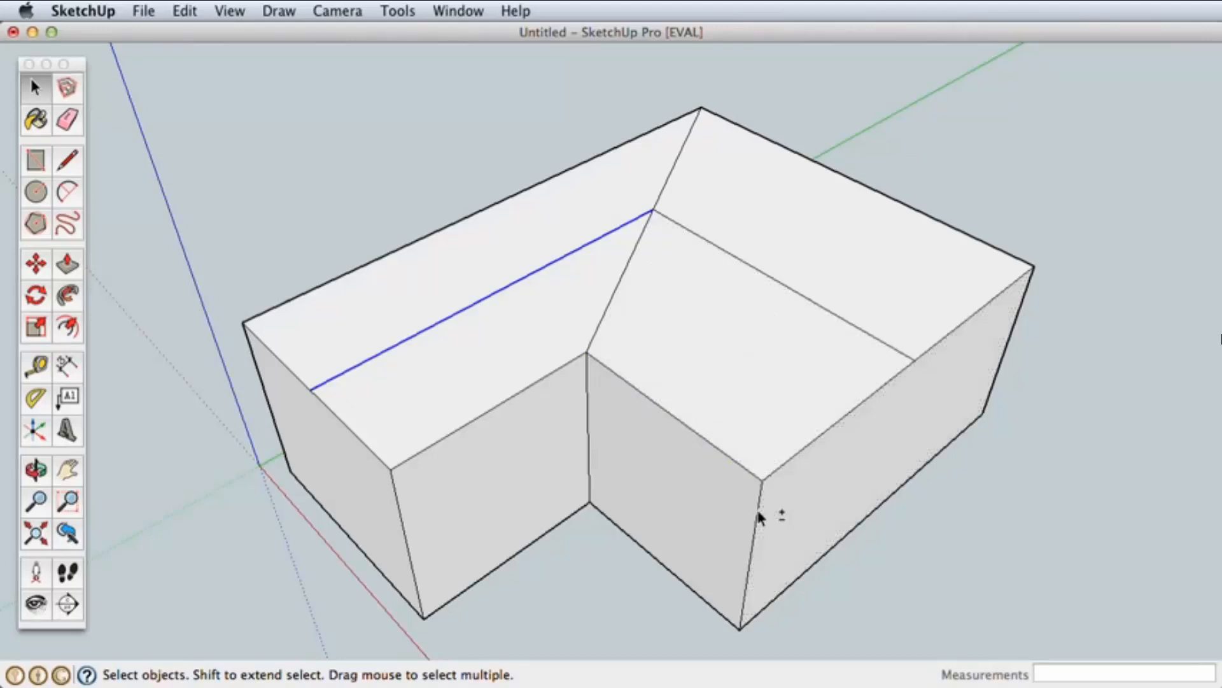
pyautogui.keyDown('shift'); pyautogui.click(797, 296); pyautogui.keyUp('shift')
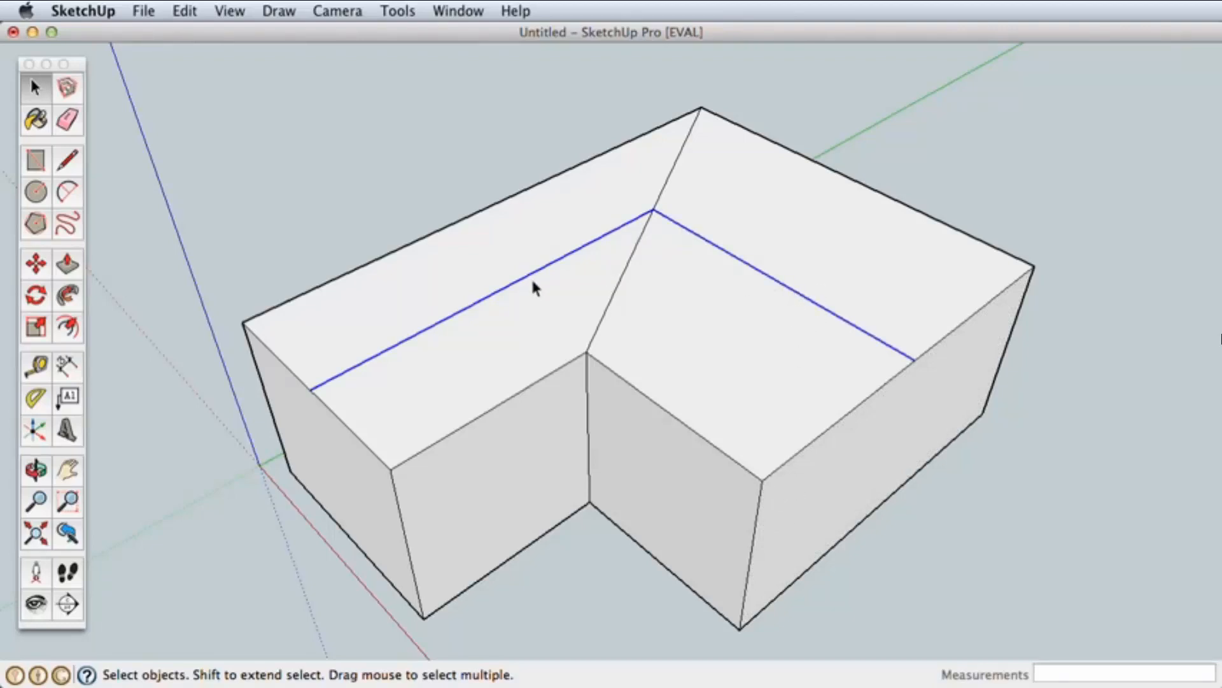
# - Move the selected centre lines straight up by about 5' 4" to form the gable roof's ridge, and deselect them
pyautogui.press('o')
pyautogui.moveTo(638, 456); pyautogui.dragTo(691, 388)
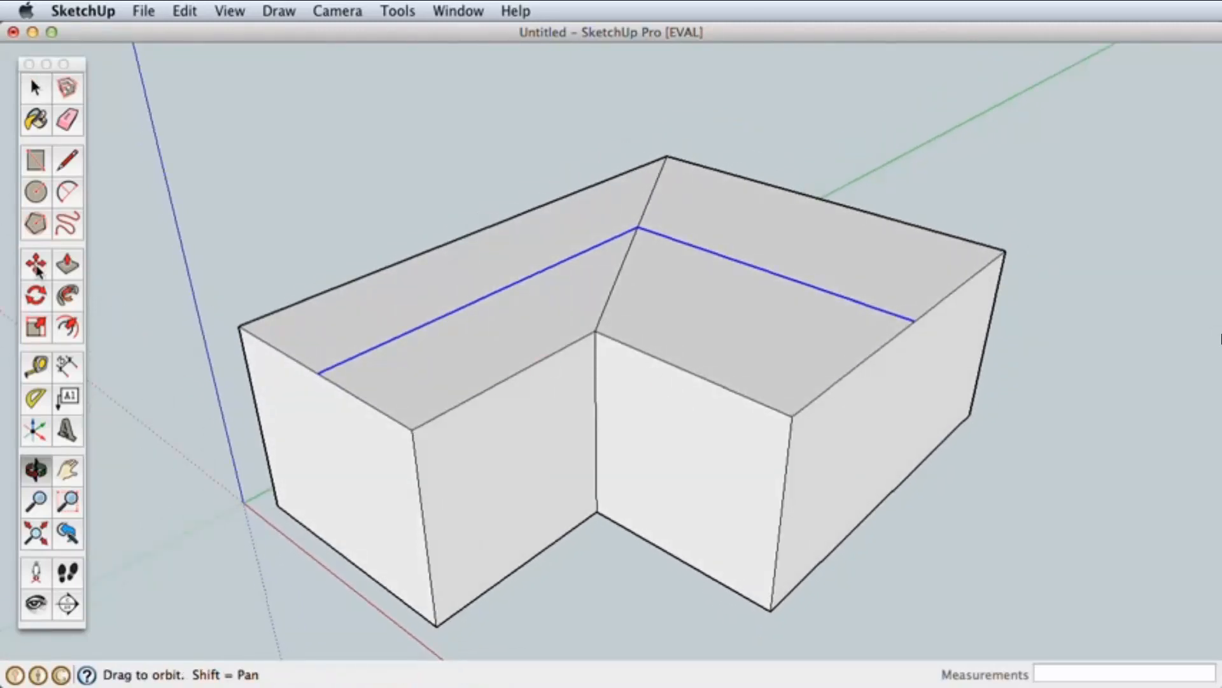
pyautogui.press('m')
pyautogui.click(319, 371)
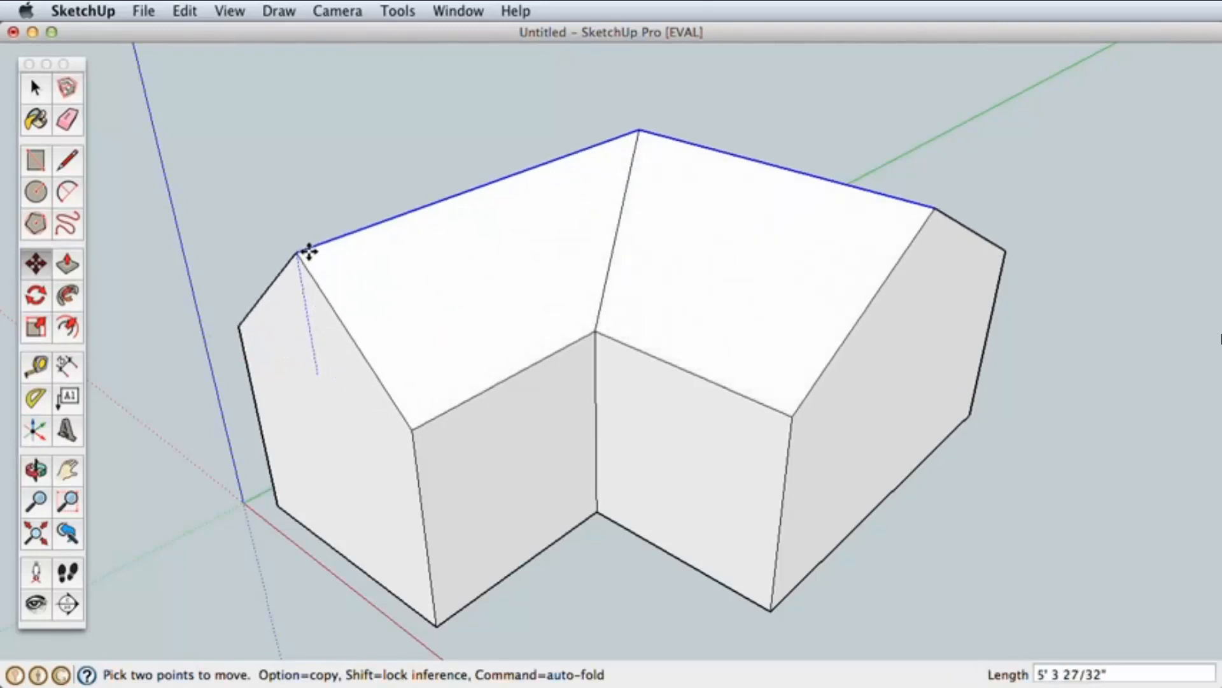
pyautogui.click(315, 258)
pyautogui.click(38, 93)
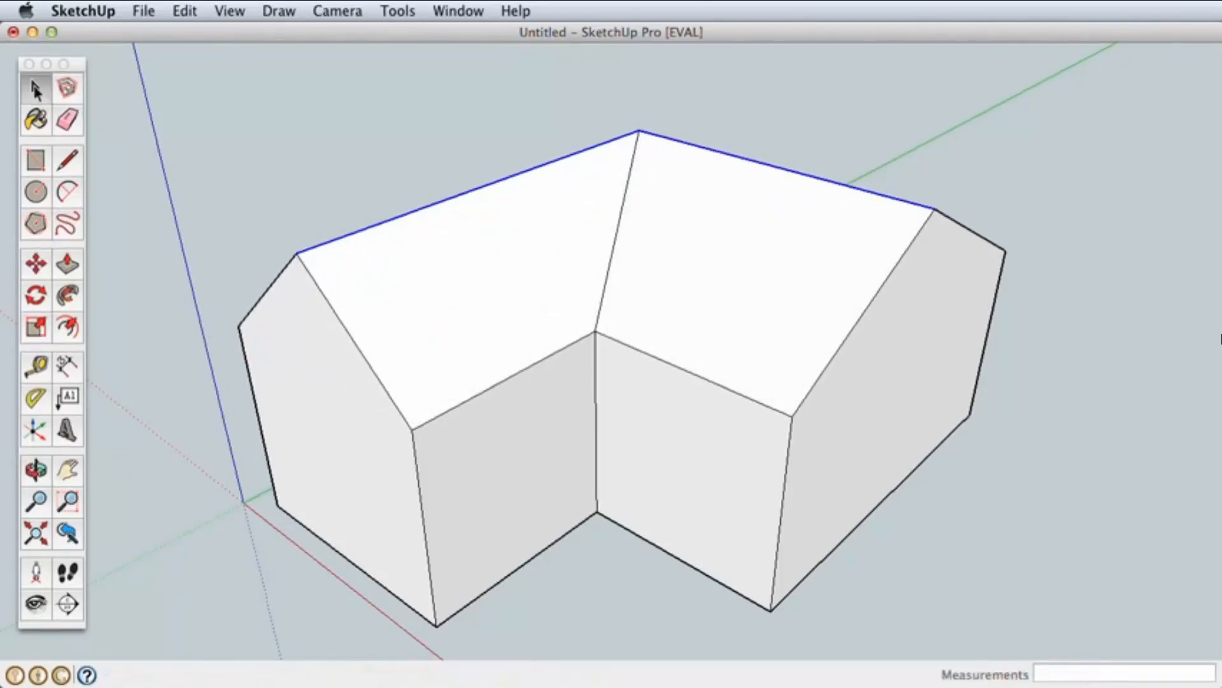
pyautogui.click(322, 182)
pyautogui.keyDown('shift'); pyautogui.moveTo(665, 380); pyautogui.dragTo(696, 269, button='middle'); pyautogui.keyUp('shift')
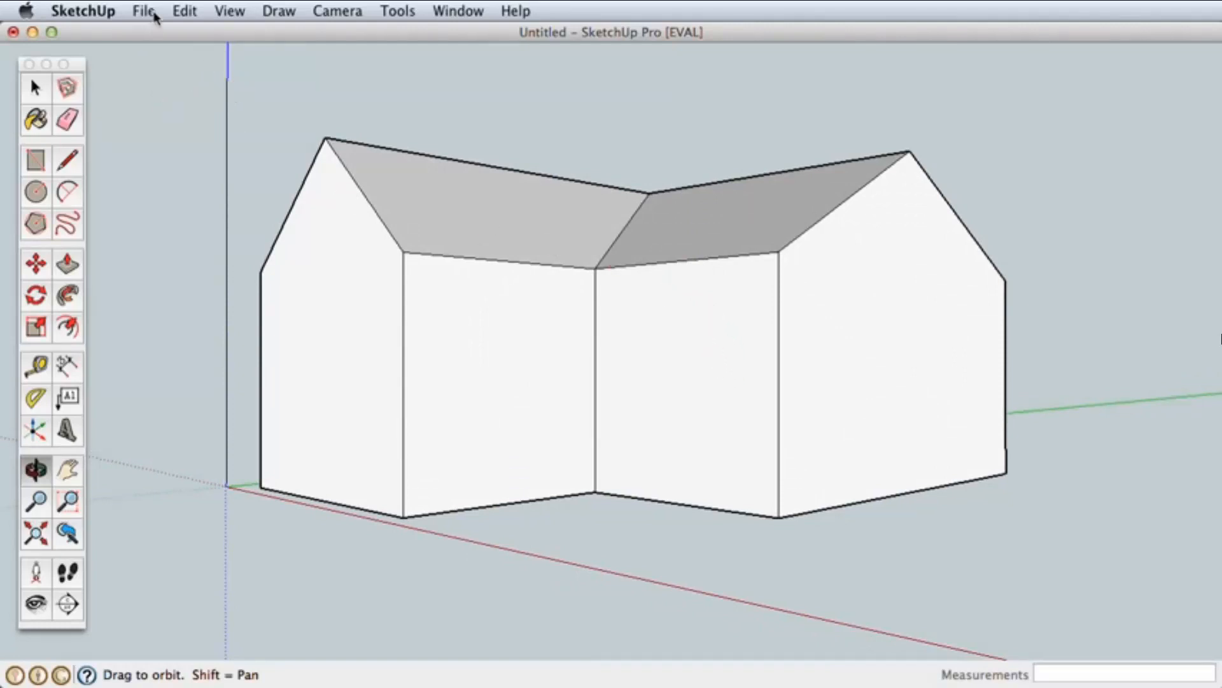
pyautogui.click(221, 12)
pyautogui.moveTo(284, 35)
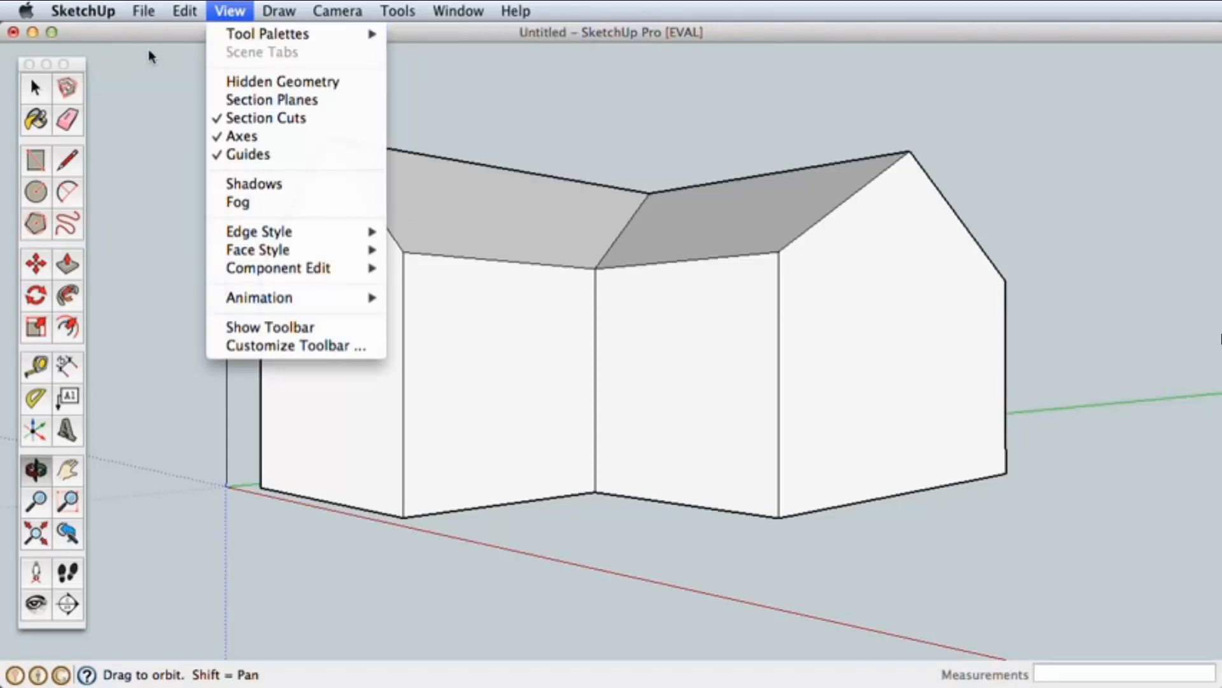
pyautogui.click(152, 93)
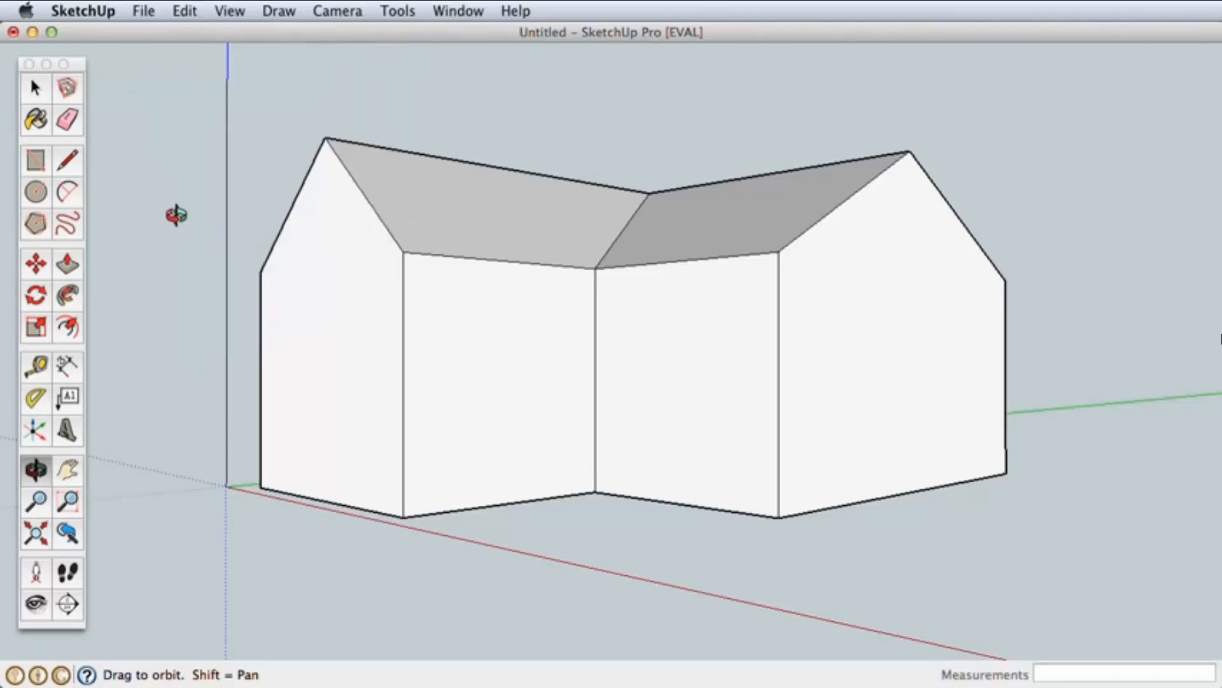
# - Offset the outlines of one gable wall (by about 1' 6"), an inner wall and the roof slope above it inward
pyautogui.click(64, 332)
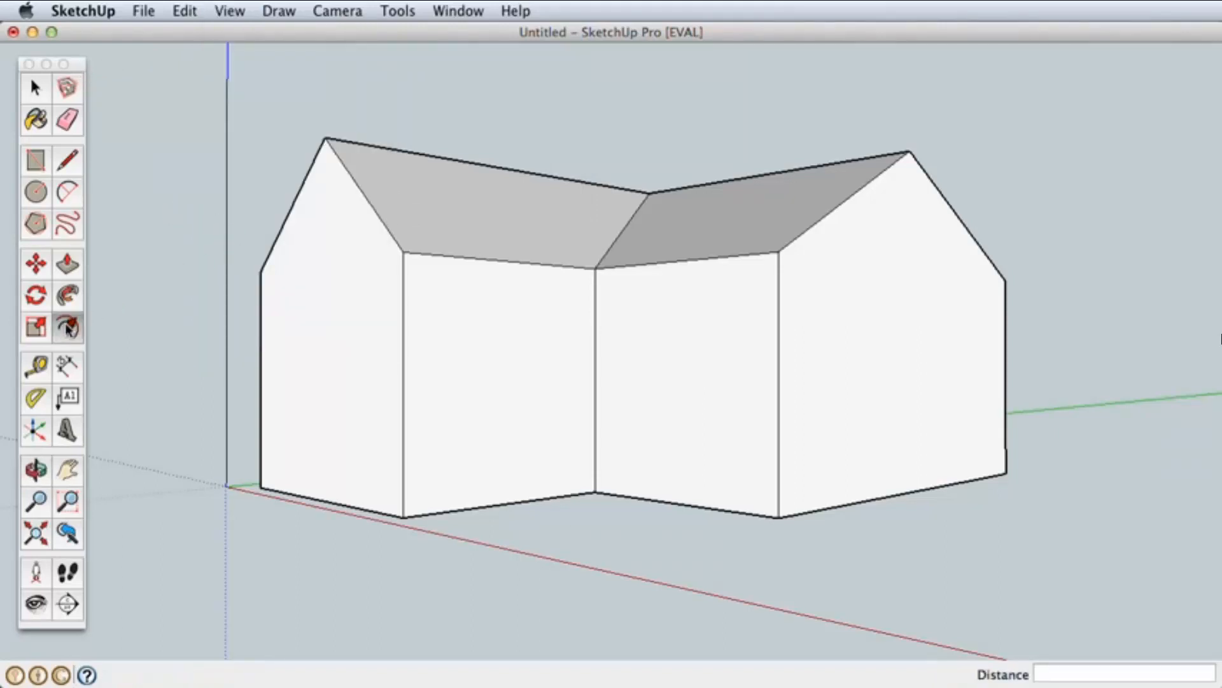
pyautogui.click(266, 329)
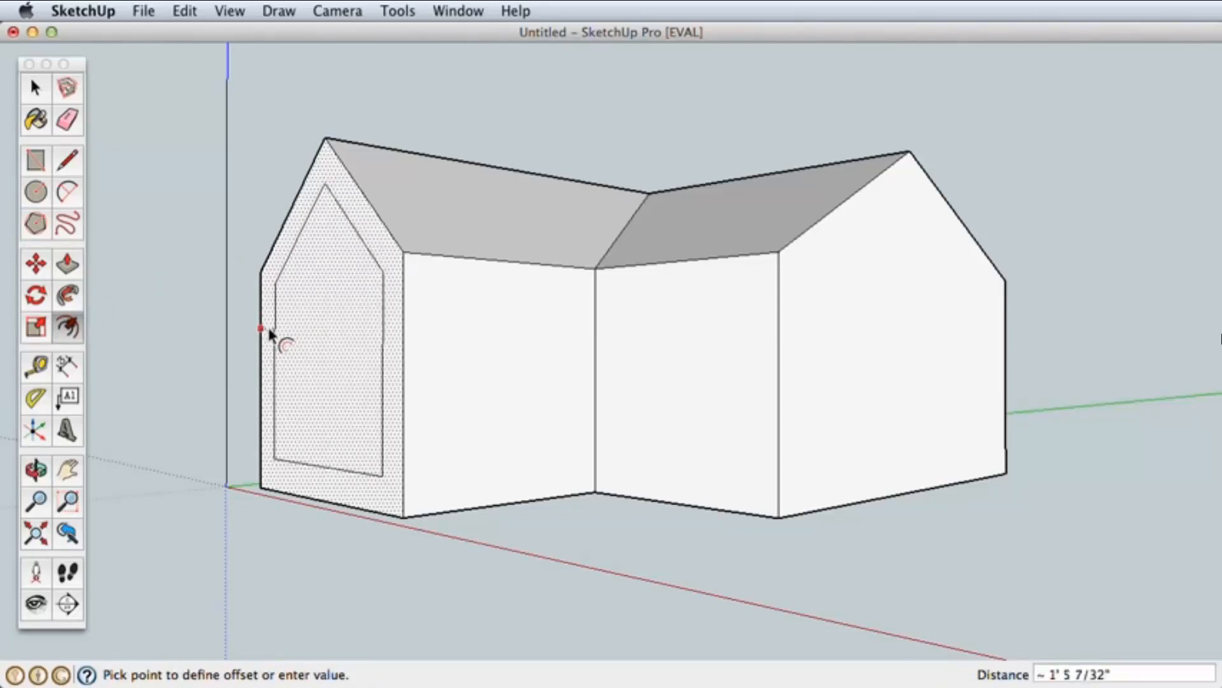
pyautogui.click(270, 330)
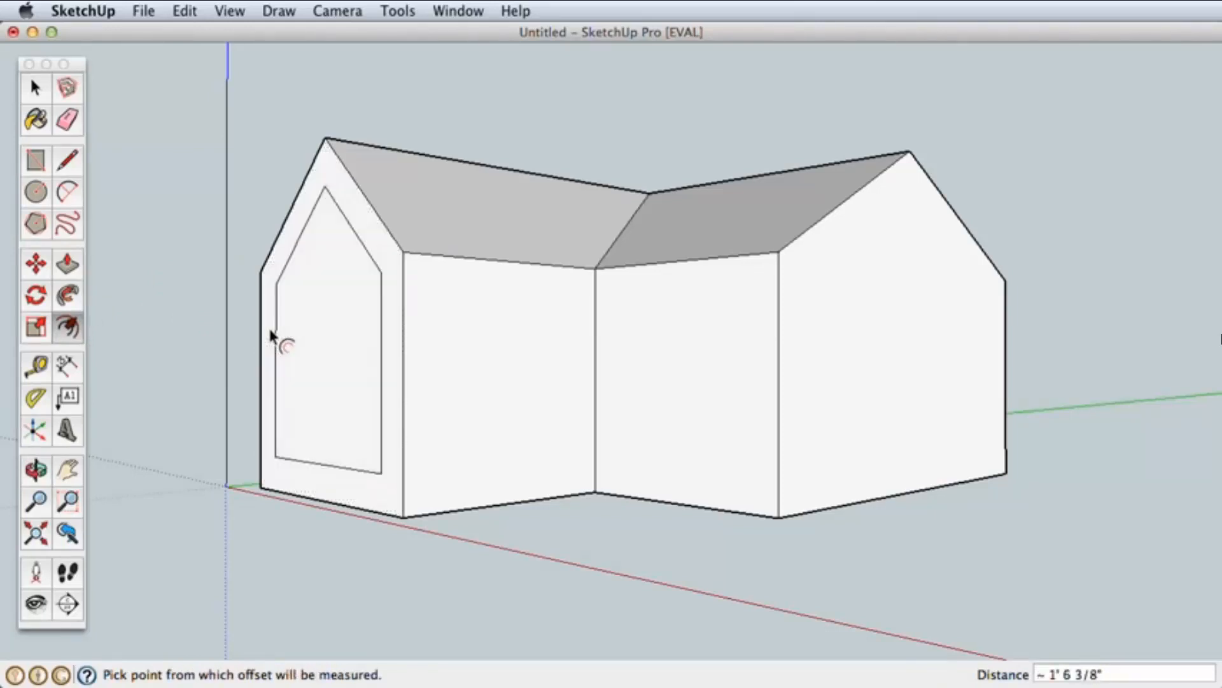
pyautogui.click(694, 280)
pyautogui.click(694, 307)
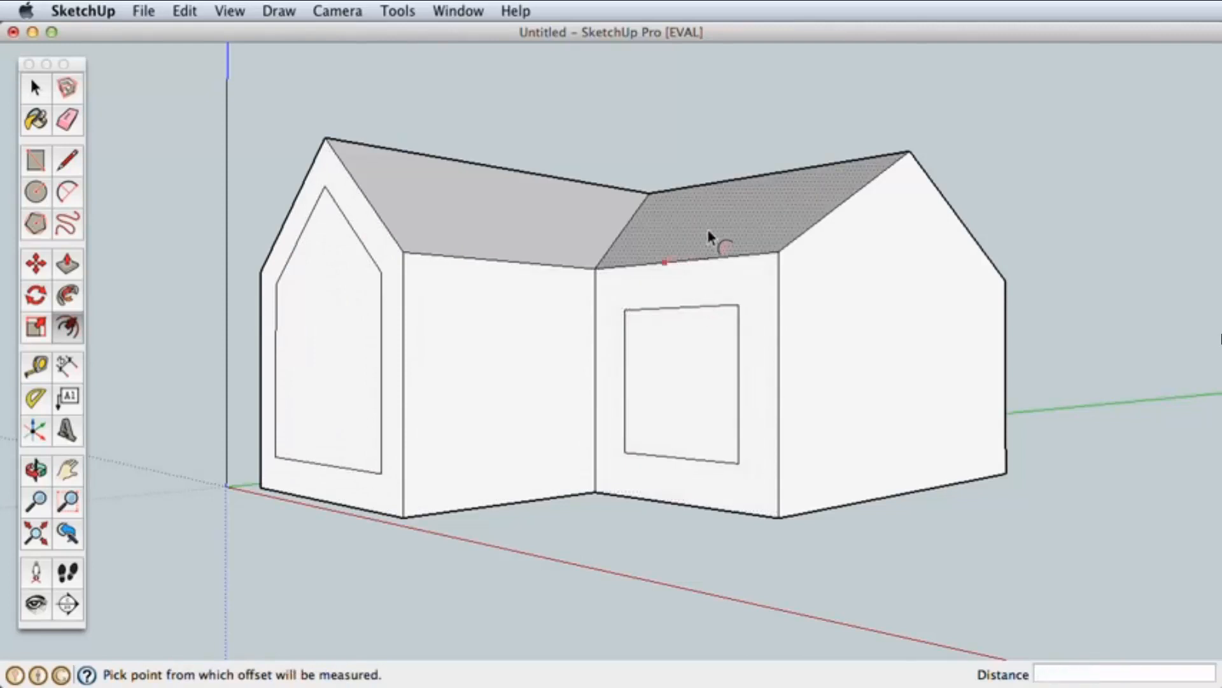
pyautogui.click(708, 226)
pyautogui.click(699, 244)
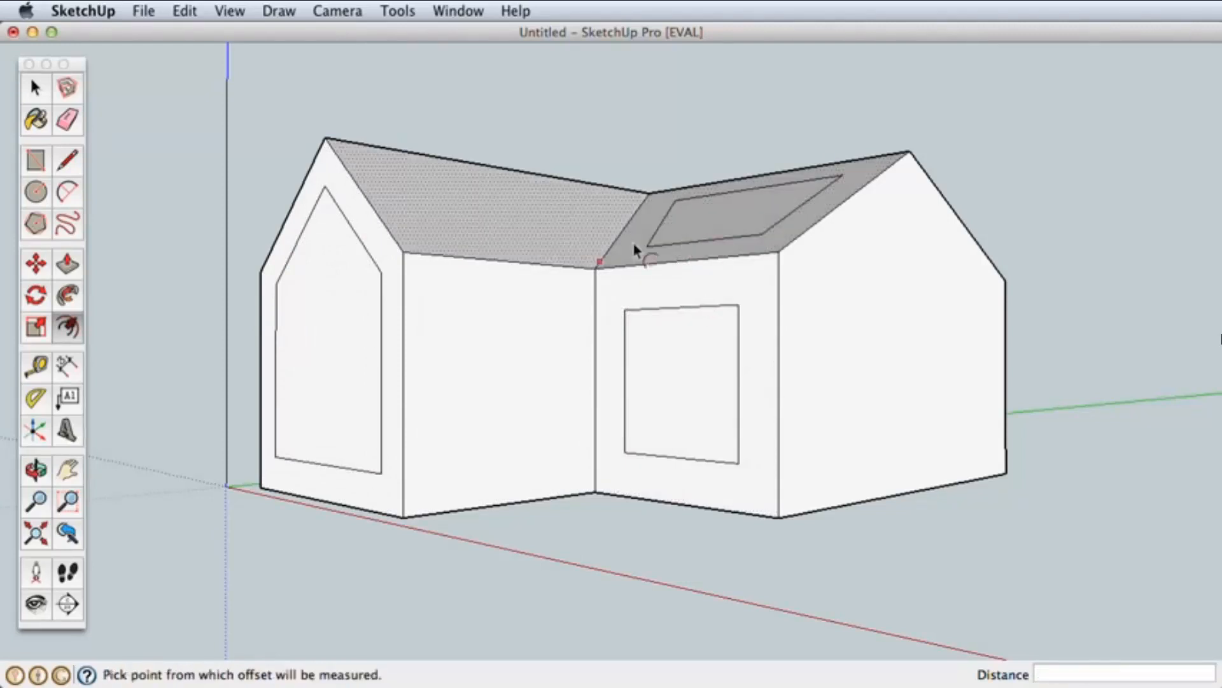
# - Select the other wing's gable end wall and offset its outline outward
pyautogui.click(35, 87)
pyautogui.click(819, 370)
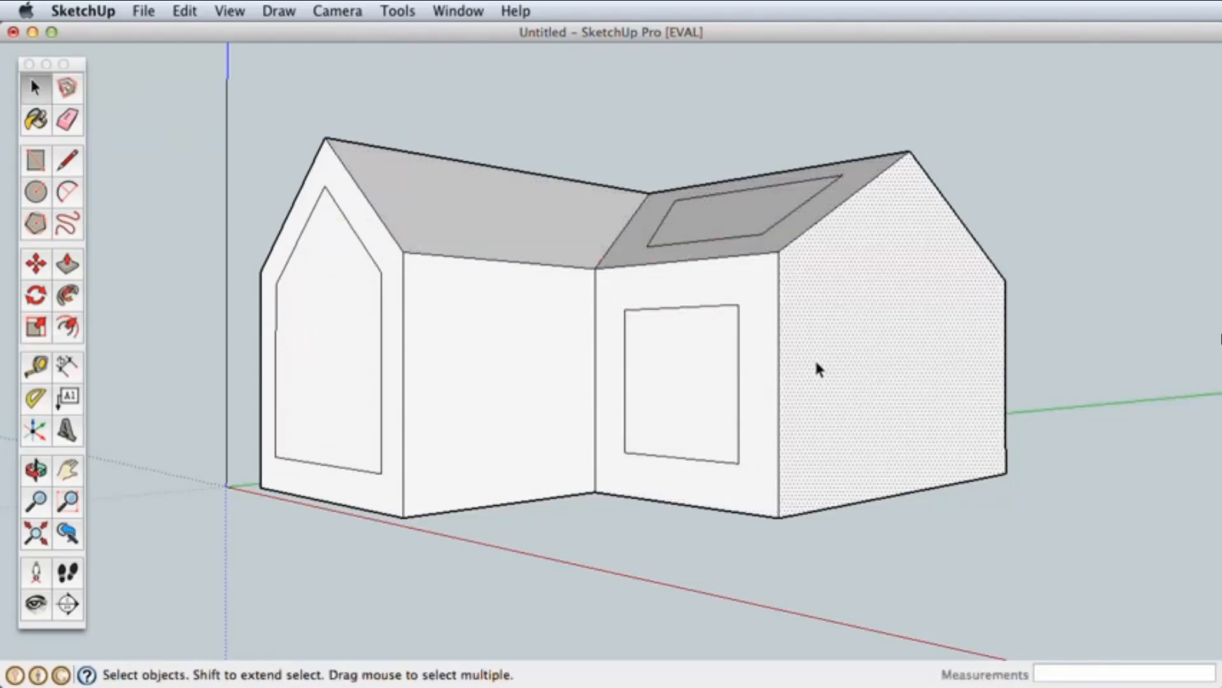
pyautogui.click(71, 329)
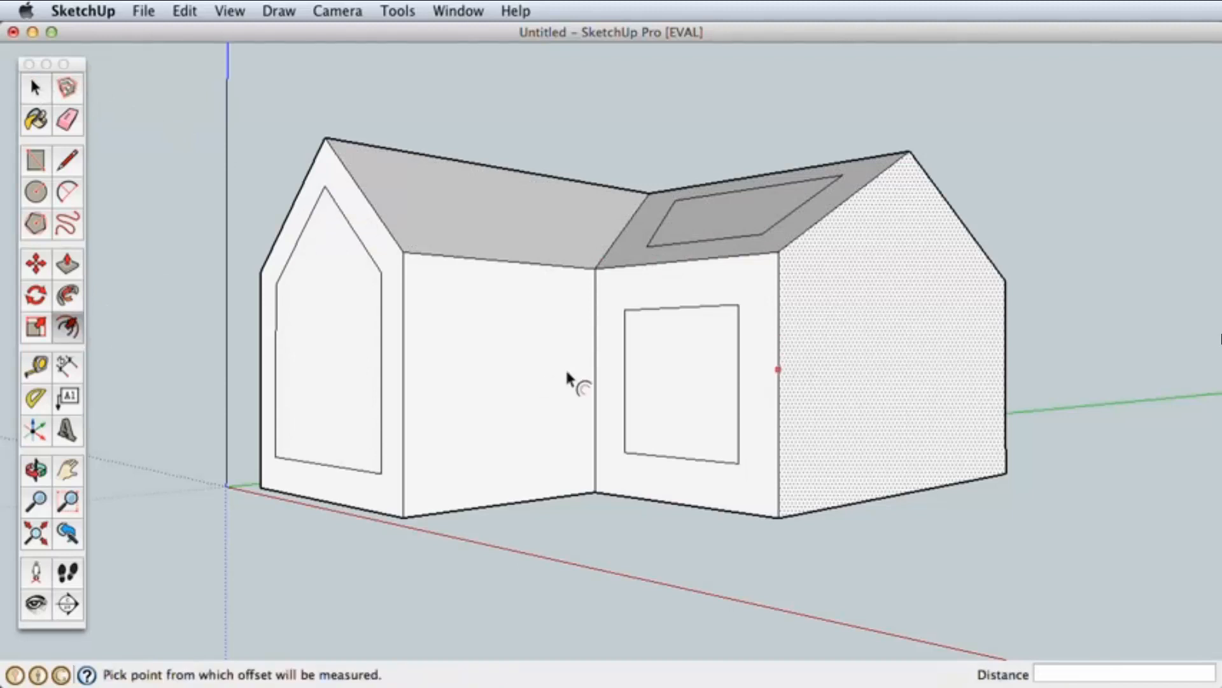
pyautogui.click(767, 384)
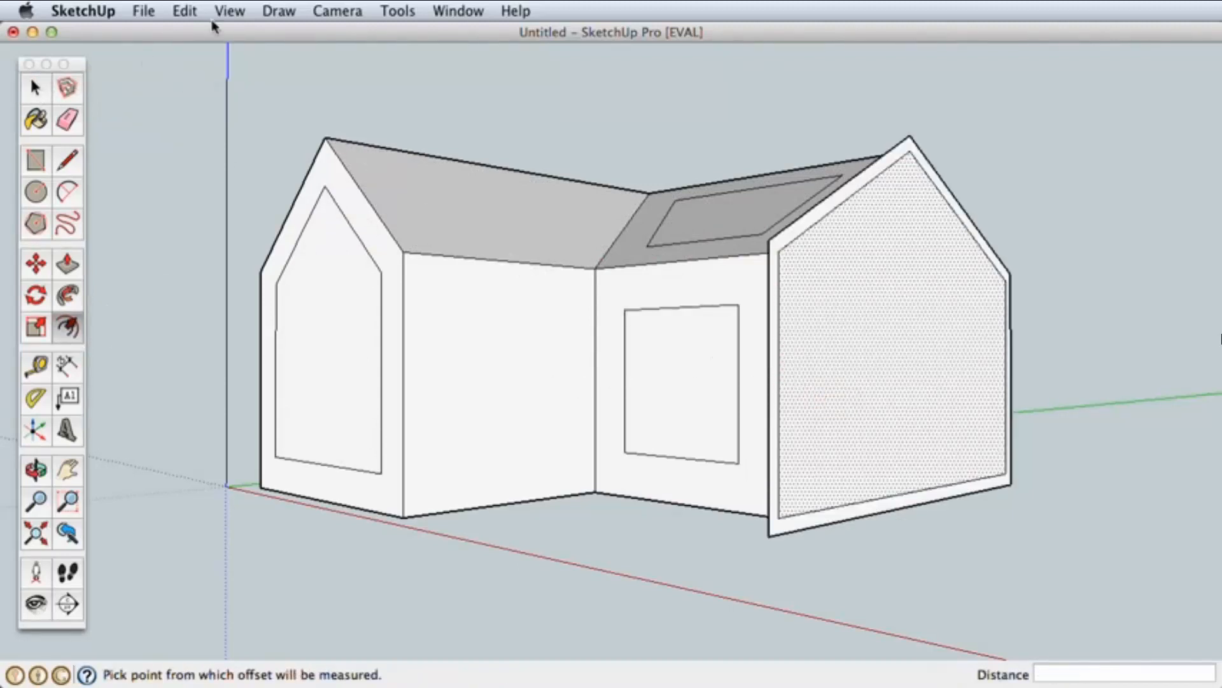
# - Undo all the offsets made on the walls and the roof slope
pyautogui.click(185, 11)
pyautogui.click(215, 35)
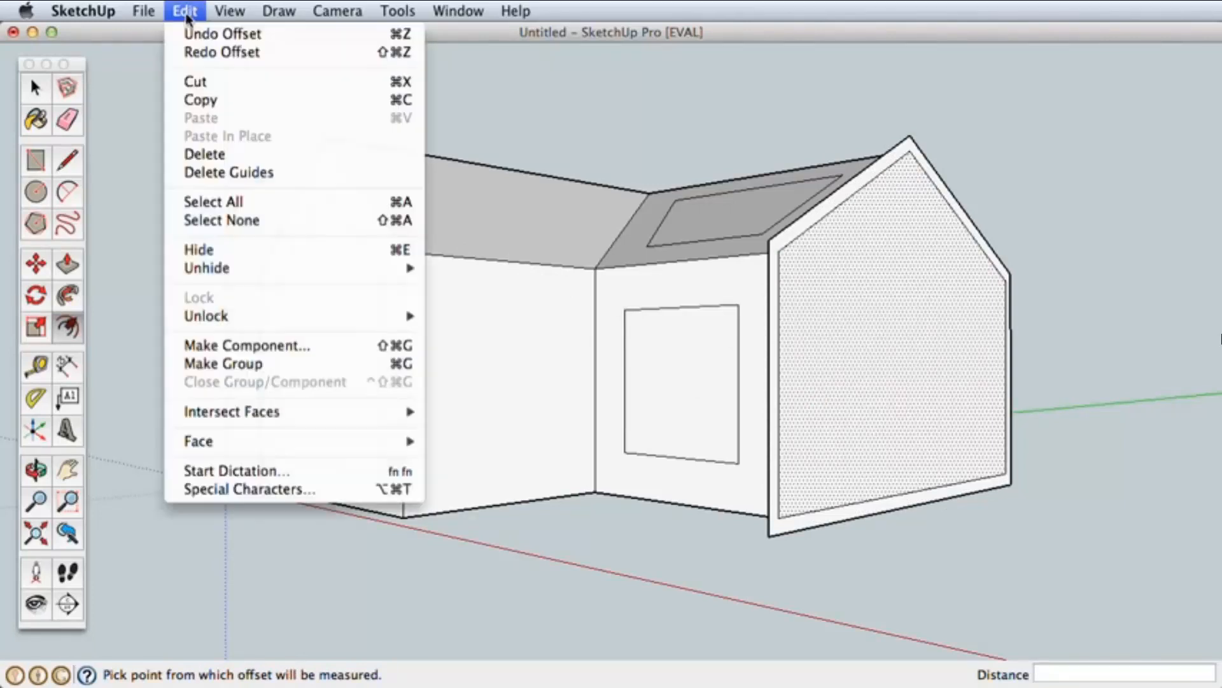
pyautogui.click(184, 11)
pyautogui.click(191, 33)
pyautogui.click(185, 10)
pyautogui.click(192, 33)
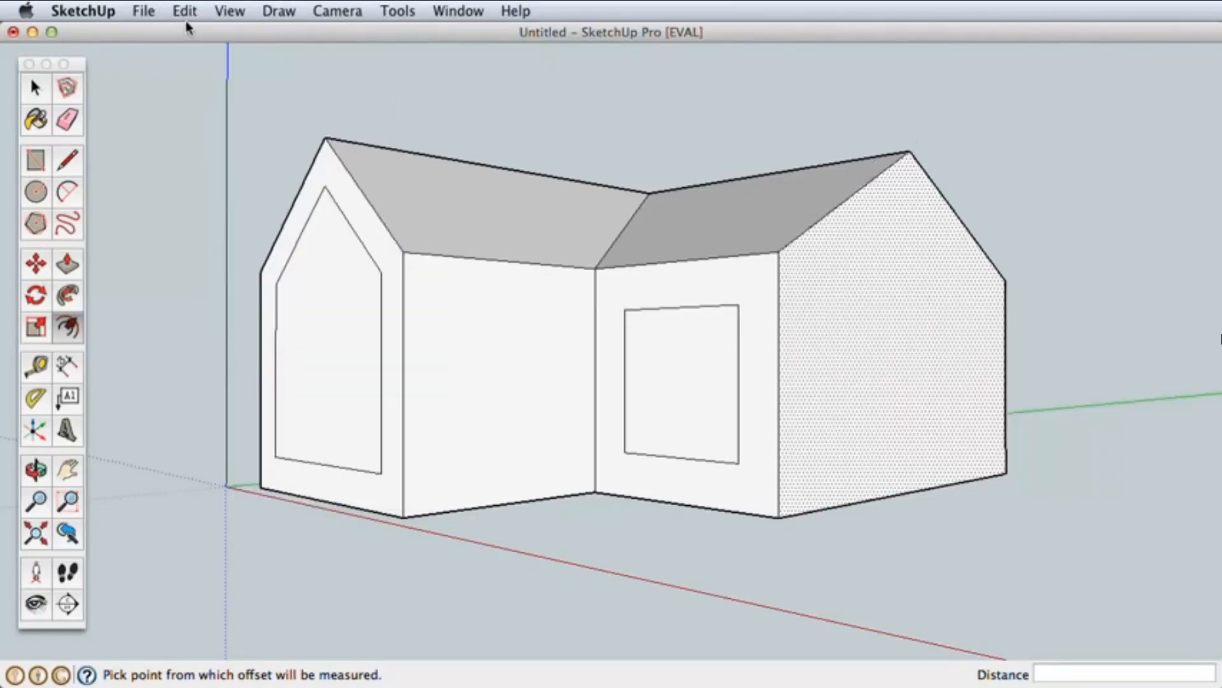
pyautogui.click(185, 11)
pyautogui.click(192, 34)
pyautogui.click(185, 11)
pyautogui.click(193, 33)
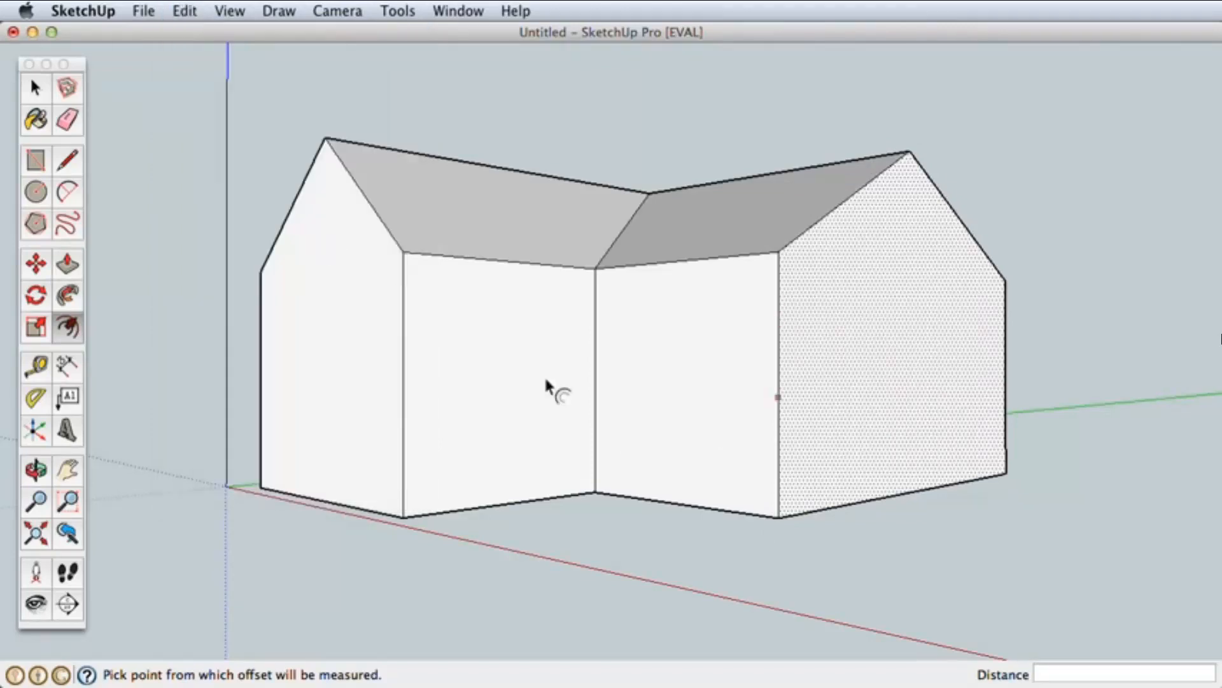
# - Offset the outline of the building's L-shaped bottom face inward by 6"
pyautogui.moveTo(617, 463); pyautogui.dragTo(630, 233)
pyautogui.click(35, 87)
pyautogui.click(382, 395)
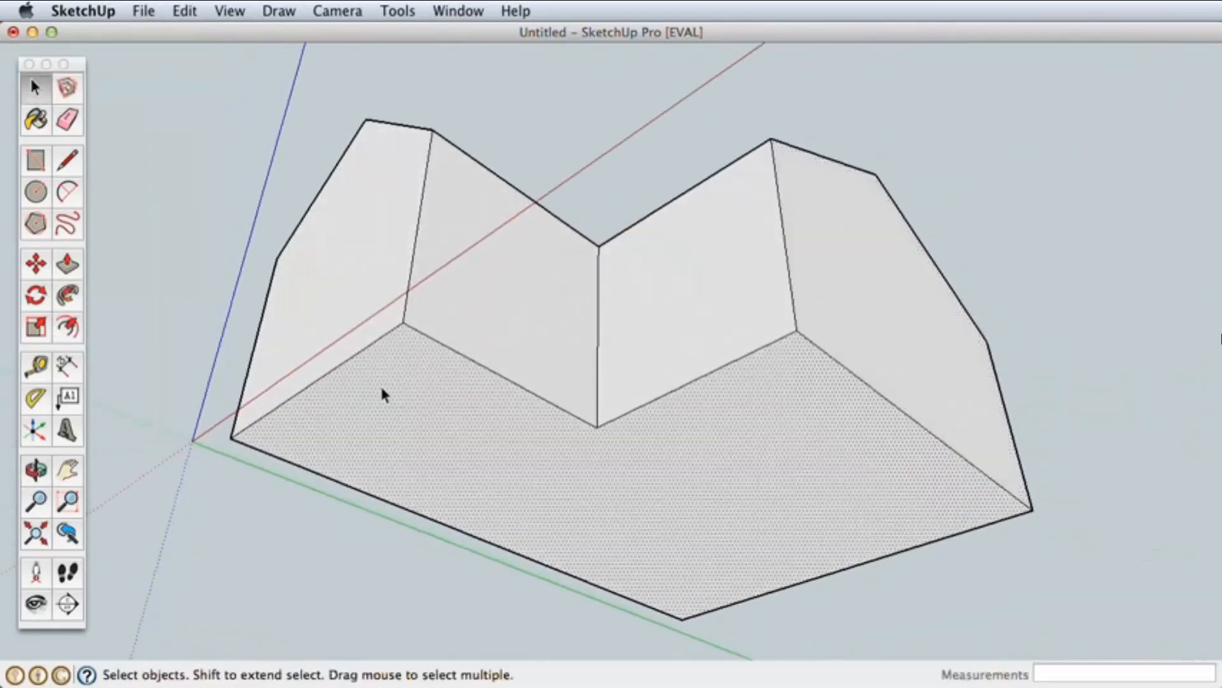
pyautogui.click(68, 328)
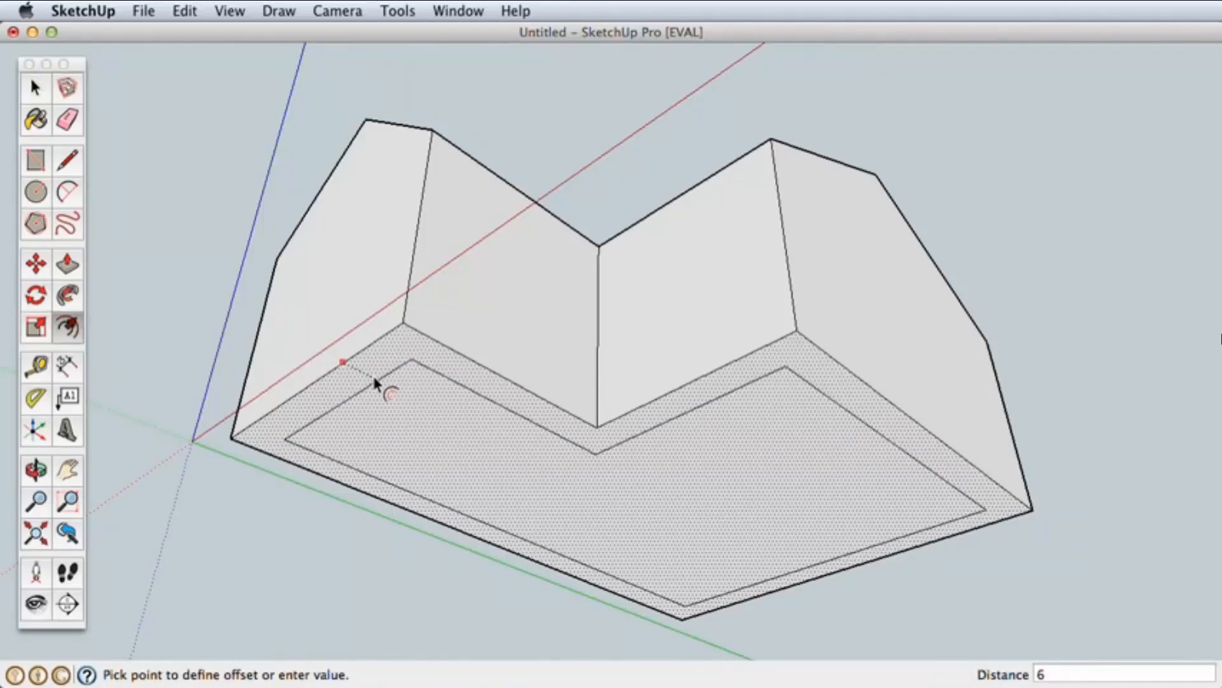
pyautogui.press('Return')
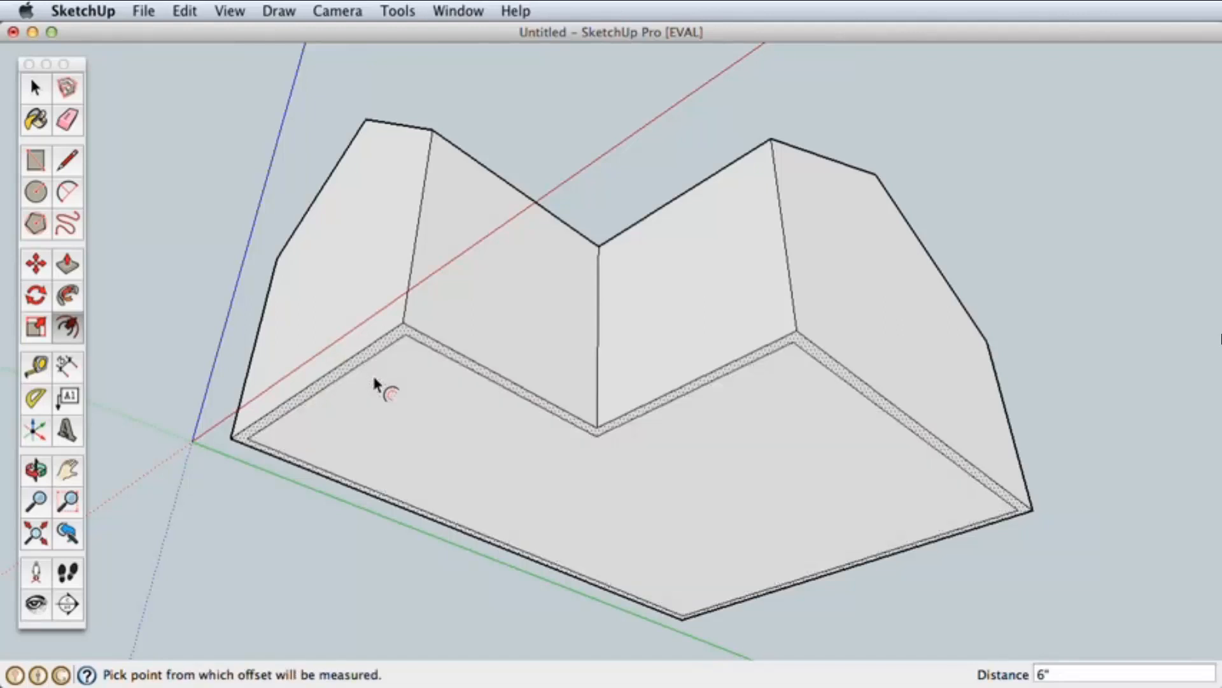
# - Push/Pull the narrow border strip on the underside up by about 9' 2" to leave a roof overhang
pyautogui.click(67, 263)
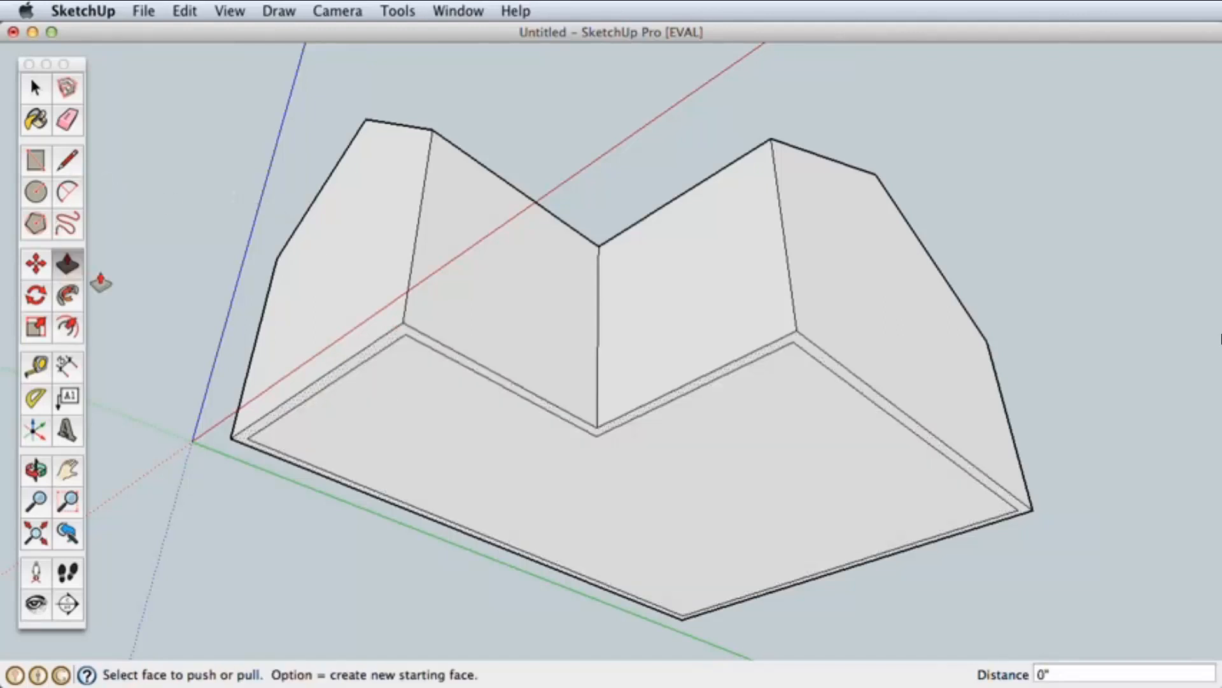
pyautogui.moveTo(401, 335); pyautogui.dragTo(413, 158)
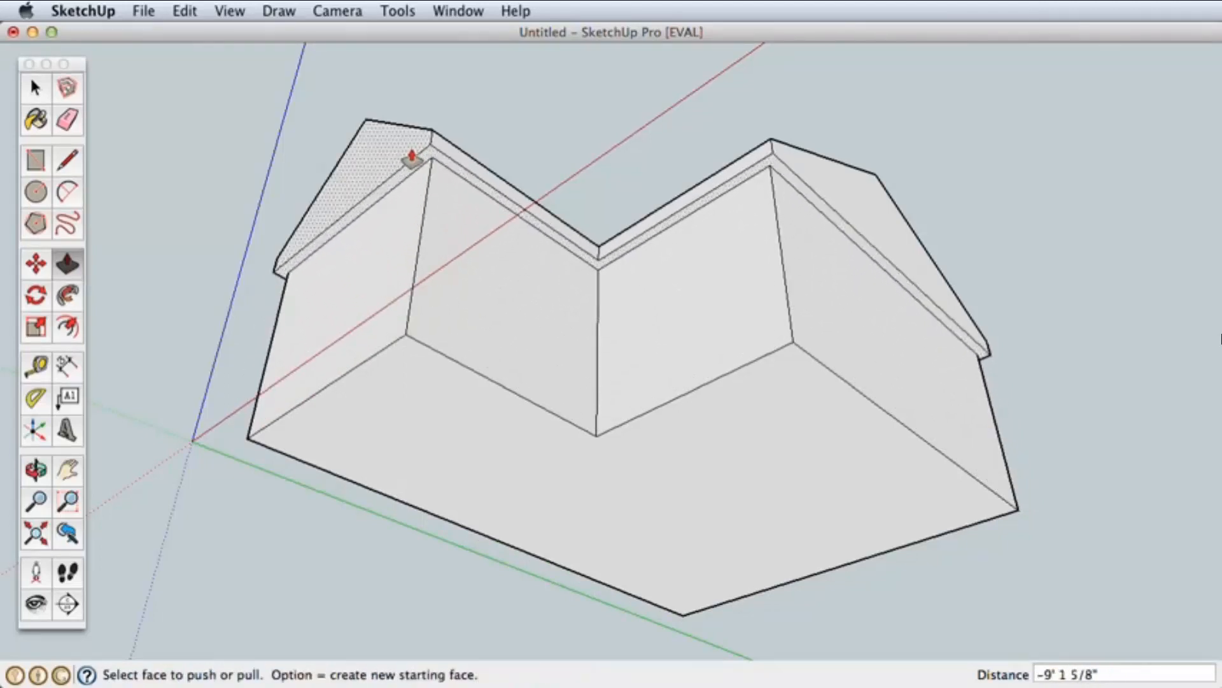
pyautogui.moveTo(680, 313); pyautogui.dragTo(648, 573, button='middle')
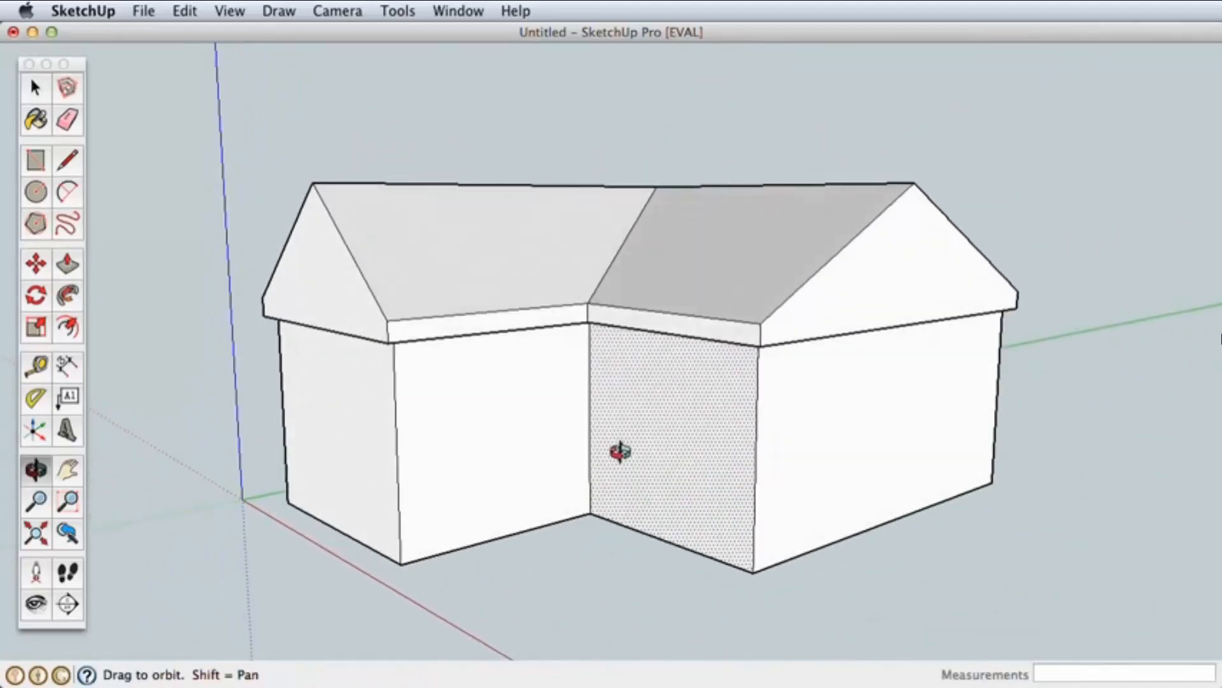
# - Draw a door rectangle about 3' 9" by 6' 11" and a window rectangle about 2' 11" by 4' 2" on the gable end wall
pyautogui.click(38, 167)
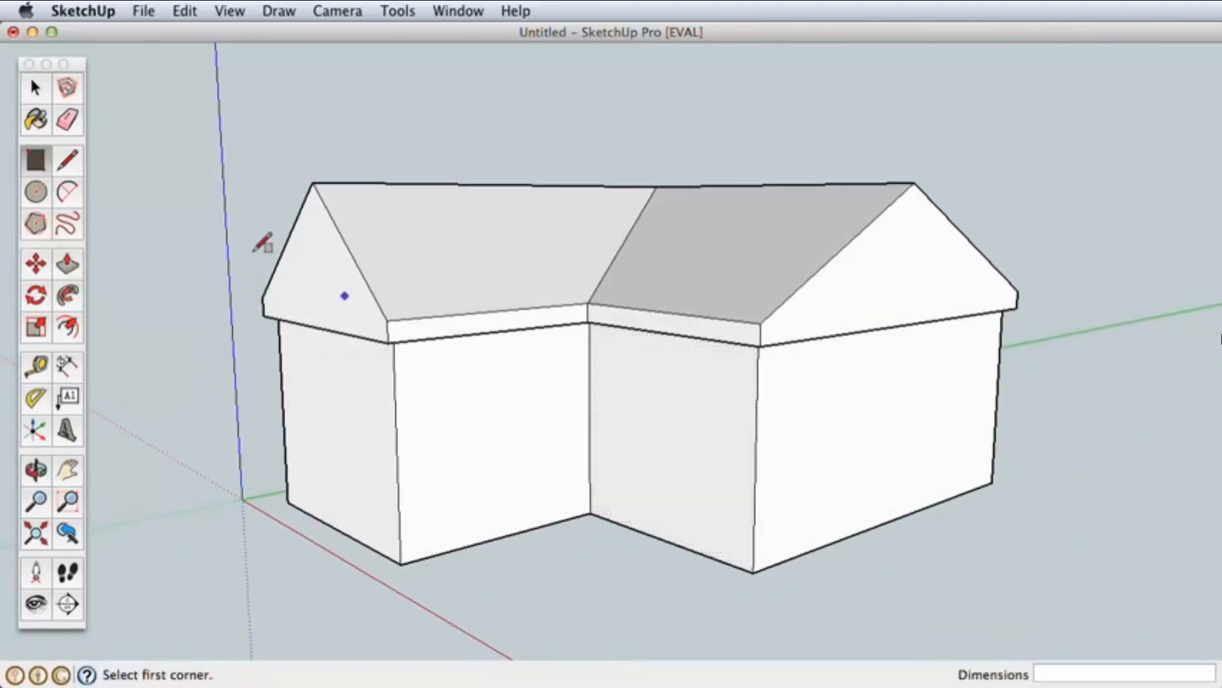
pyautogui.click(812, 550)
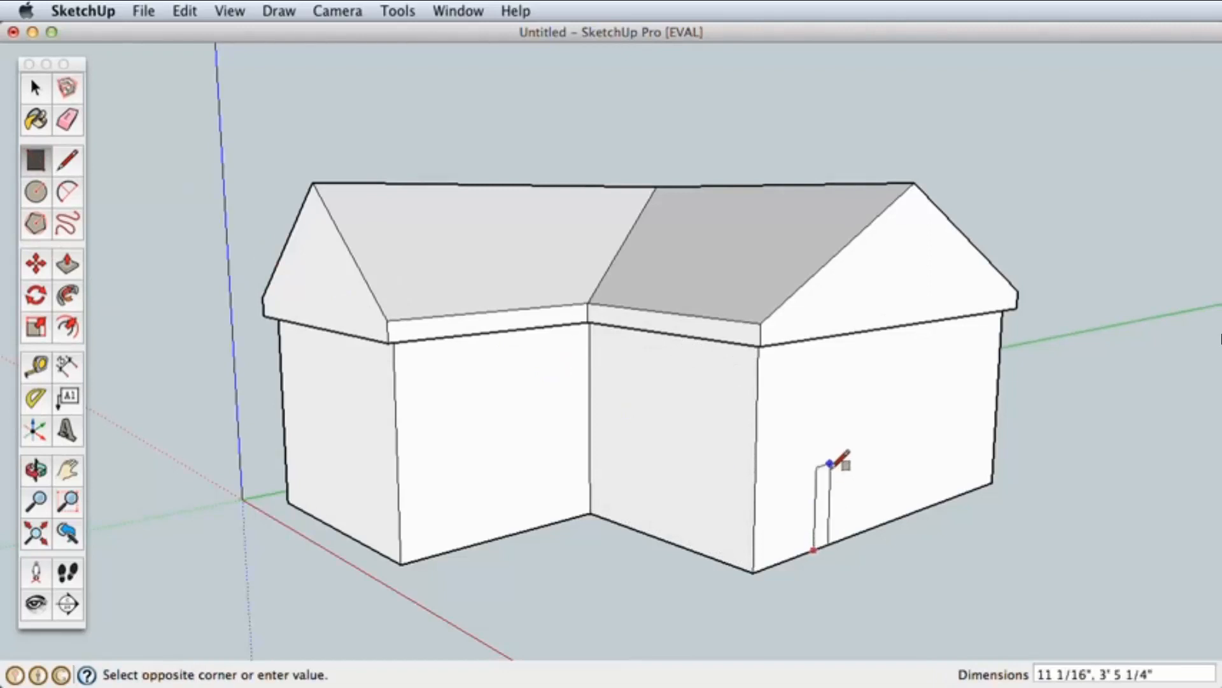
pyautogui.click(873, 376)
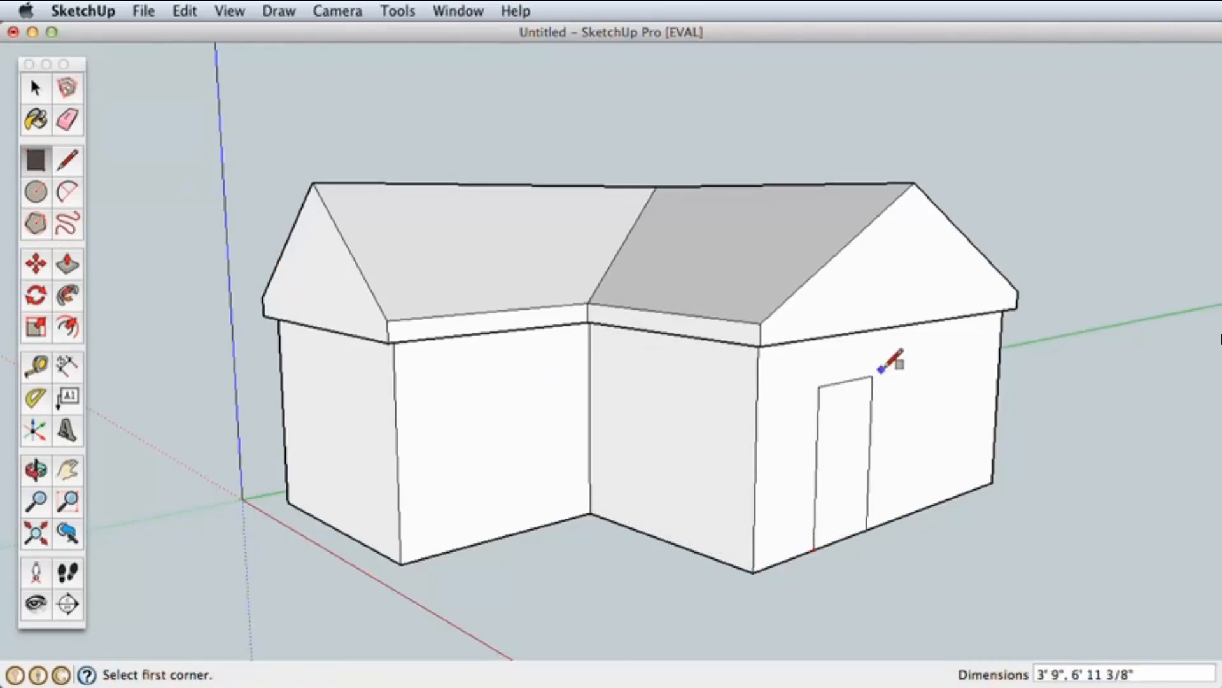
pyautogui.click(914, 363)
pyautogui.click(948, 439)
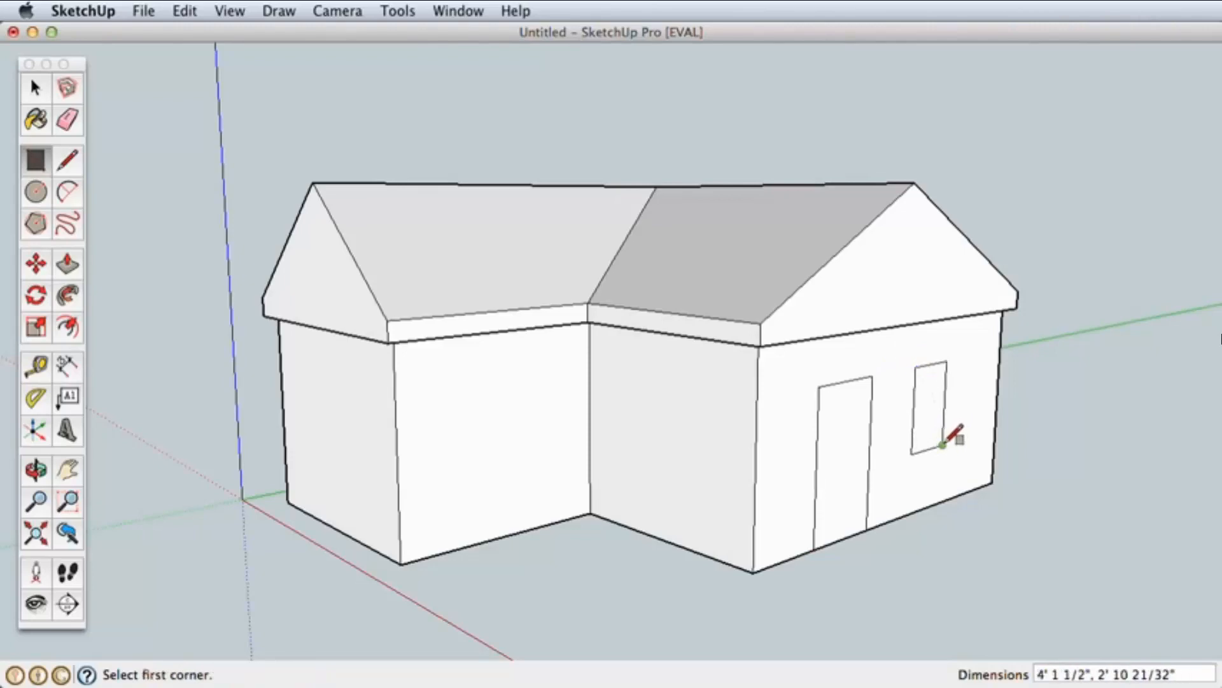
# - Offset the window outline on the gable end wall once inward and once outward to form two narrow frame borders
pyautogui.keyDown('shift'); pyautogui.moveTo(896, 455); pyautogui.dragTo(804, 454, button='middle'); pyautogui.keyUp('shift')
pyautogui.scroll(10, 731, 494)
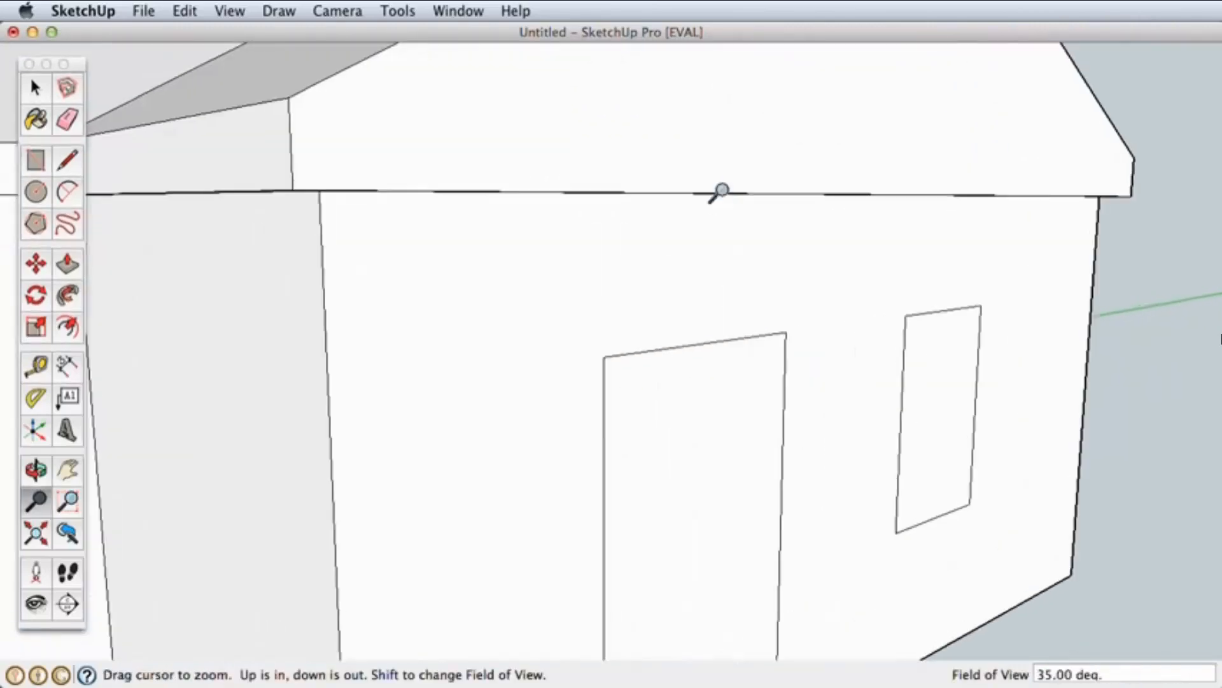
pyautogui.moveTo(716, 333); pyautogui.dragTo(649, 191)
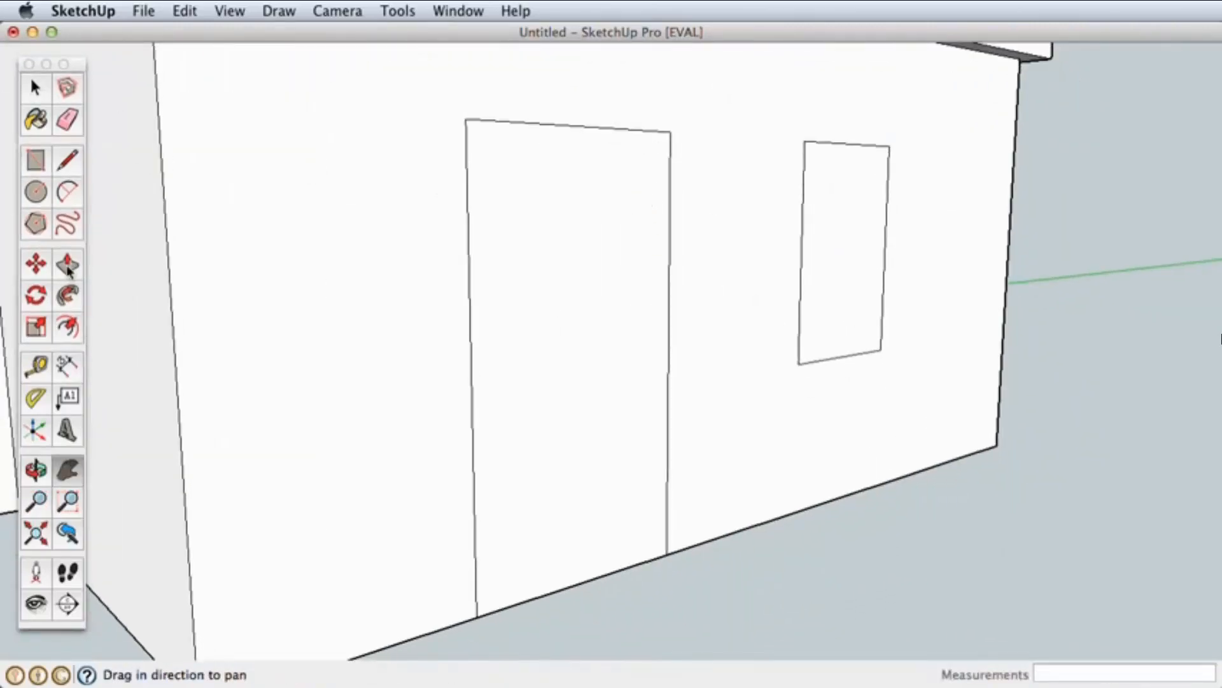
pyautogui.click(69, 326)
pyautogui.click(806, 271)
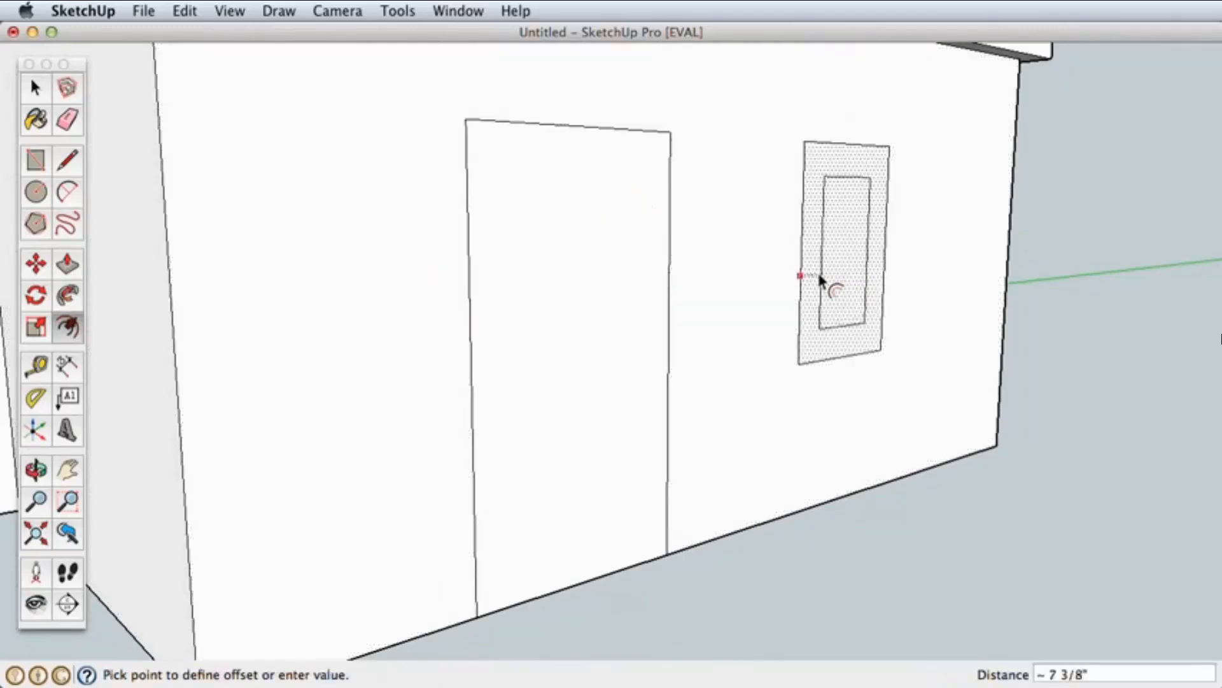
pyautogui.click(803, 271)
pyautogui.click(809, 279)
pyautogui.click(806, 280)
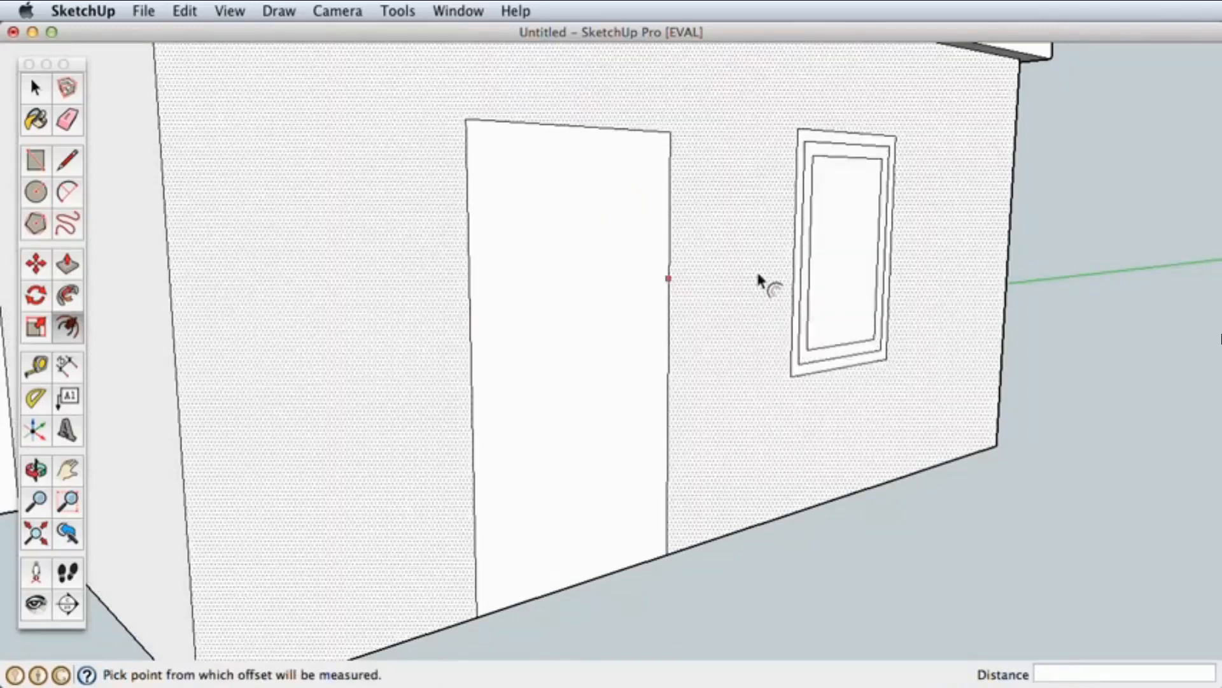
# - Push/Pull the window's inner faces back into the wall and its outer trim border out from the wall
pyautogui.click(68, 265)
pyautogui.click(862, 330)
pyautogui.click(845, 330)
pyautogui.click(873, 360)
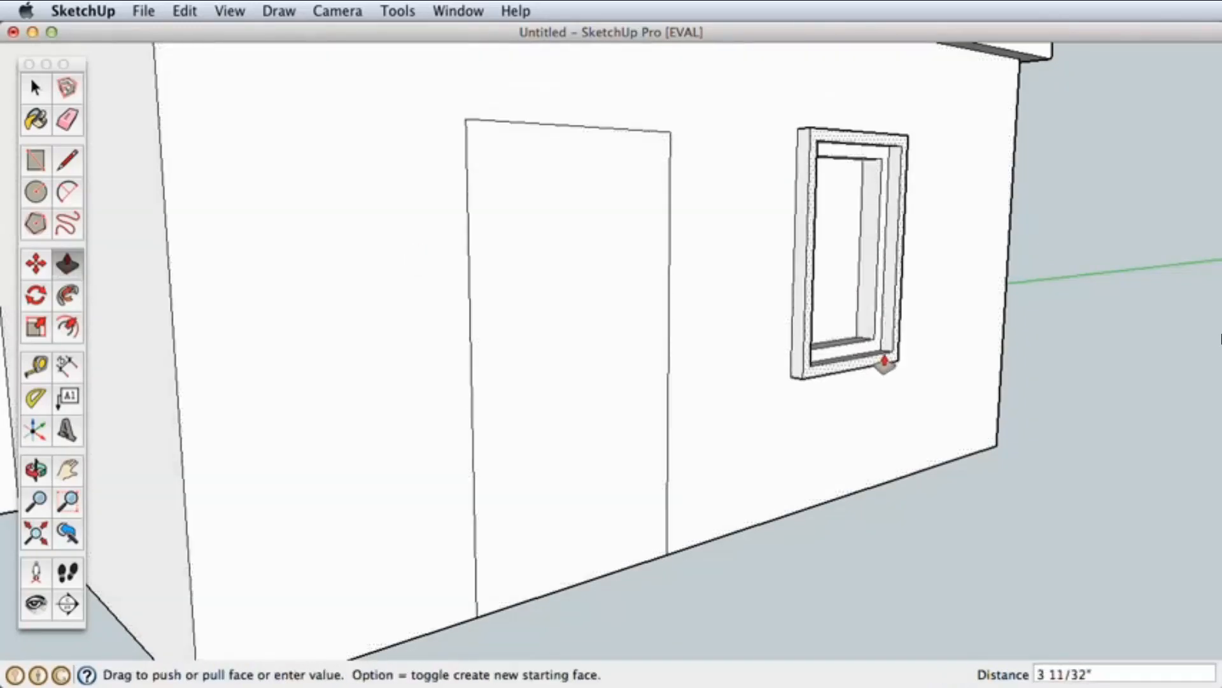
pyautogui.click(885, 362)
pyautogui.click(877, 349)
pyautogui.click(864, 346)
pyautogui.click(876, 364)
pyautogui.click(870, 364)
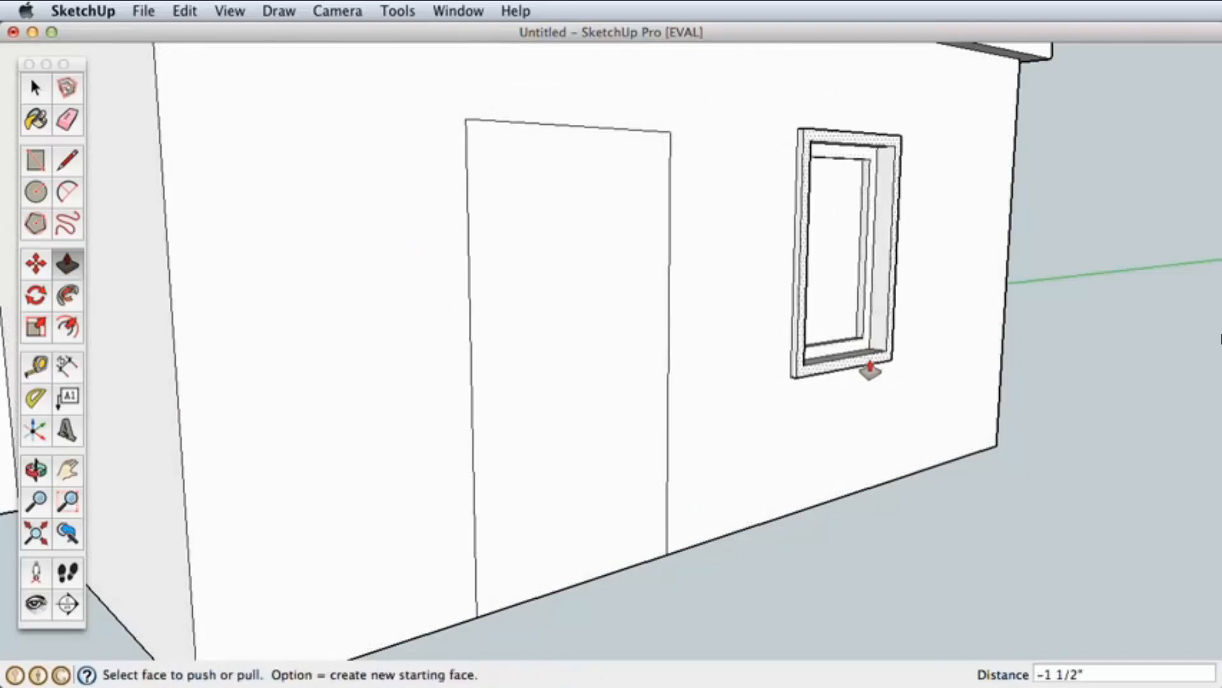
# - Try offsetting the whole door face inward and outward, including its bottom edge, and undo the offsets
pyautogui.press('f')
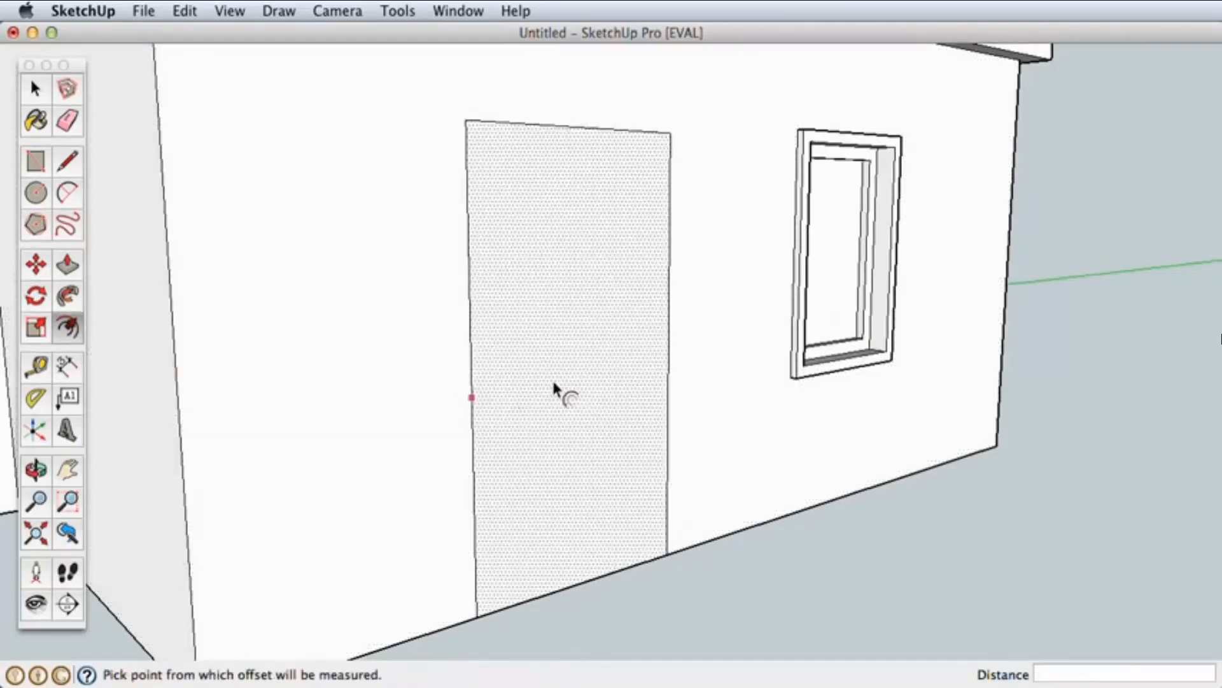
pyautogui.click(554, 386)
pyautogui.click(474, 396)
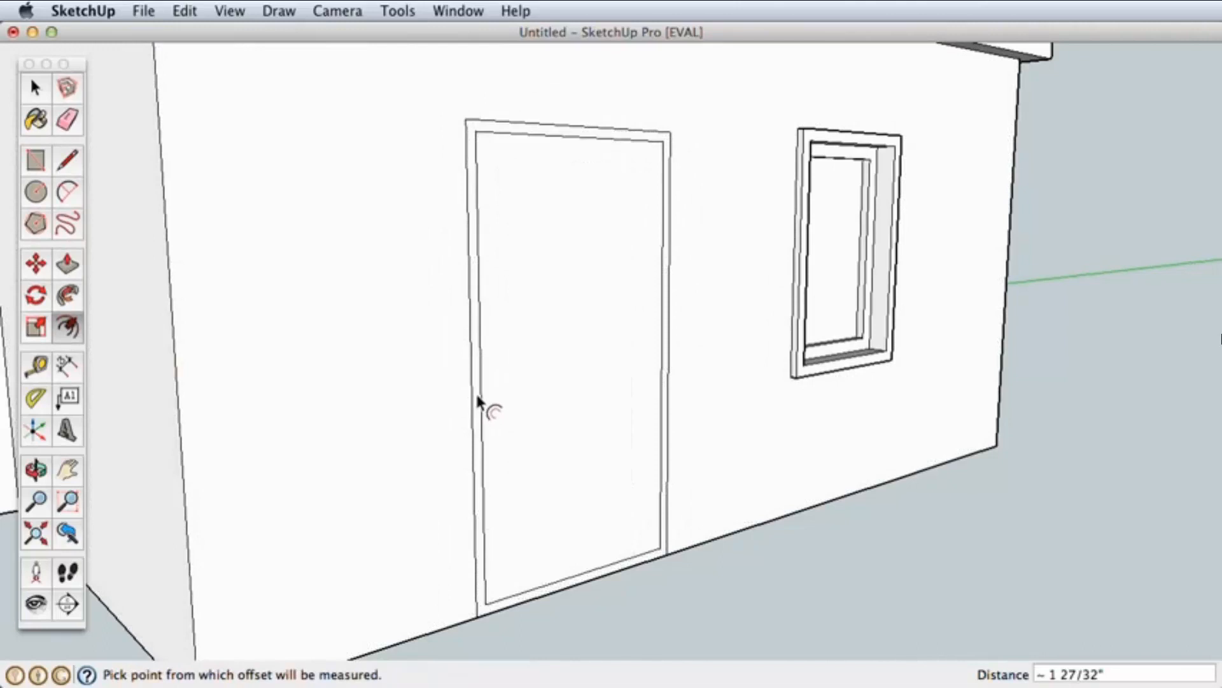
pyautogui.click(477, 398)
pyautogui.click(476, 398)
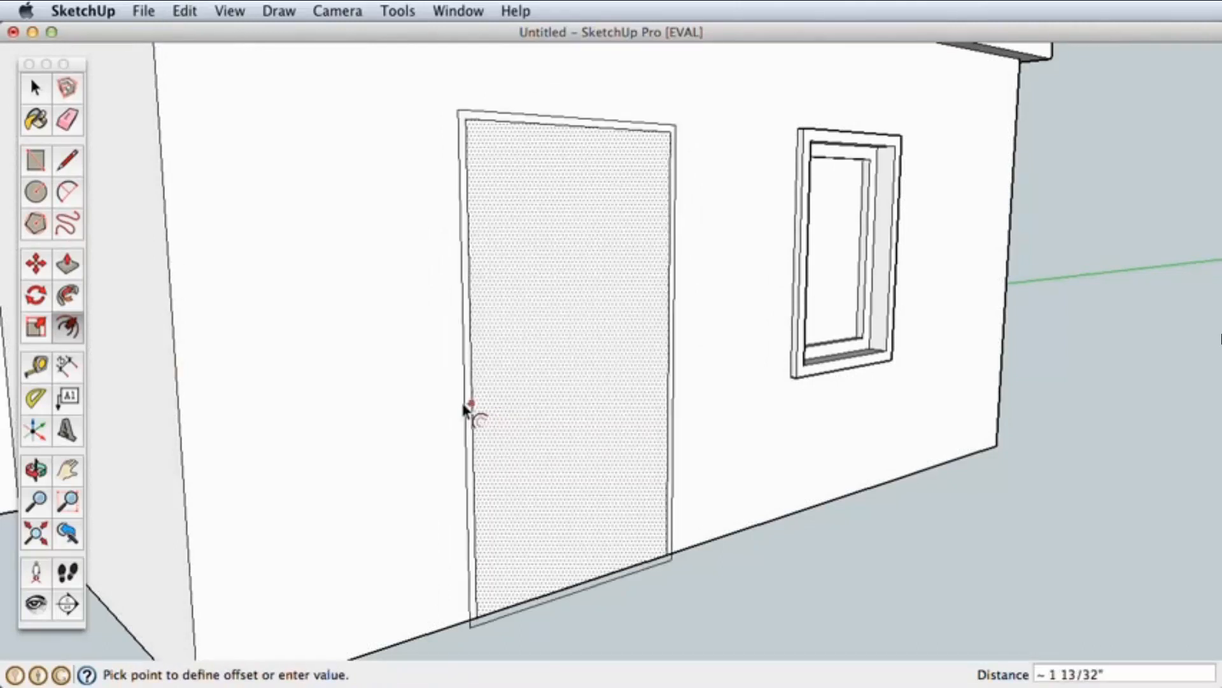
pyautogui.click(434, 411)
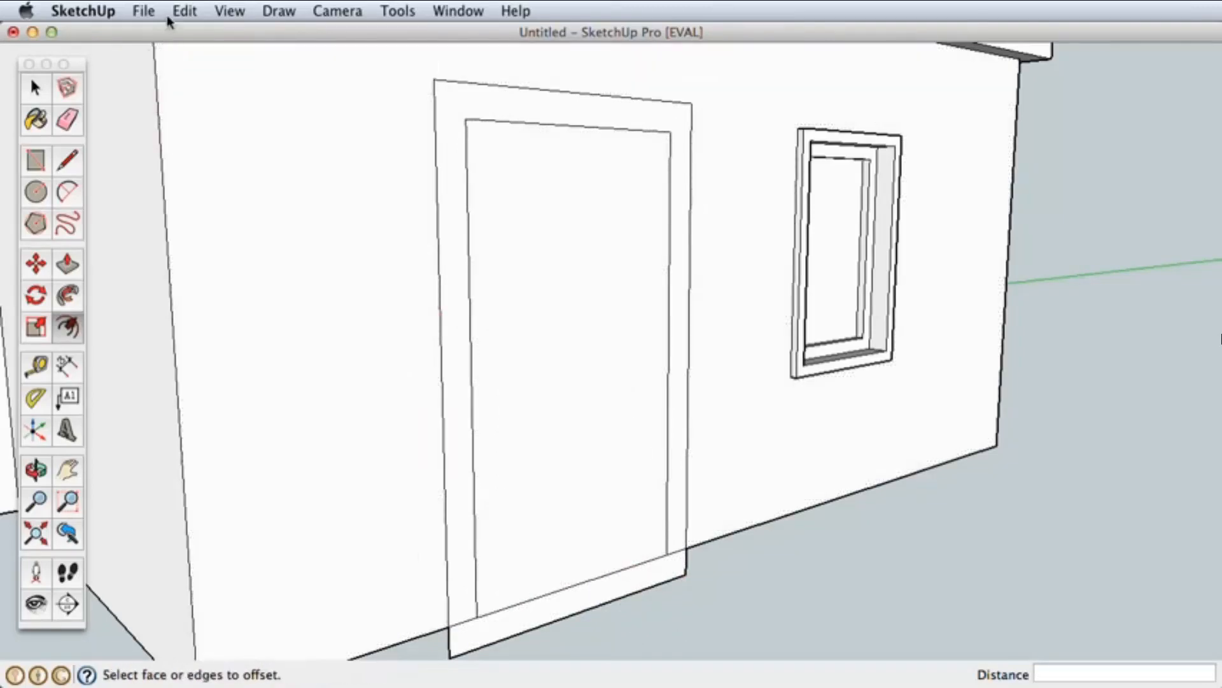
pyautogui.click(185, 11)
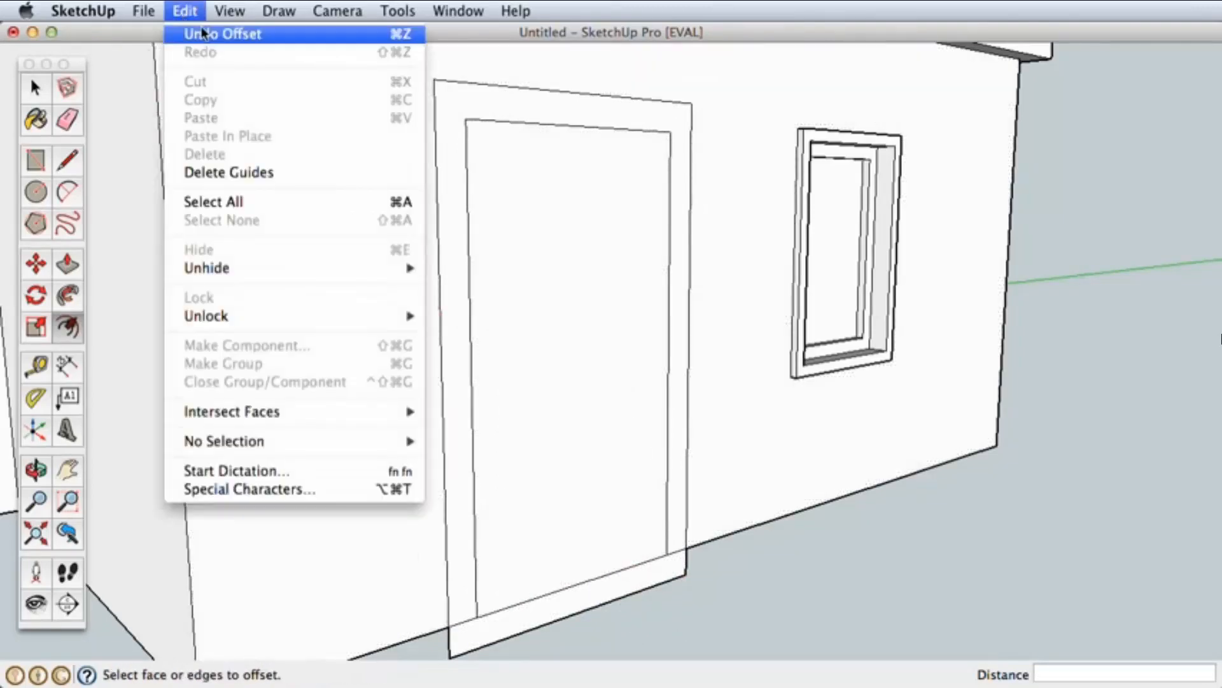
pyautogui.click(208, 34)
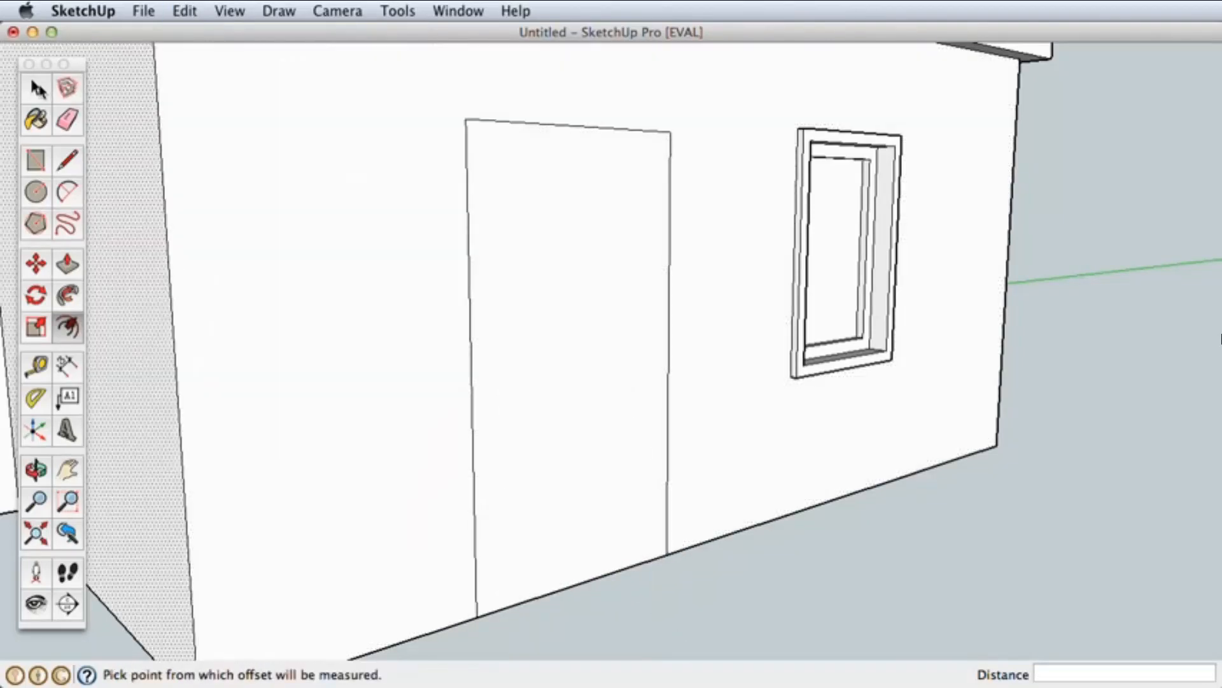
# - Select only the door's two side edges and top edge and offset them outward by about 3 9/16"
pyautogui.press('space')
pyautogui.click(468, 259)
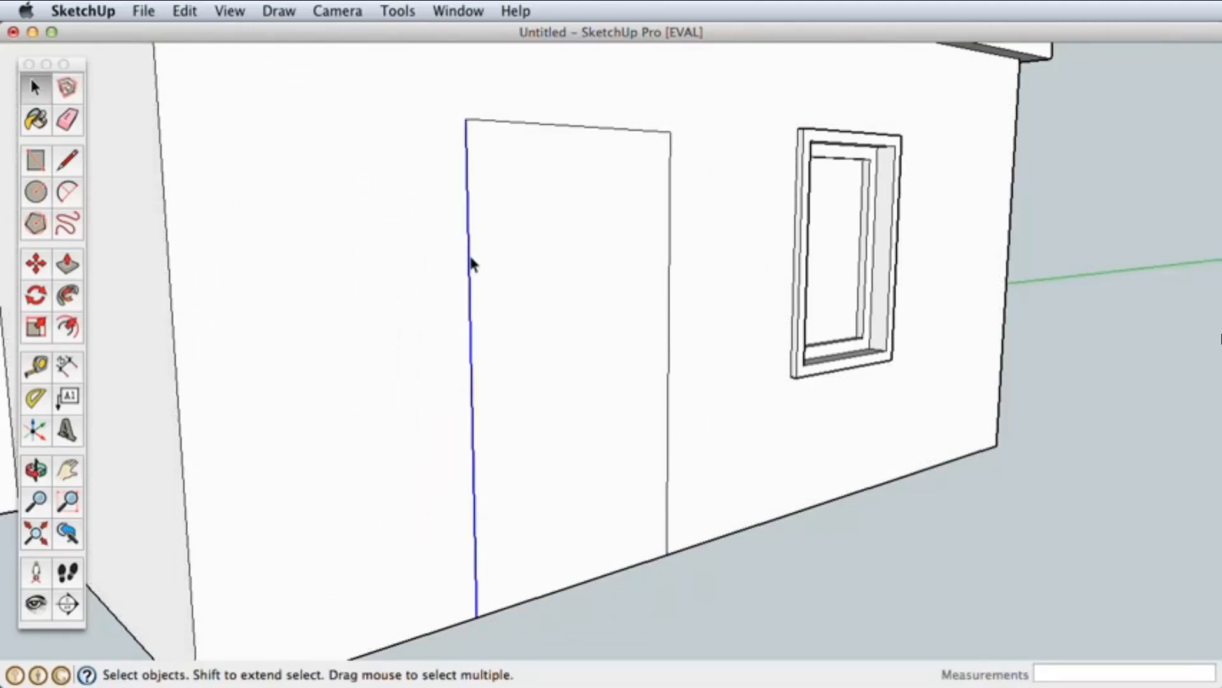
pyautogui.keyDown('shift'); pyautogui.click(518, 121); pyautogui.keyUp('shift')
pyautogui.keyDown('shift'); pyautogui.click(670, 204); pyautogui.keyUp('shift')
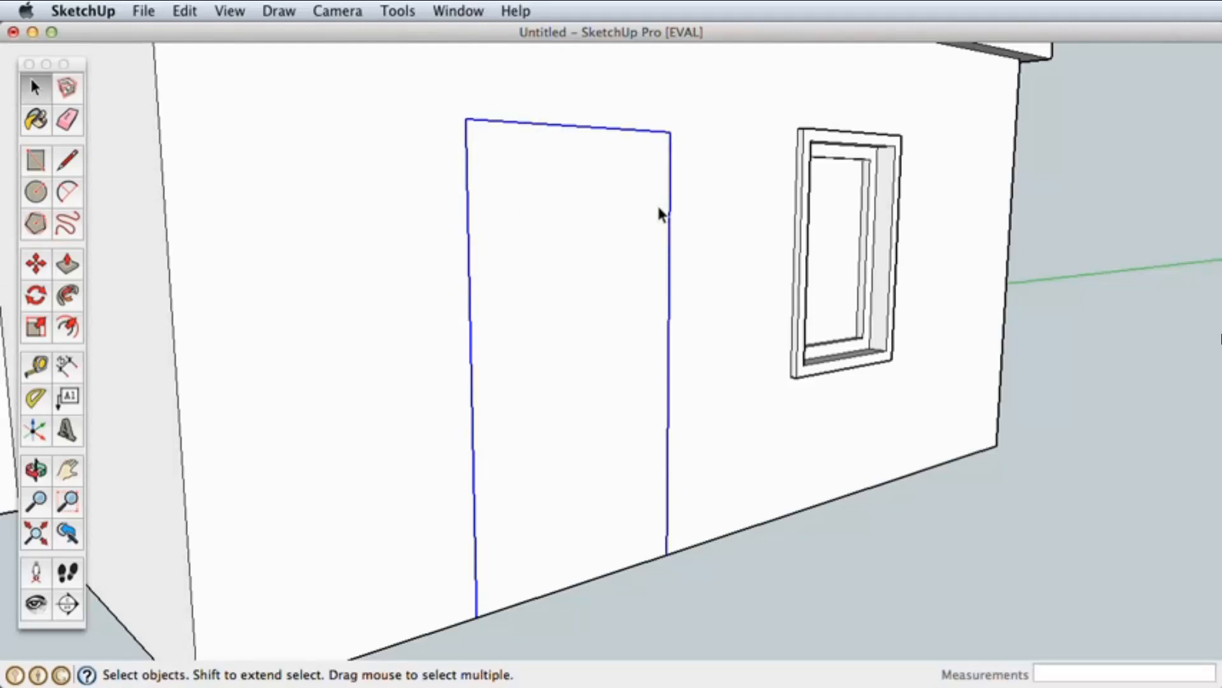
pyautogui.click(68, 327)
pyautogui.click(470, 386)
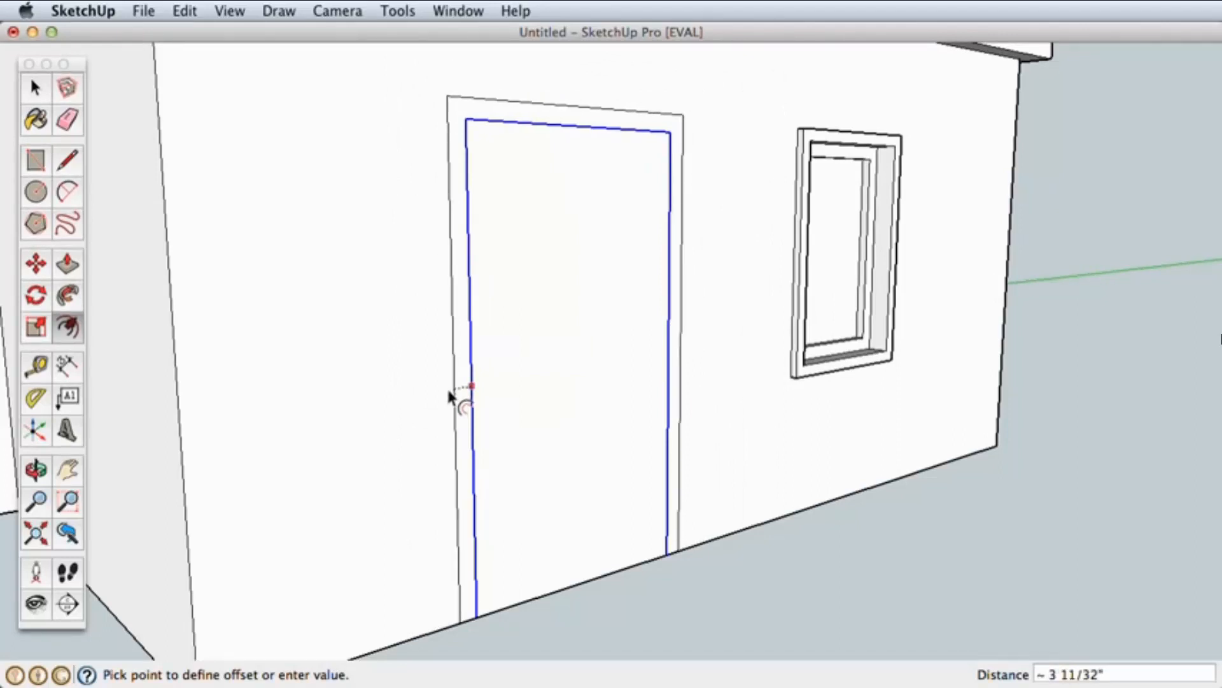
pyautogui.click(447, 388)
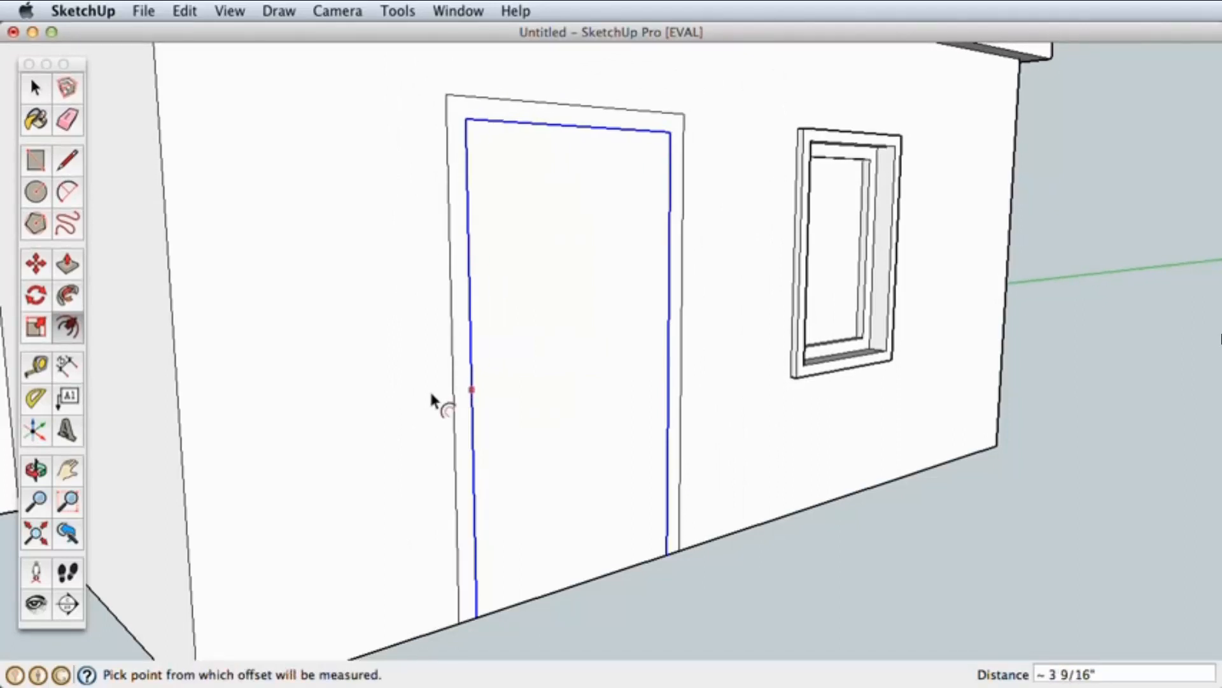
# - Push/Pull the door face 3" into the wall and the surrounding door trim outward by about 2"
pyautogui.click(70, 266)
pyautogui.click(598, 499)
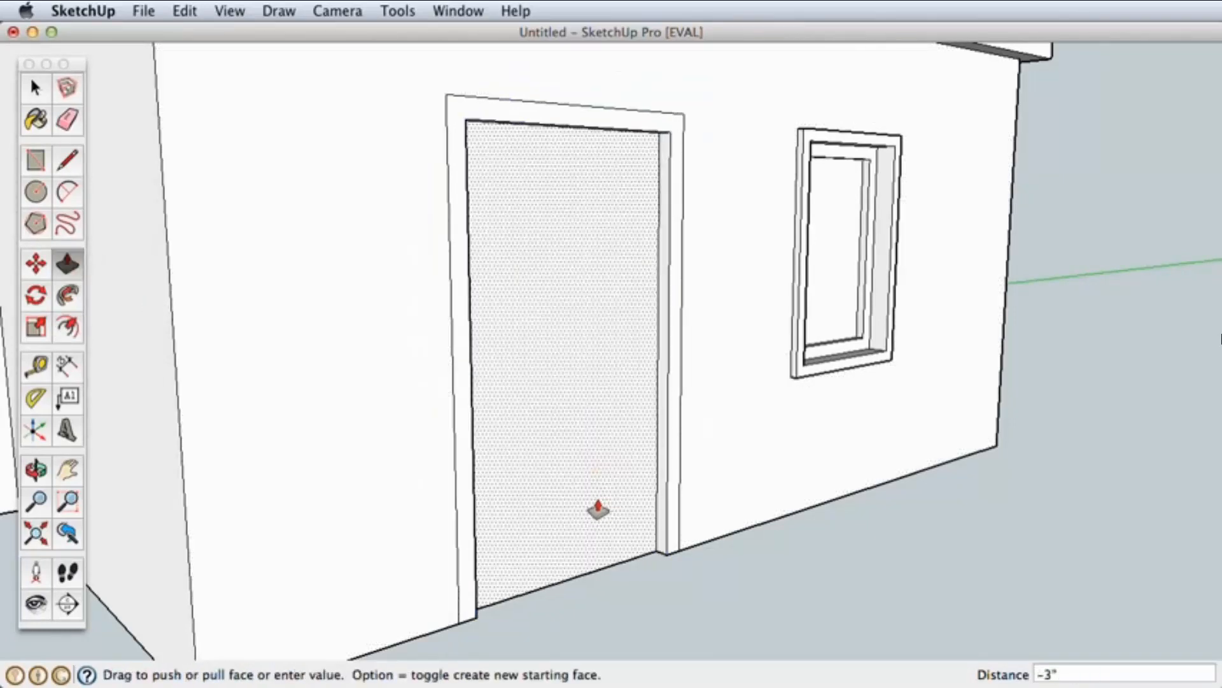
pyautogui.click(598, 509)
pyautogui.click(671, 557)
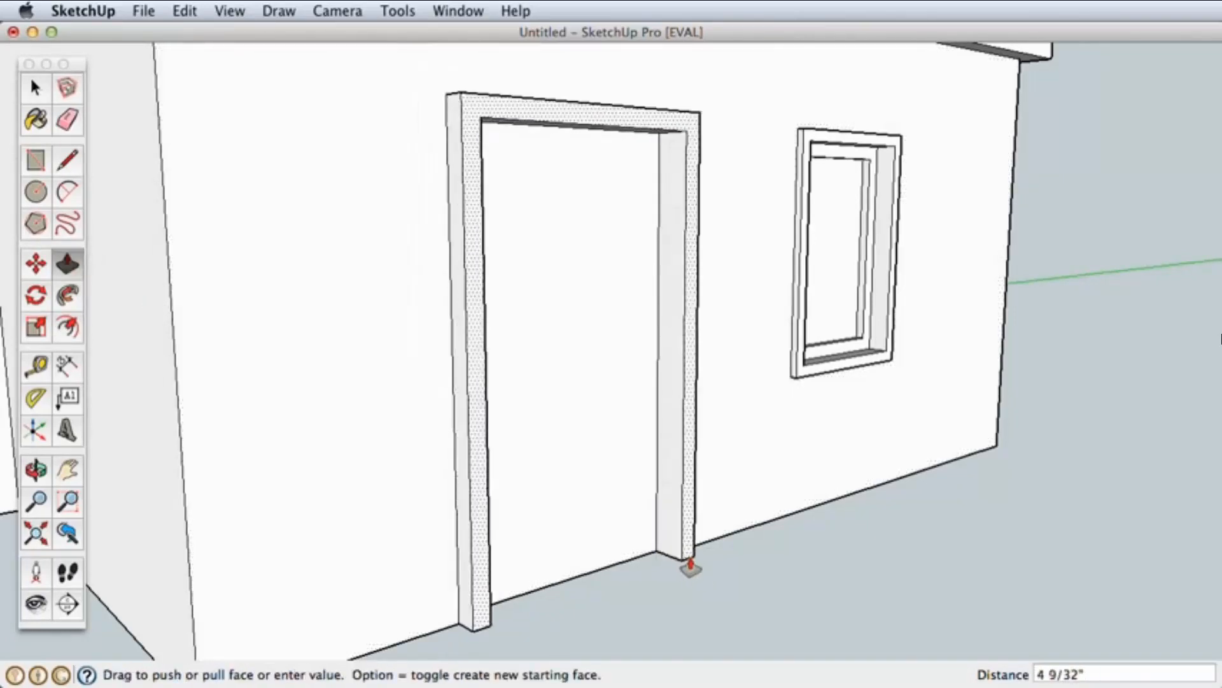
pyautogui.click(677, 568)
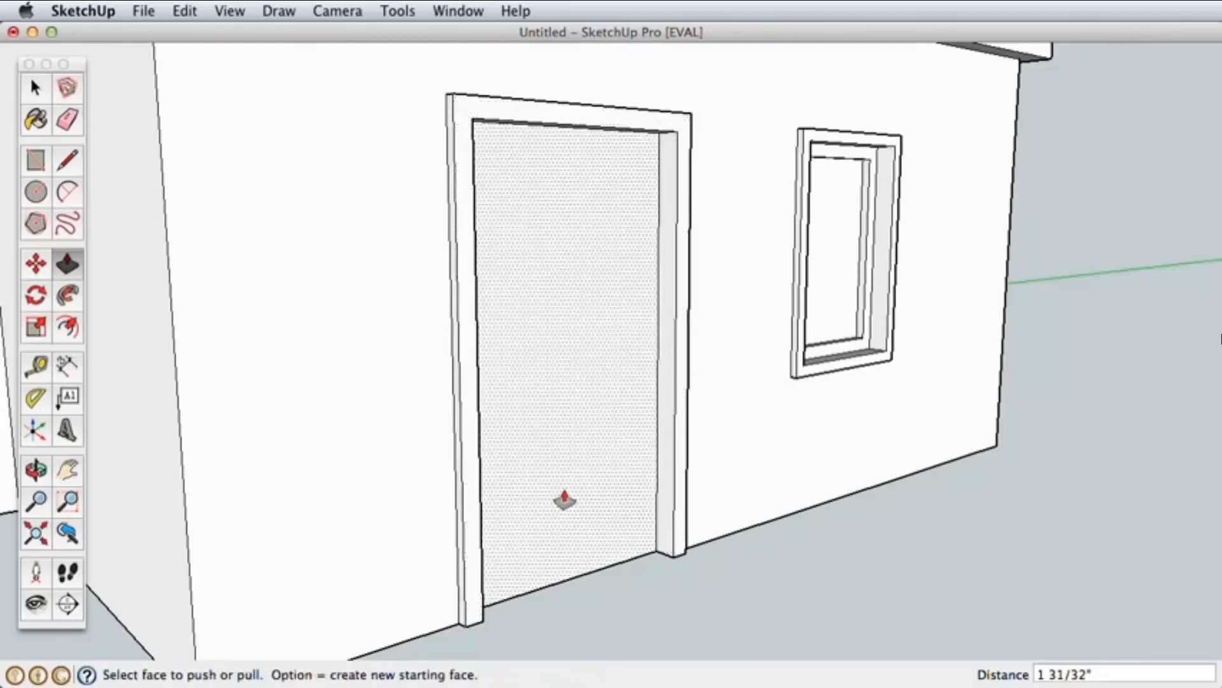
# - Draw a short horizontal line across the outer side face of the door trim near its base
pyautogui.press('h')
pyautogui.moveTo(482, 535); pyautogui.dragTo(635, 377)
pyautogui.press('z')
pyautogui.moveTo(650, 477); pyautogui.dragTo(647, 310)
pyautogui.press('h')
pyautogui.click(68, 160)
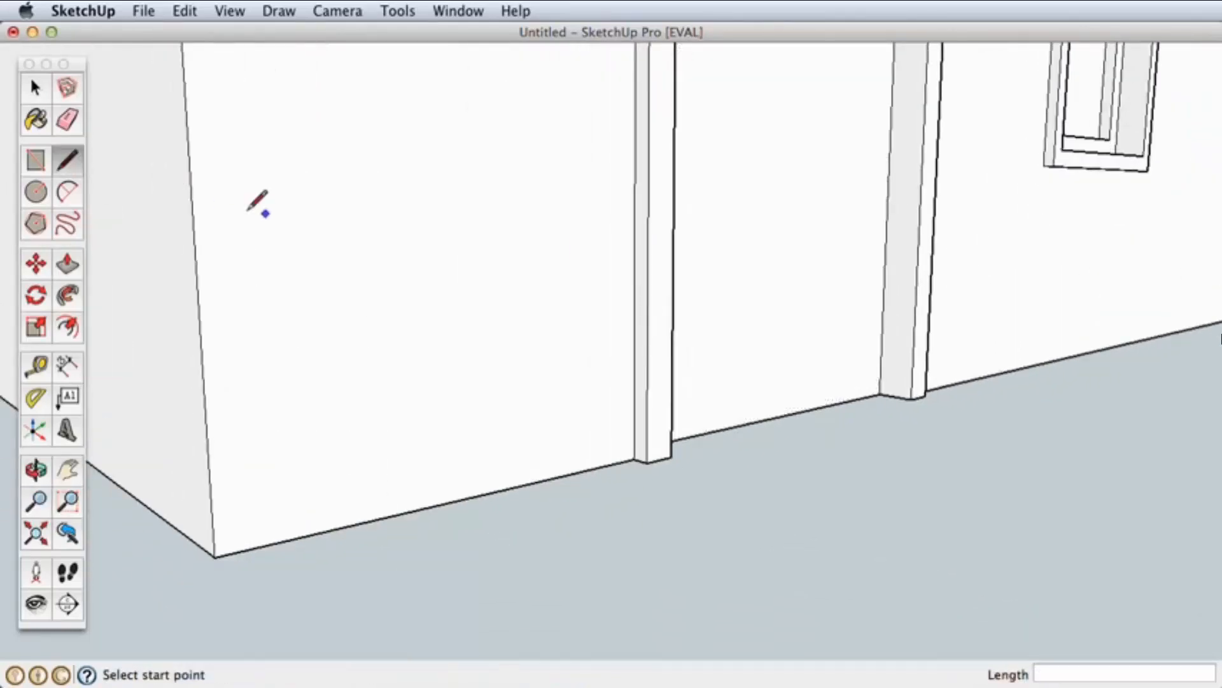
pyautogui.click(634, 312)
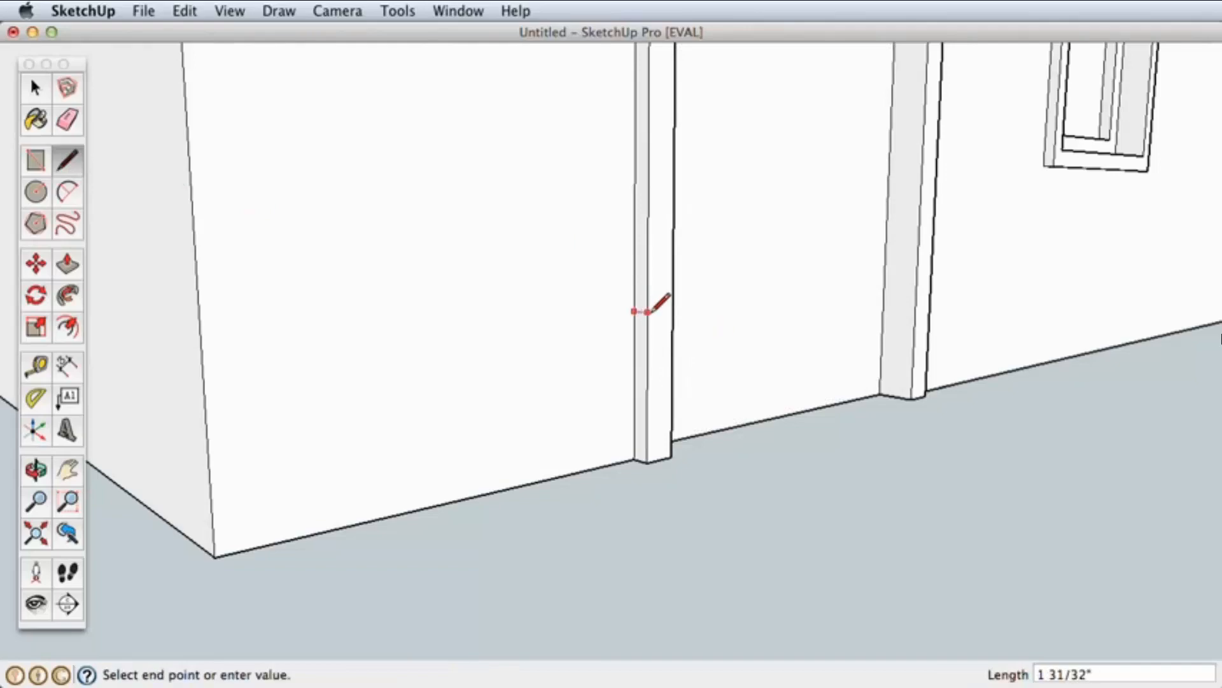
# - Try to Push/Pull the trim's lower side face along the wall to the house corner, about 3' 7"
pyautogui.click(66, 264)
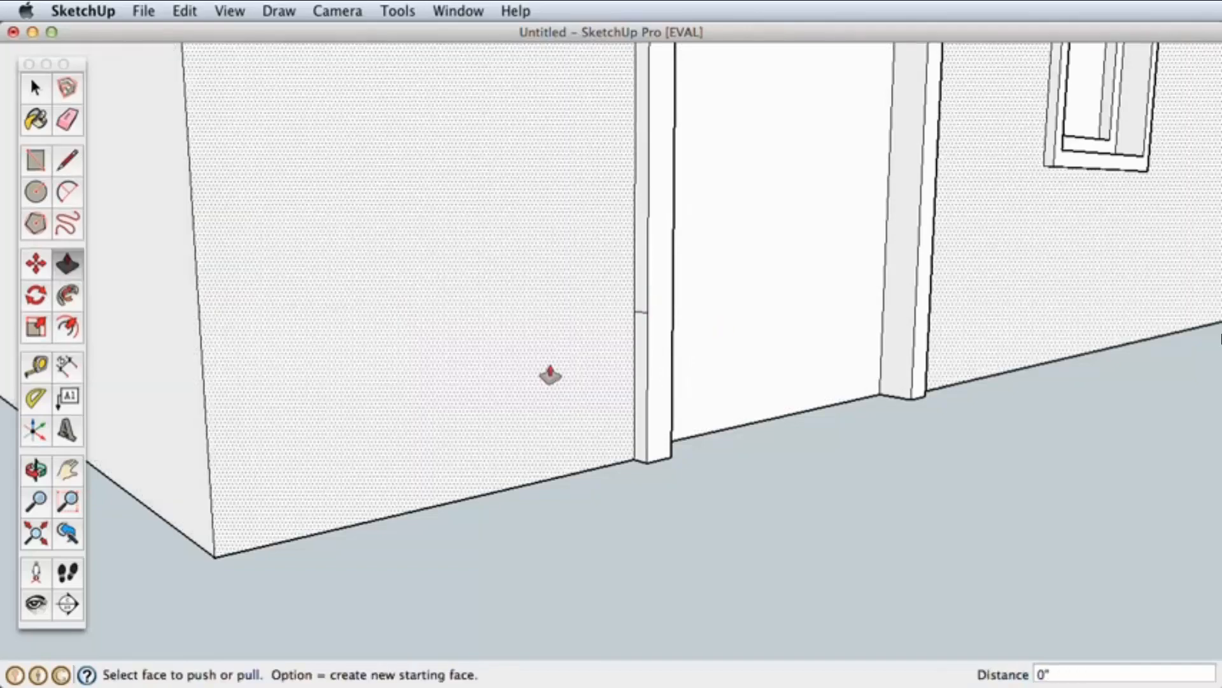
pyautogui.moveTo(641, 457); pyautogui.dragTo(150, 514)
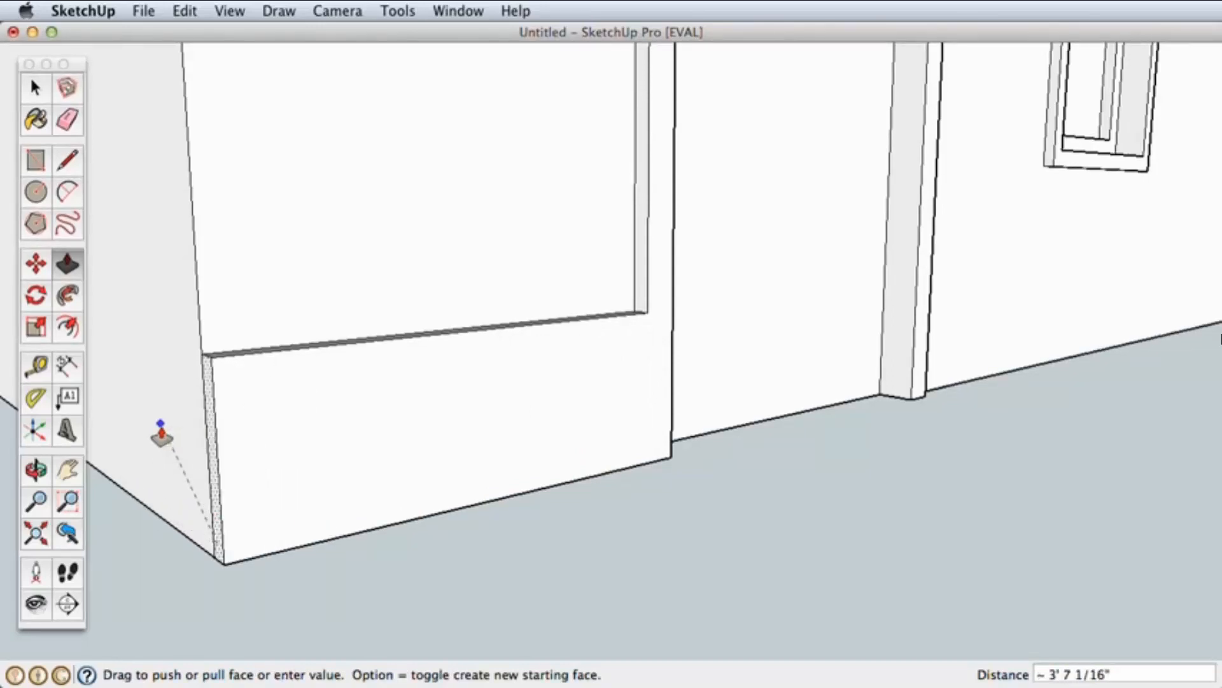
pyautogui.moveTo(162, 433); pyautogui.dragTo(159, 431)
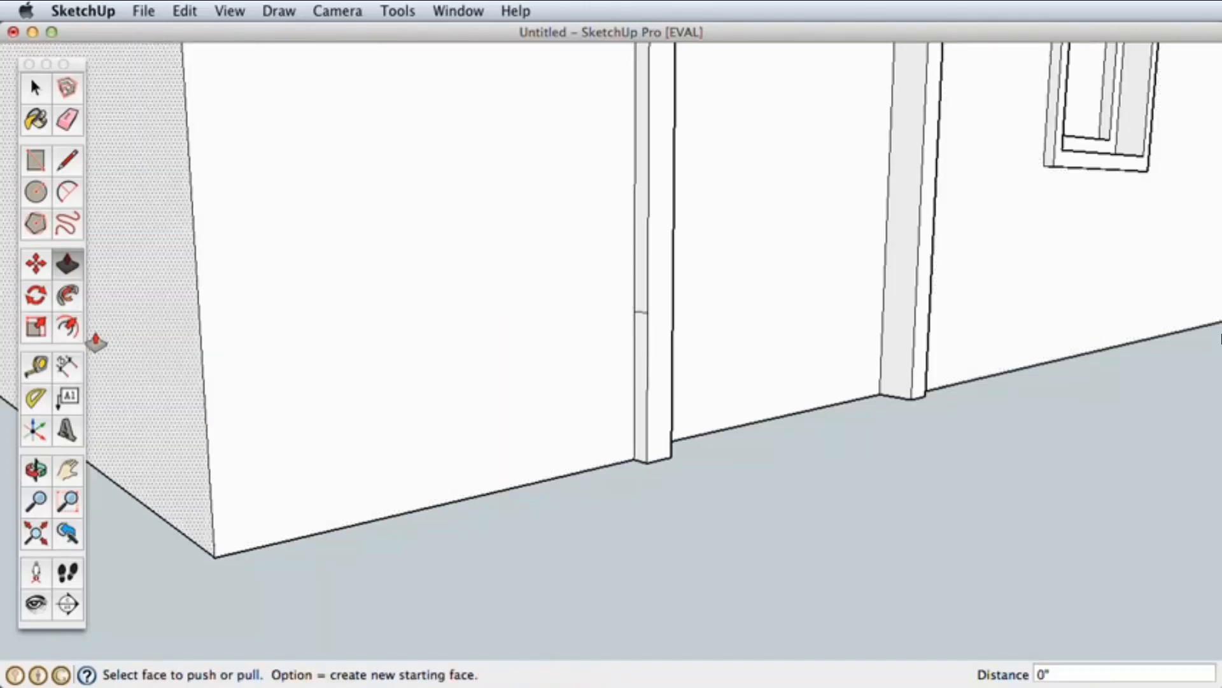
# - Try to sweep the trim's lower side face around the house corner with Follow Me, and undo the extrusion
pyautogui.click(68, 297)
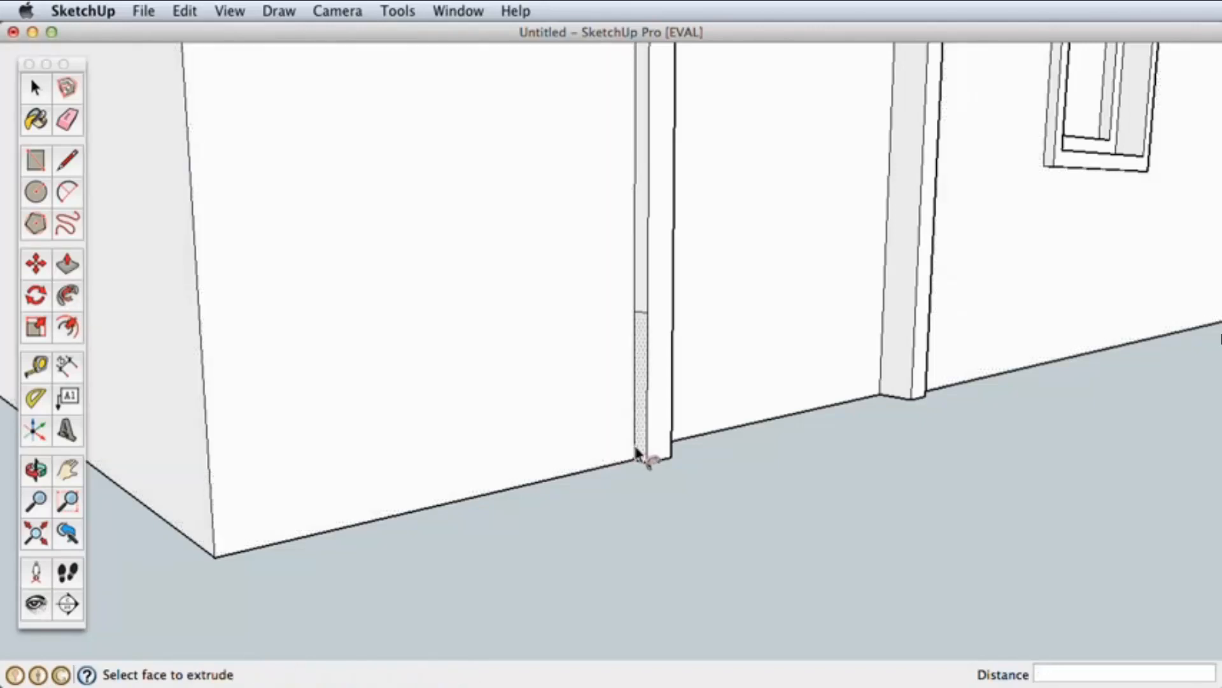
pyautogui.moveTo(644, 453)
pyautogui.mouseDown()
pyautogui.moveTo(603, 480)
pyautogui.moveTo(224, 570)
pyautogui.moveTo(143, 524)
pyautogui.moveTo(102, 478)
pyautogui.moveTo(172, 537)
pyautogui.moveTo(108, 485)
pyautogui.moveTo(156, 503)
pyautogui.mouseUp()
pyautogui.press('z')
pyautogui.moveTo(342, 412); pyautogui.dragTo(297, 170)
pyautogui.press('h')
pyautogui.rightClick(694, 515)
pyautogui.click(708, 519)
pyautogui.press('p')
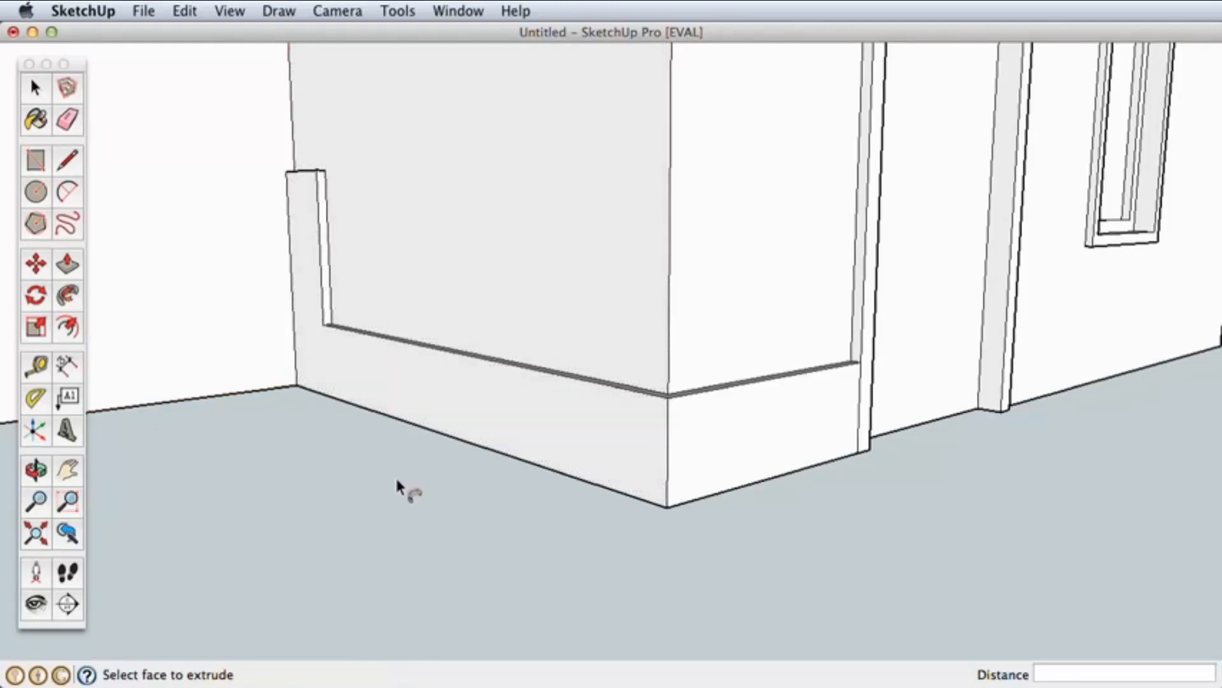
pyautogui.click(185, 11)
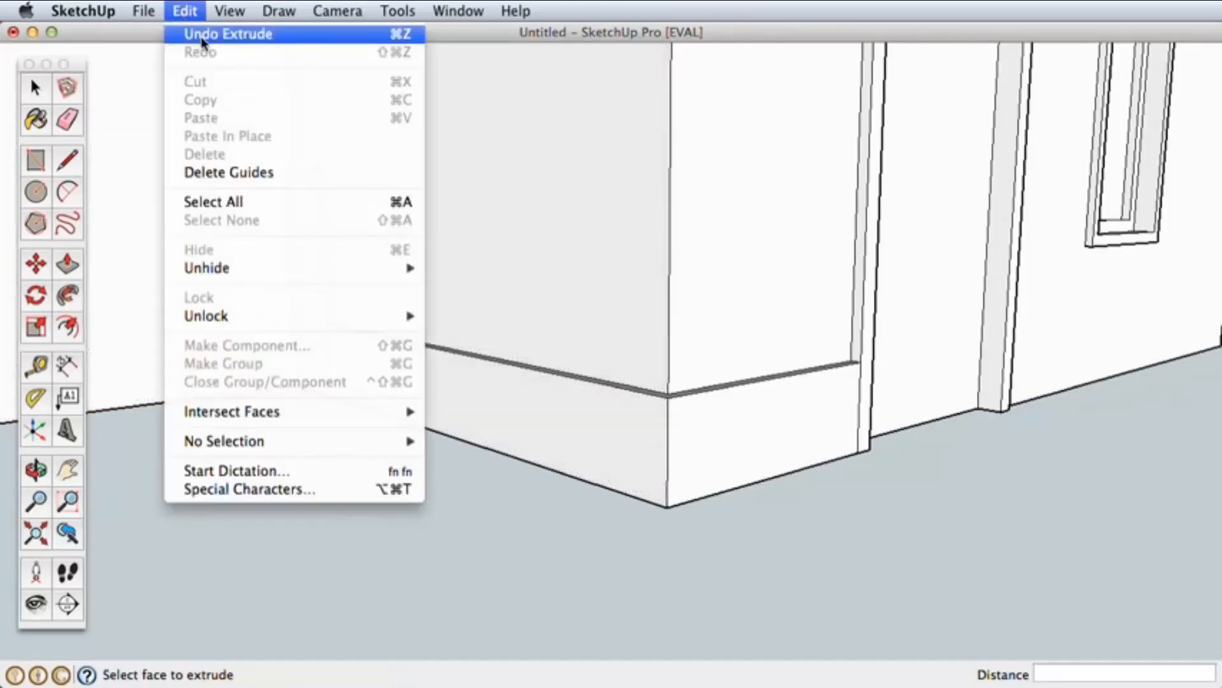
pyautogui.click(202, 38)
# - Sweep the trim's lower side face with Follow Me along the house's bottom edges to the opposite side of the door
pyautogui.press('z')
pyautogui.moveTo(713, 395); pyautogui.dragTo(715, 501)
pyautogui.press('h')
pyautogui.moveTo(619, 462); pyautogui.dragTo(710, 473)
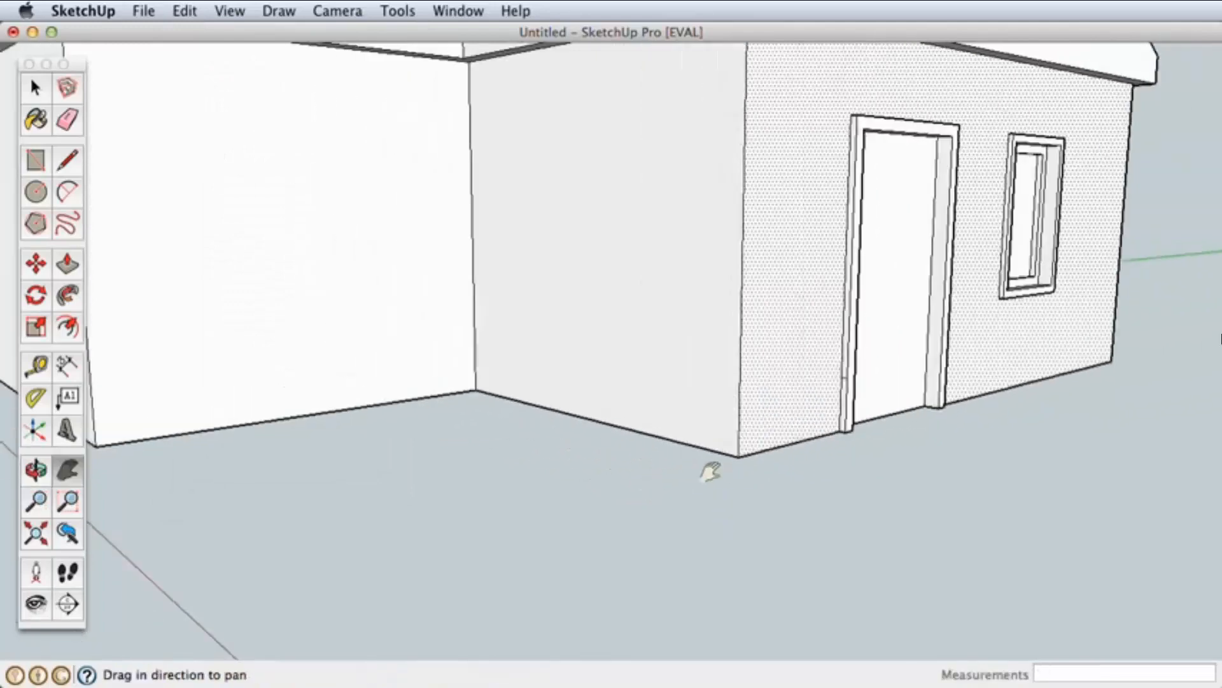
pyautogui.moveTo(711, 471); pyautogui.dragTo(715, 278, button='middle')
pyautogui.scroll(1, 706, 330)
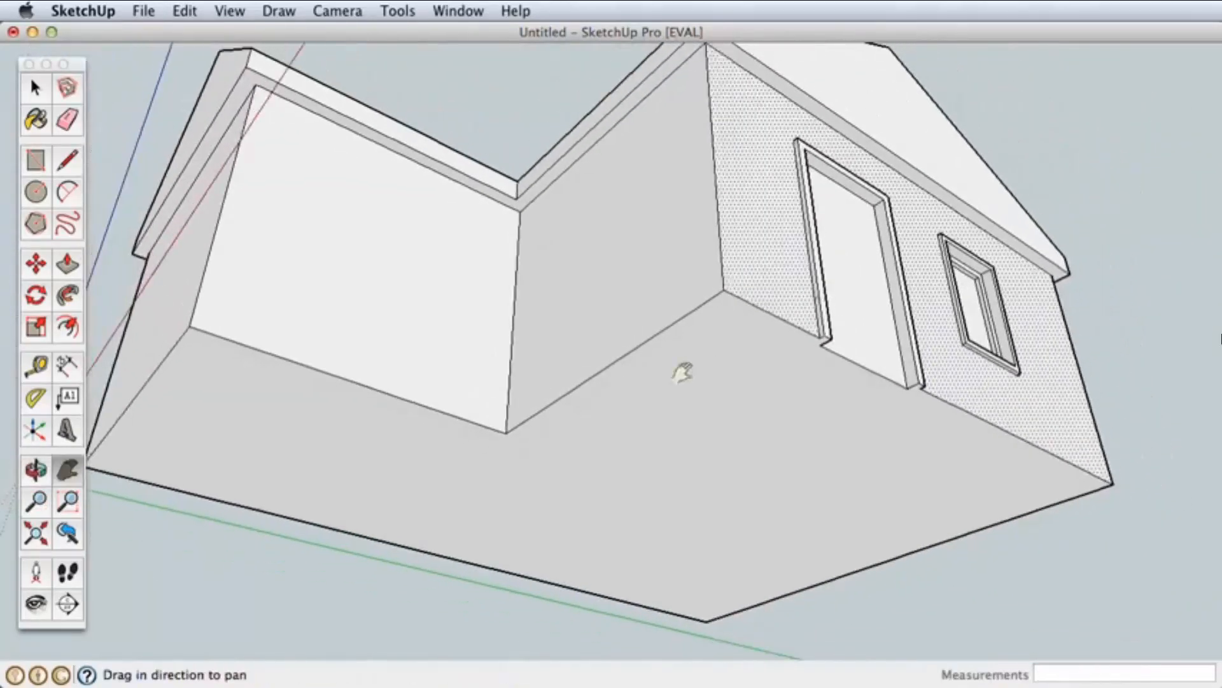
pyautogui.moveTo(682, 373); pyautogui.dragTo(758, 371)
pyautogui.press('space')
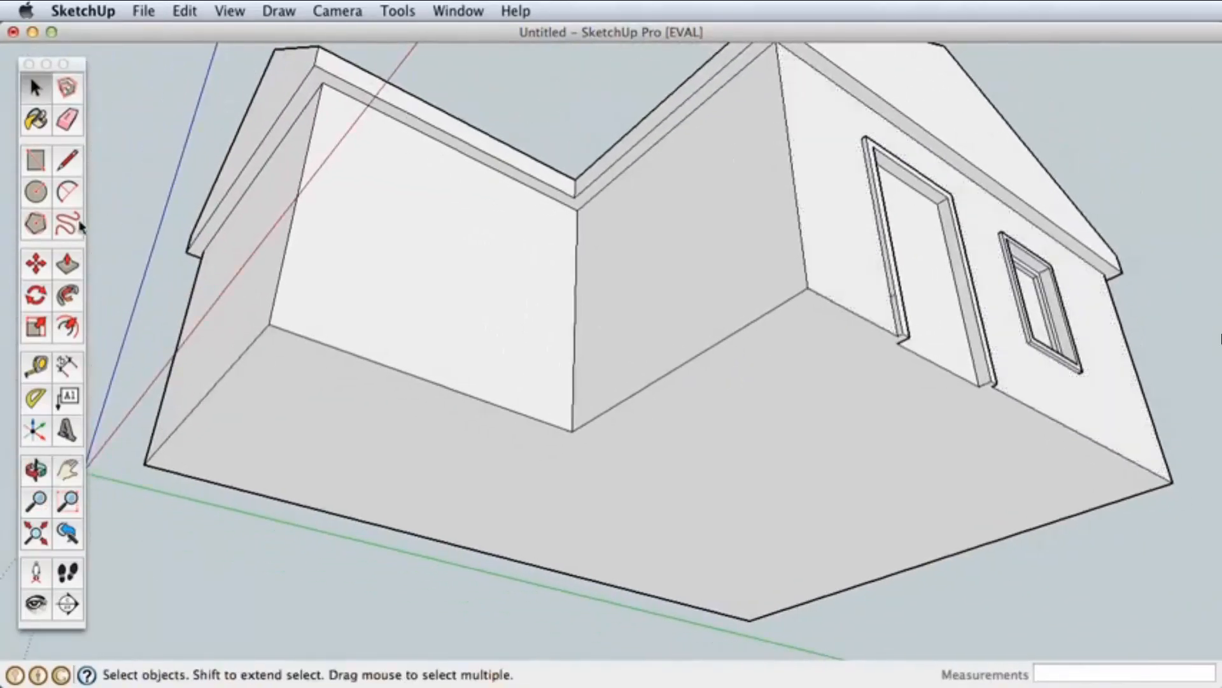
pyautogui.press('p')
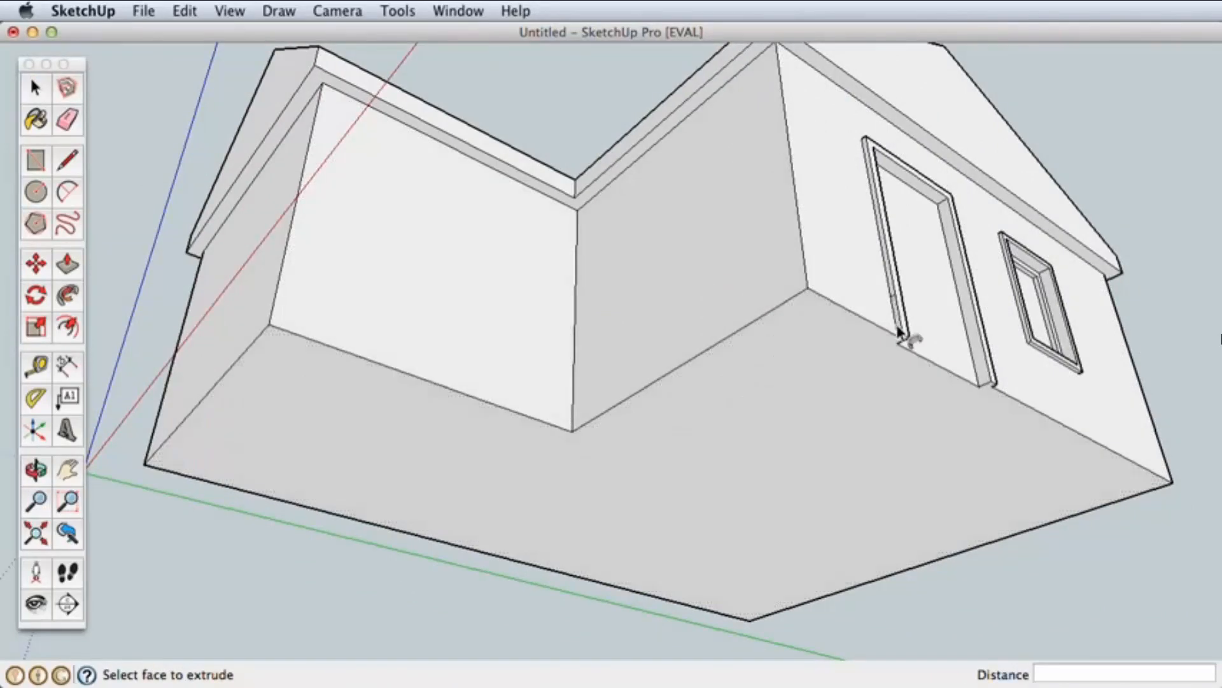
pyautogui.moveTo(800, 302)
pyautogui.mouseDown()
pyautogui.moveTo(567, 437)
pyautogui.moveTo(347, 371)
pyautogui.mouseUp()
pyautogui.moveTo(271, 331)
pyautogui.mouseDown()
pyautogui.moveTo(162, 458)
pyautogui.moveTo(208, 486)
pyautogui.mouseUp()
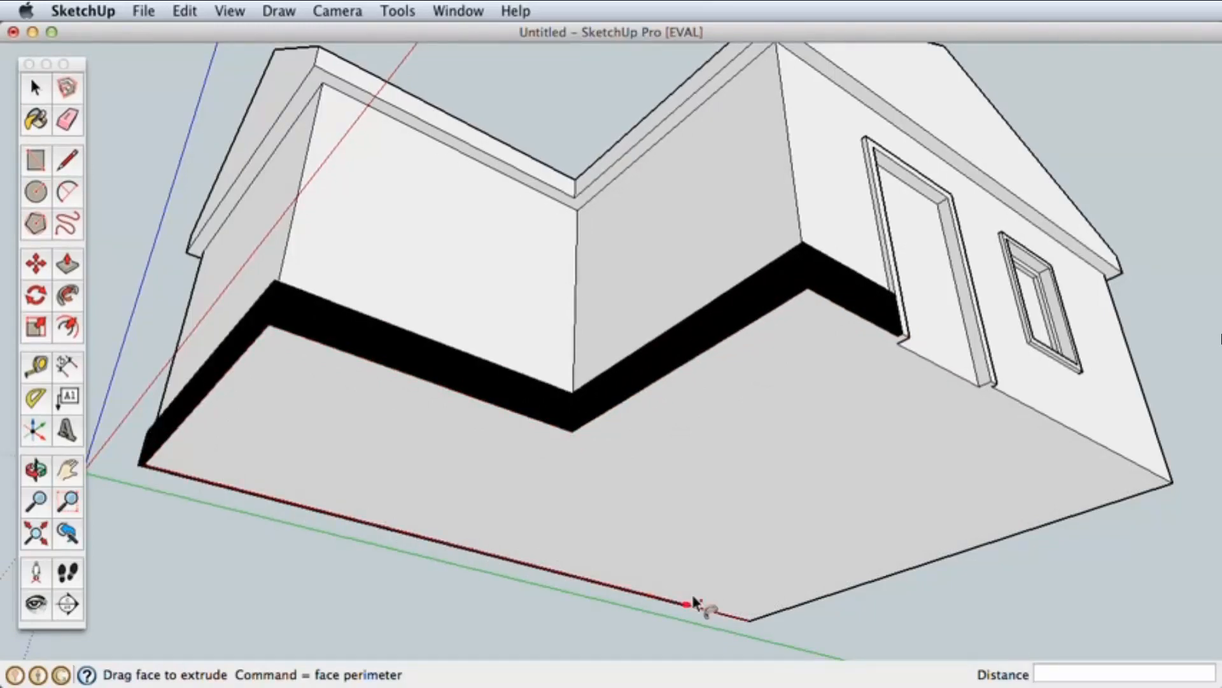
pyautogui.moveTo(694, 597); pyautogui.dragTo(861, 594)
pyautogui.moveTo(1045, 523)
pyautogui.mouseDown()
pyautogui.moveTo(1169, 471)
pyautogui.moveTo(999, 395)
pyautogui.mouseUp()
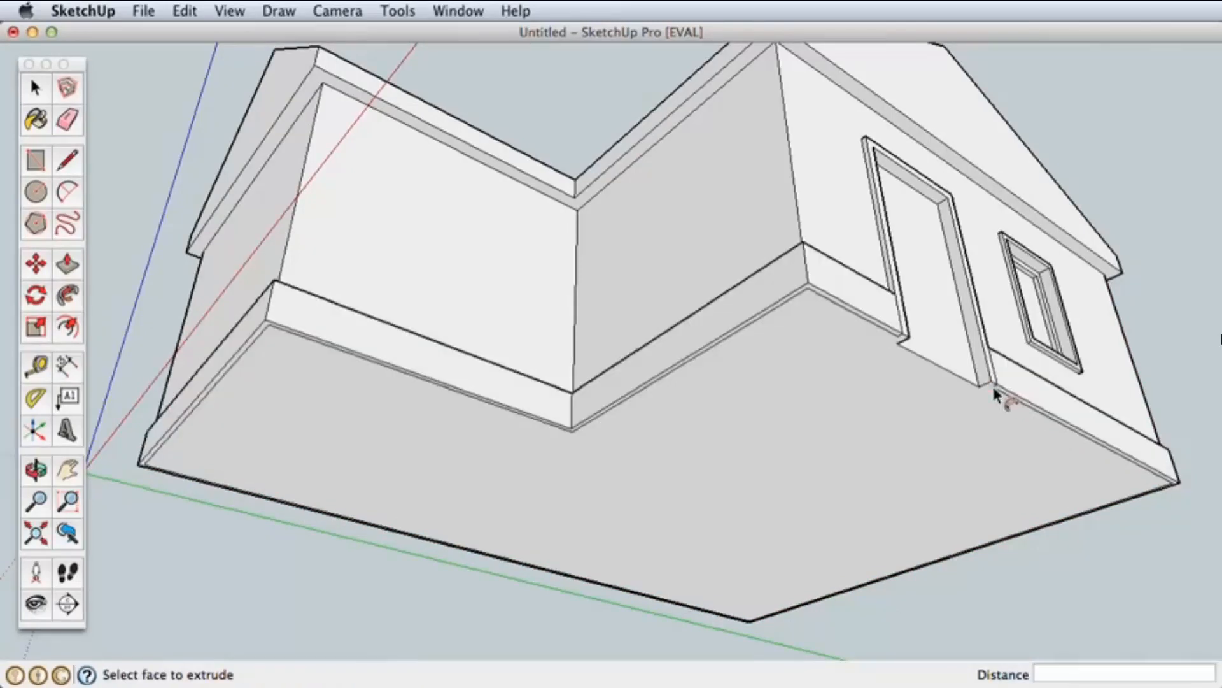
# - Undo the Follow Me extrusion around the base of the house
pyautogui.moveTo(936, 350); pyautogui.dragTo(849, 367, button='middle')
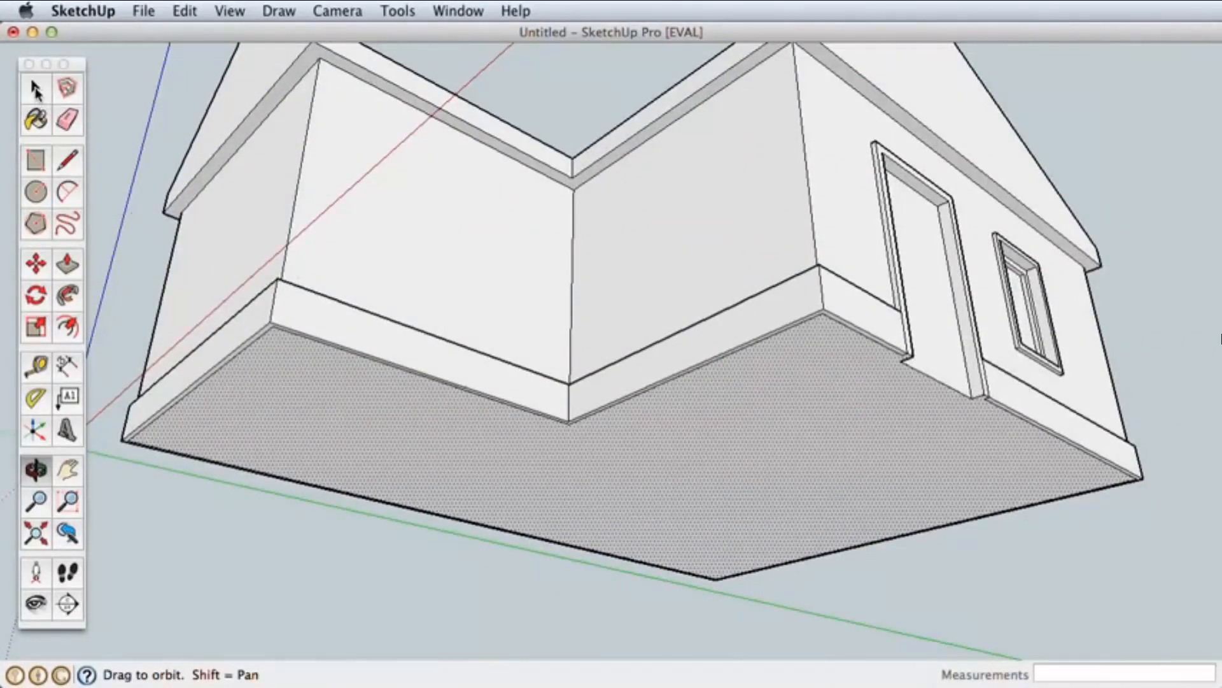
pyautogui.click(185, 11)
pyautogui.click(204, 29)
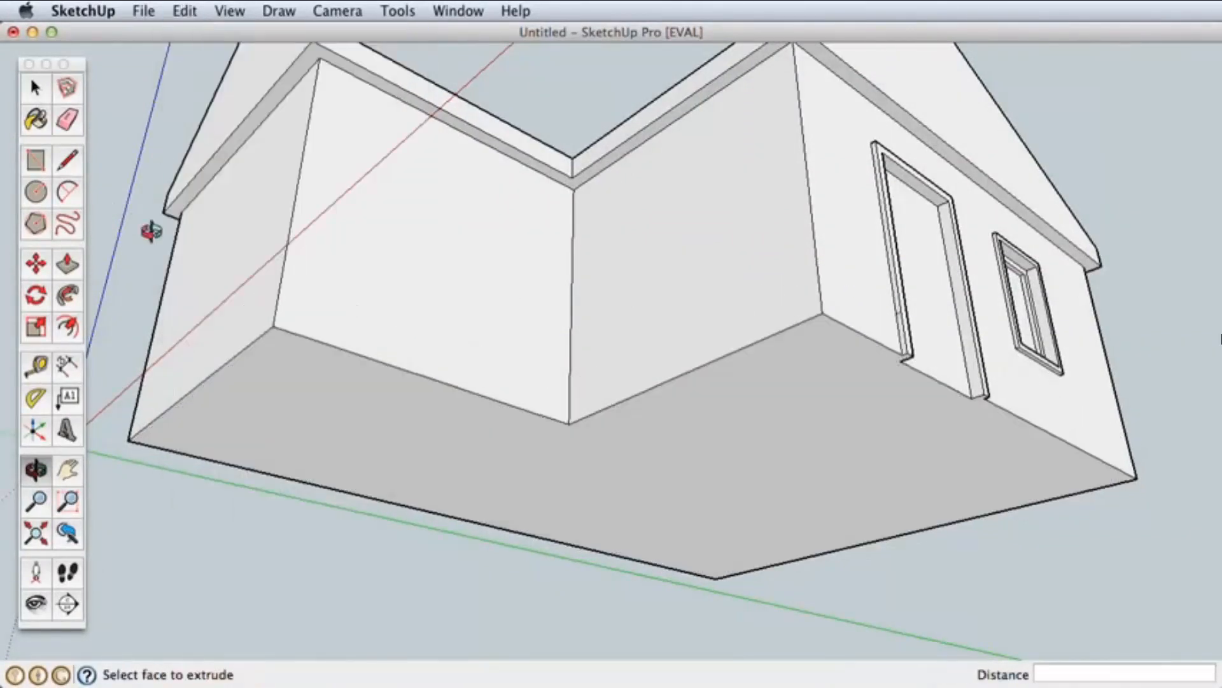
# - Select all bottom edges of the house except across the doorway, and sweep the trim profile beside the door along them with Follow Me
pyautogui.press('space')
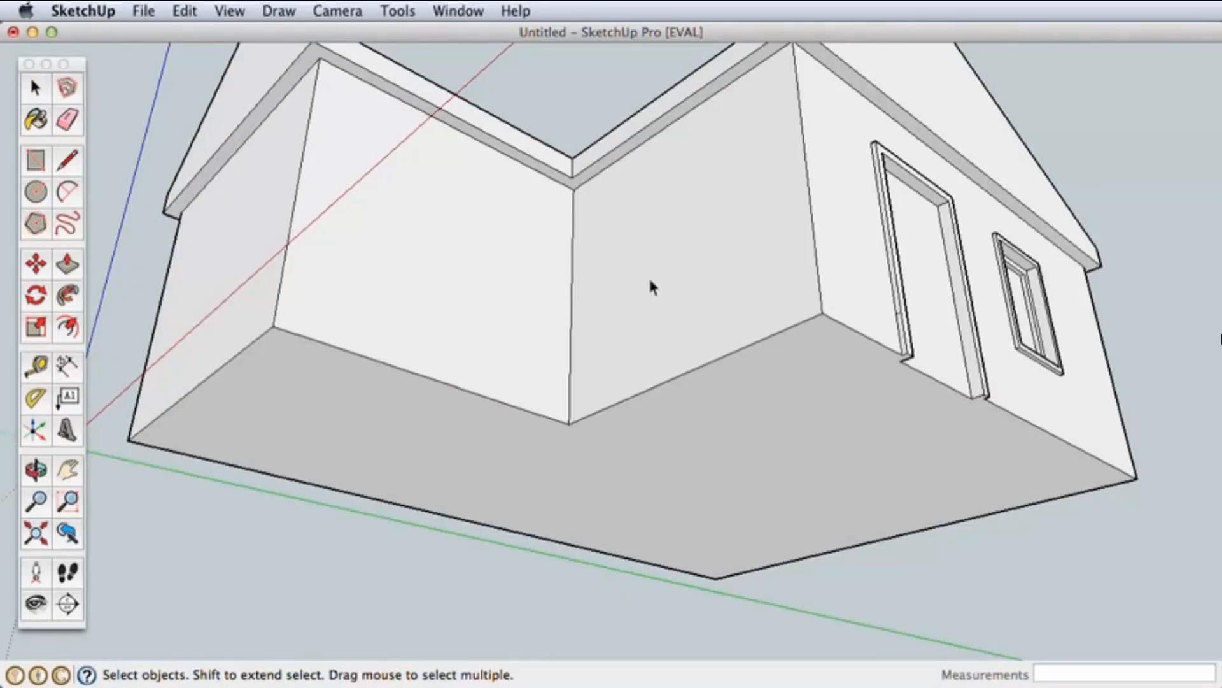
pyautogui.click(869, 342)
pyautogui.click(820, 318)
pyautogui.keyDown('shift'); pyautogui.click(442, 382); pyautogui.keyUp('shift')
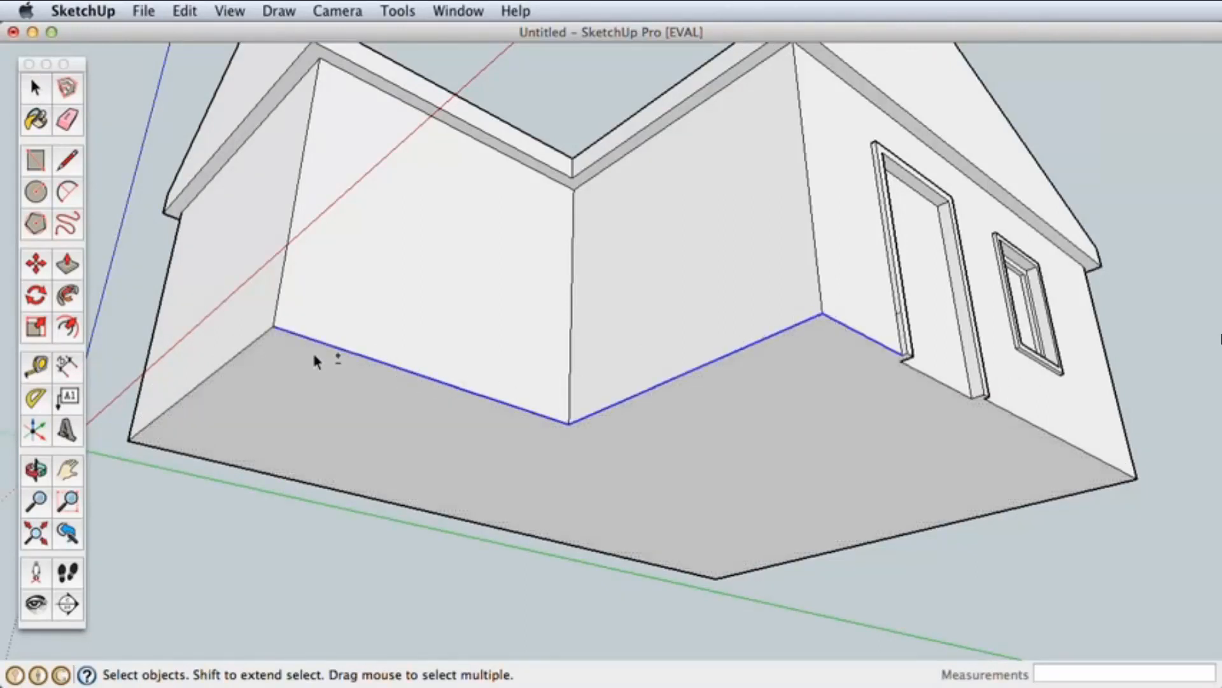
pyautogui.keyDown('shift'); pyautogui.click(261, 350); pyautogui.keyUp('shift')
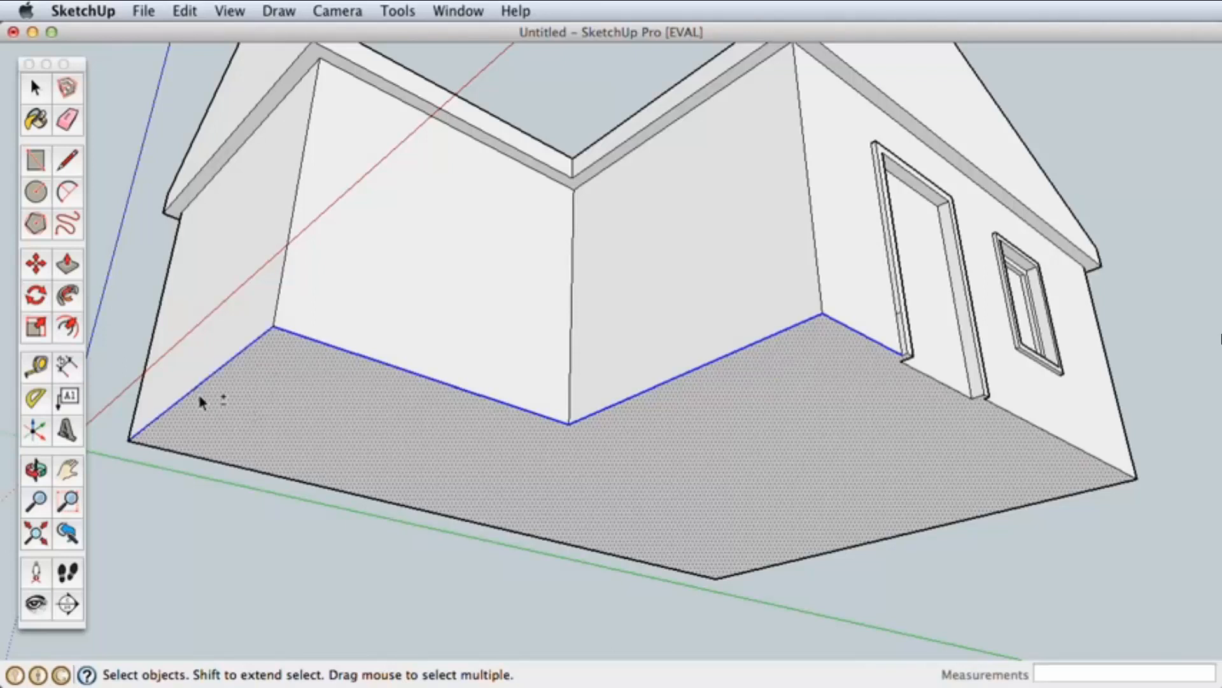
pyautogui.keyDown('shift'); pyautogui.click(205, 442); pyautogui.keyUp('shift')
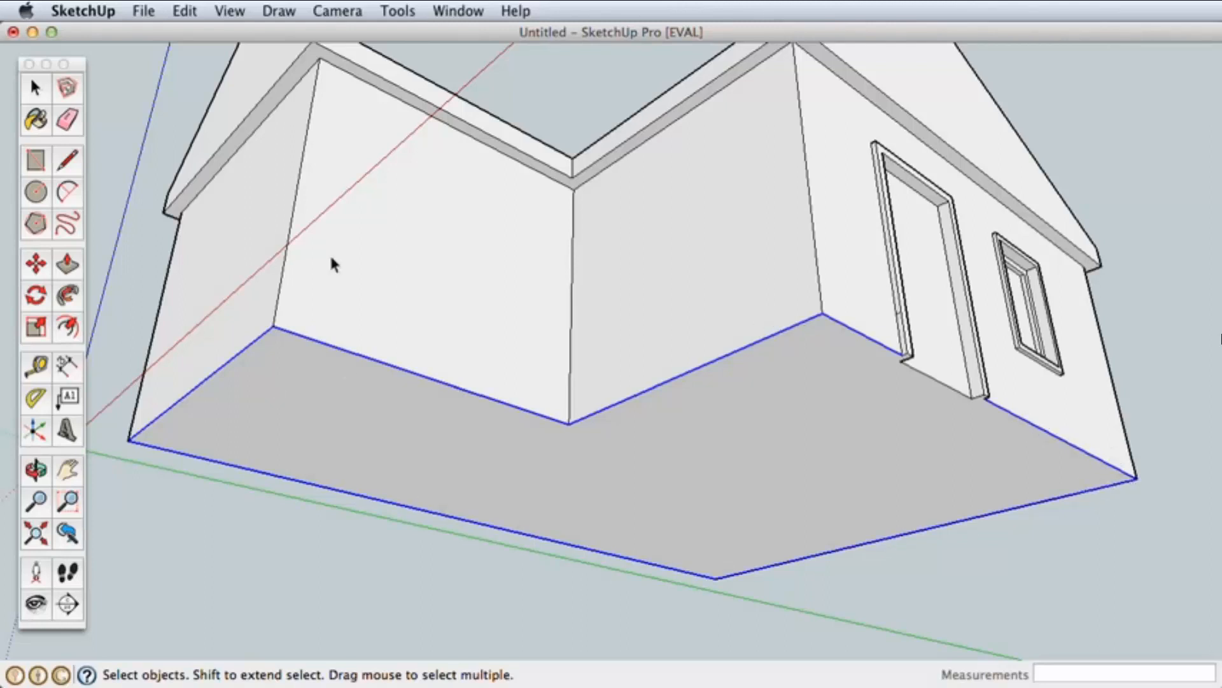
pyautogui.click(68, 296)
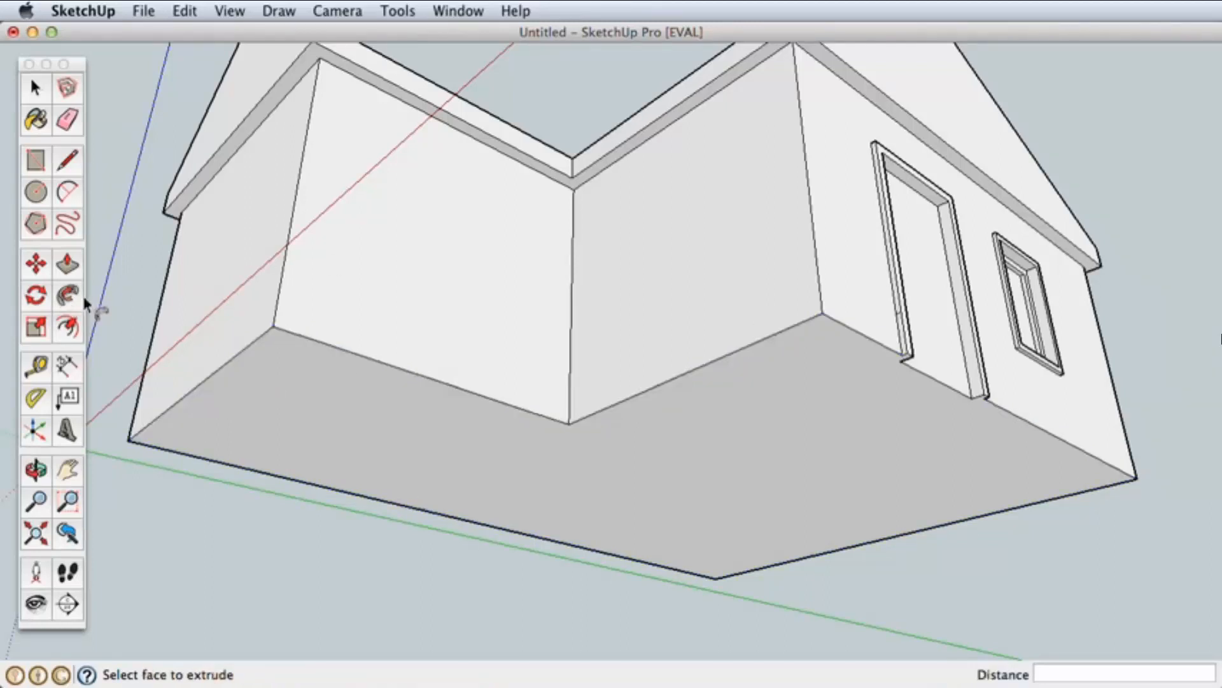
pyautogui.click(902, 339)
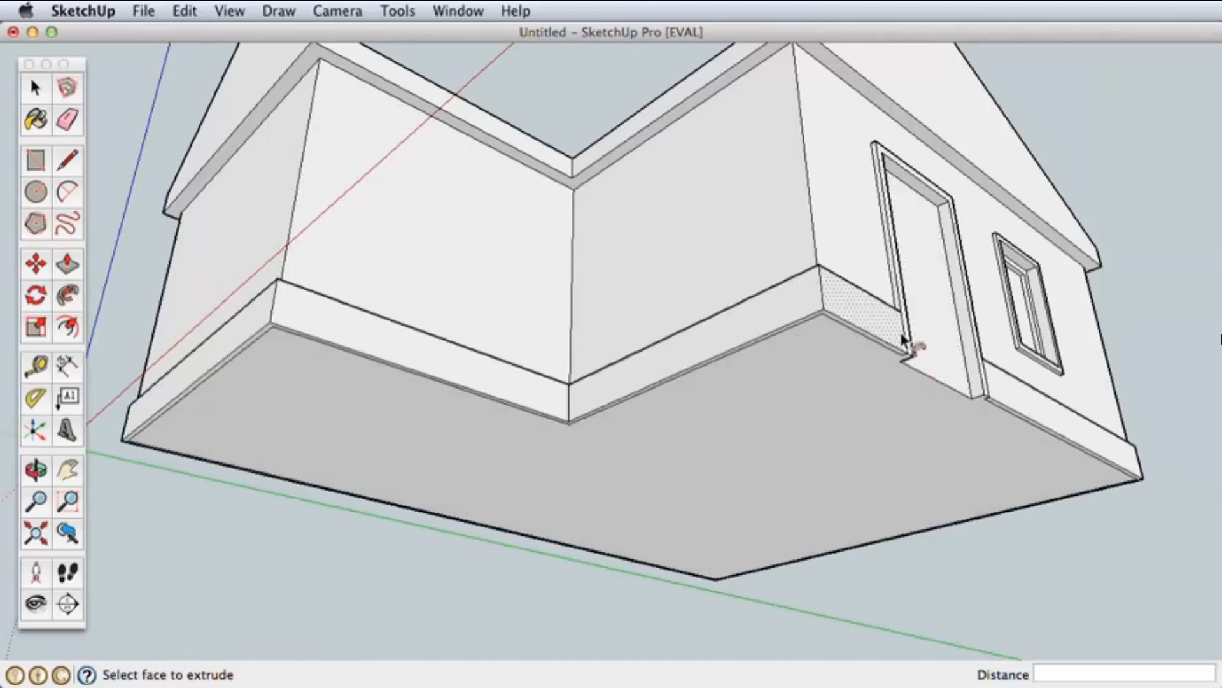
# - Examine the base trim around the walls from an exterior view of the whole house
pyautogui.press('o')
pyautogui.moveTo(824, 300)
pyautogui.mouseDown()
pyautogui.moveTo(731, 355)
pyautogui.moveTo(821, 354)
pyautogui.moveTo(840, 322)
pyautogui.moveTo(839, 306)
pyautogui.moveTo(823, 305)
pyautogui.mouseUp()
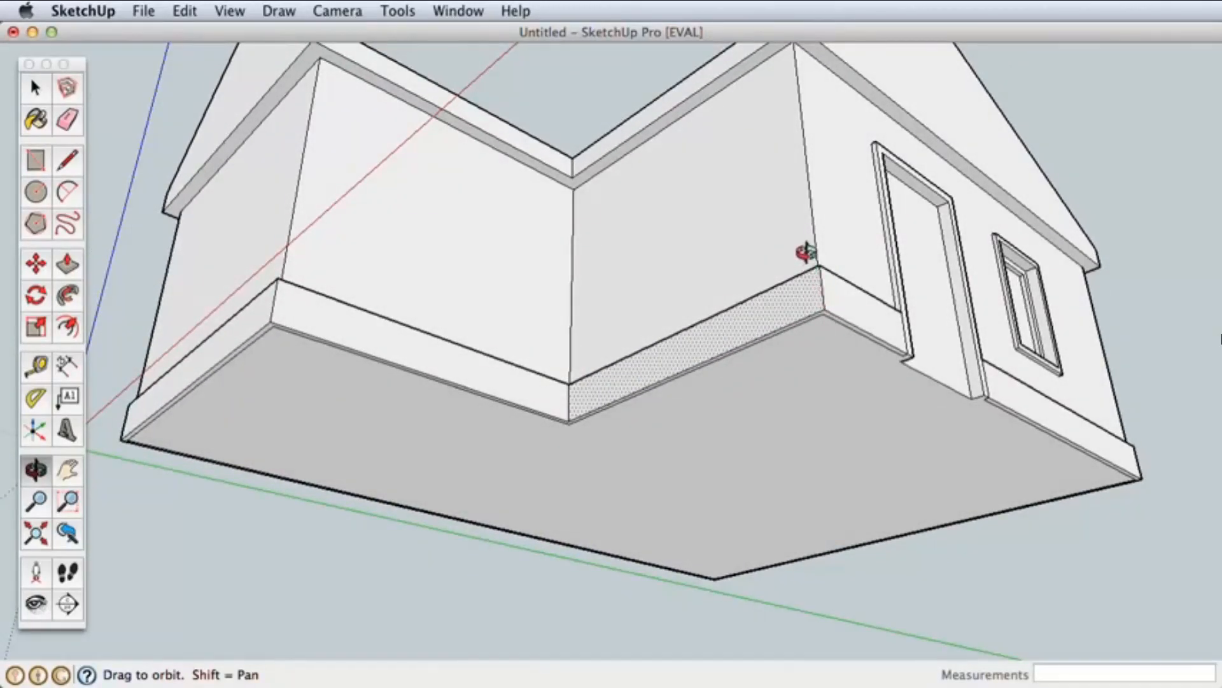
pyautogui.moveTo(807, 233); pyautogui.dragTo(799, 449)
pyautogui.press('z')
pyautogui.moveTo(769, 320); pyautogui.dragTo(774, 398)
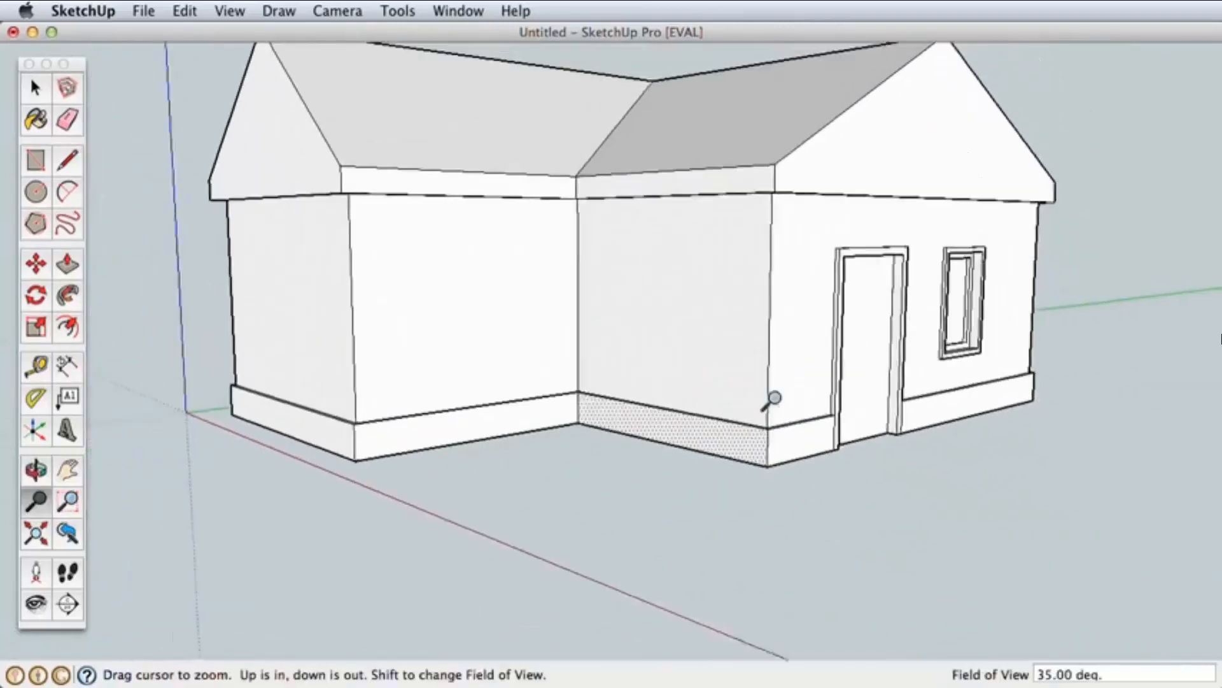
pyautogui.keyDown('shift'); pyautogui.moveTo(773, 399); pyautogui.dragTo(737, 437, button='middle'); pyautogui.keyUp('shift')
pyautogui.press('space')
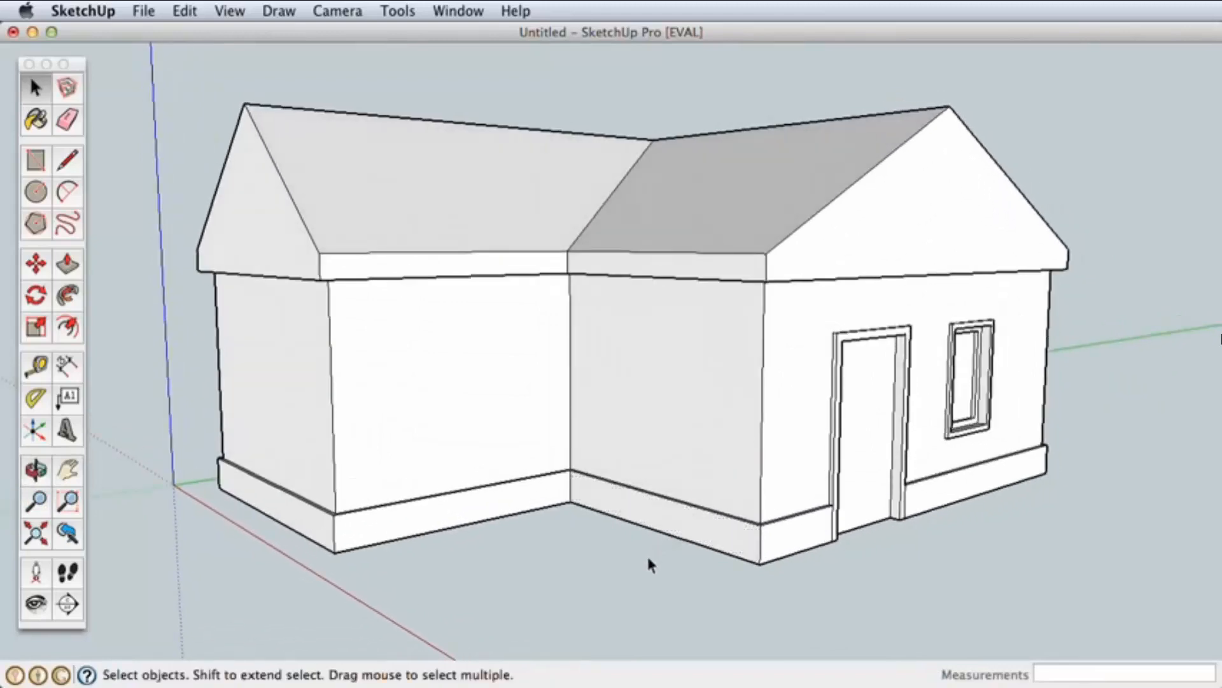
# - Draw two lines on the front gable parallel to the roof slopes, meeting below the peak and ending on the bottom edge, the second about 10' 3"
pyautogui.keyDown('shift'); pyautogui.moveTo(696, 355); pyautogui.dragTo(630, 429, button='middle'); pyautogui.keyUp('shift')
pyautogui.press('z')
pyautogui.moveTo(653, 465); pyautogui.dragTo(430, 321)
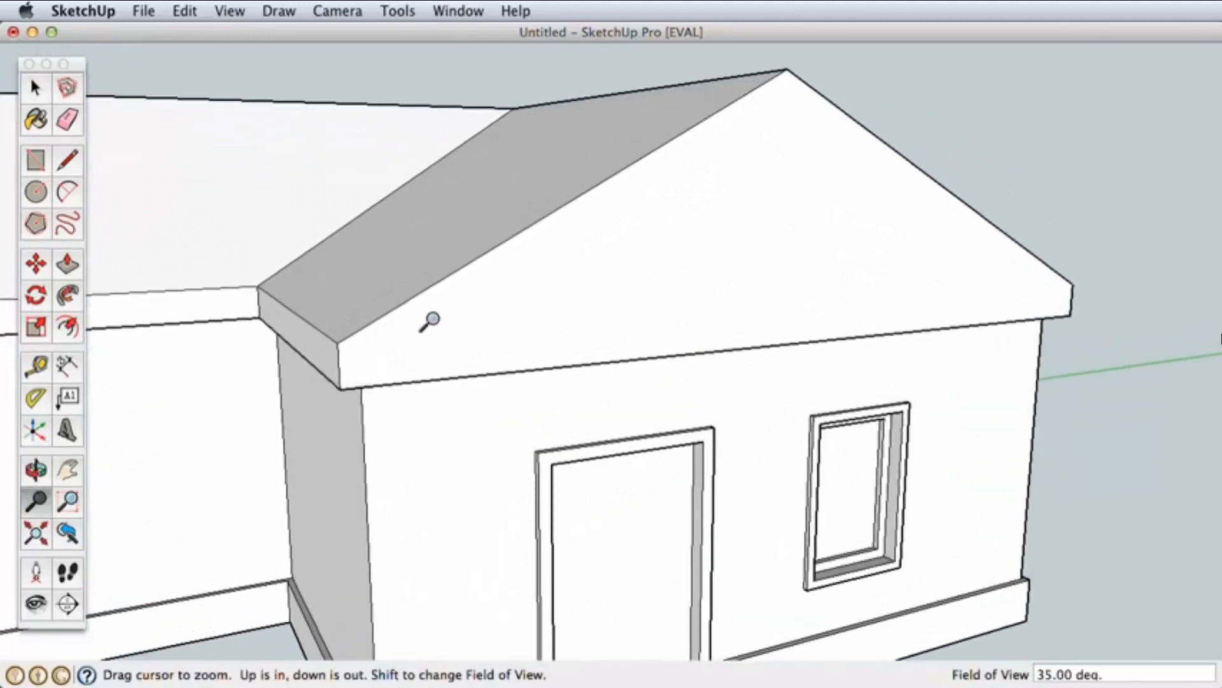
pyautogui.click(68, 160)
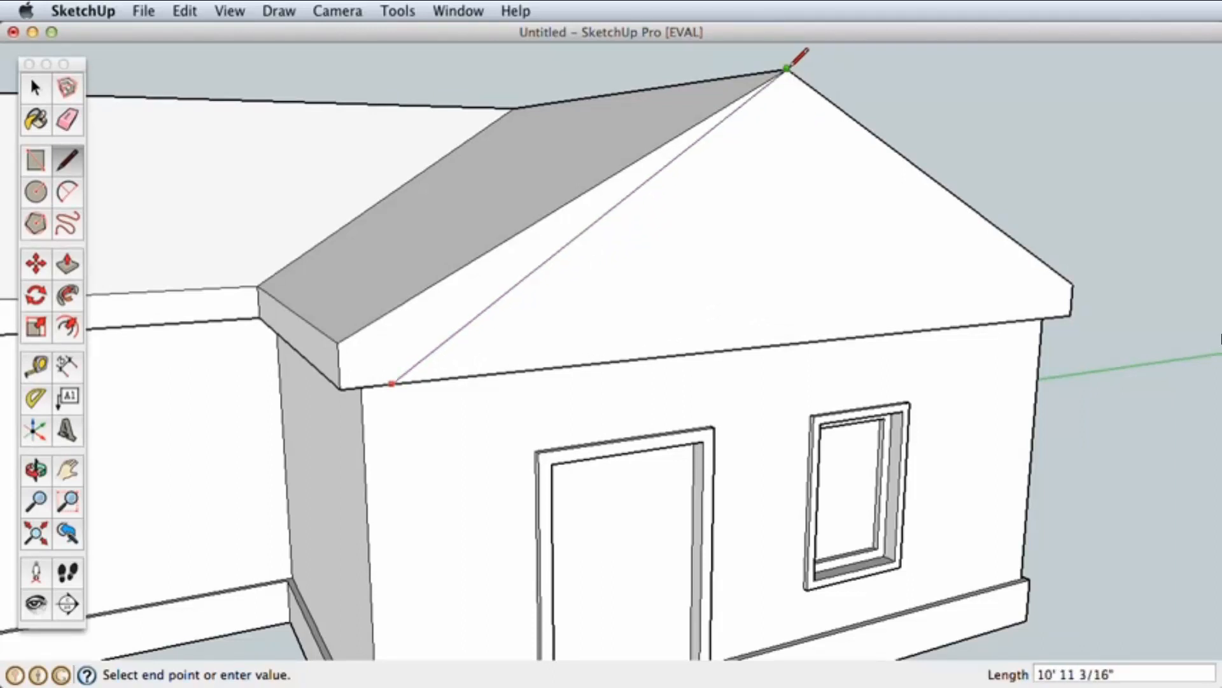
pyautogui.click(785, 132)
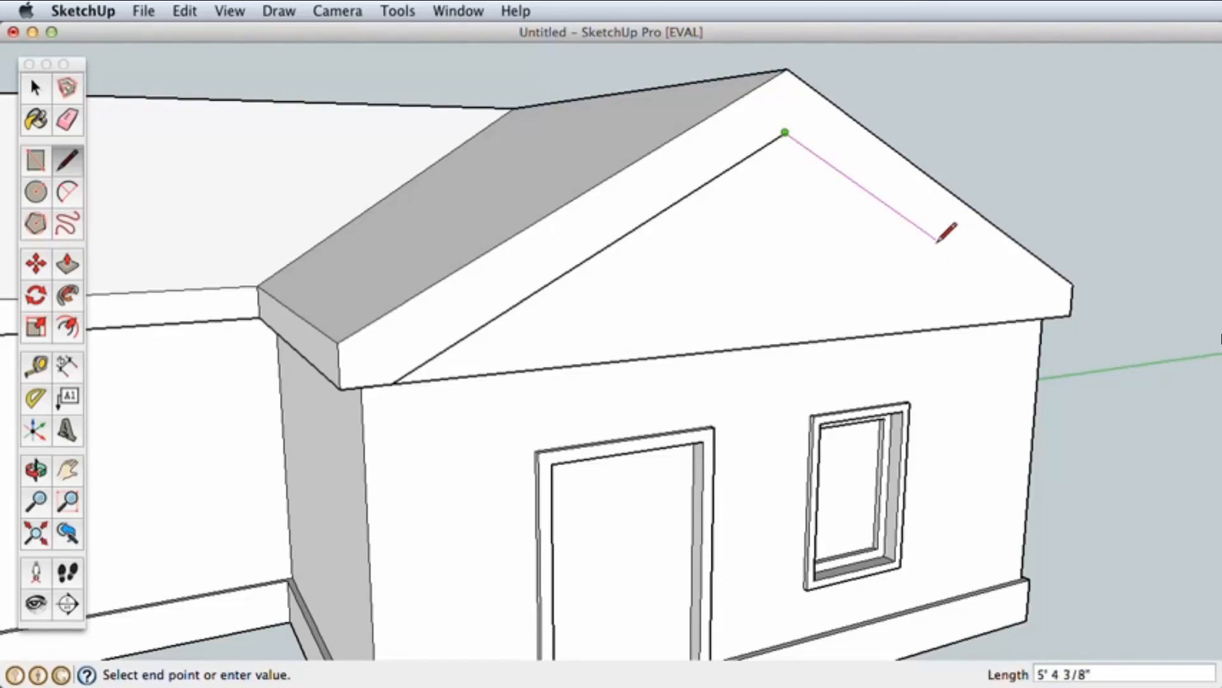
pyautogui.click(1047, 316)
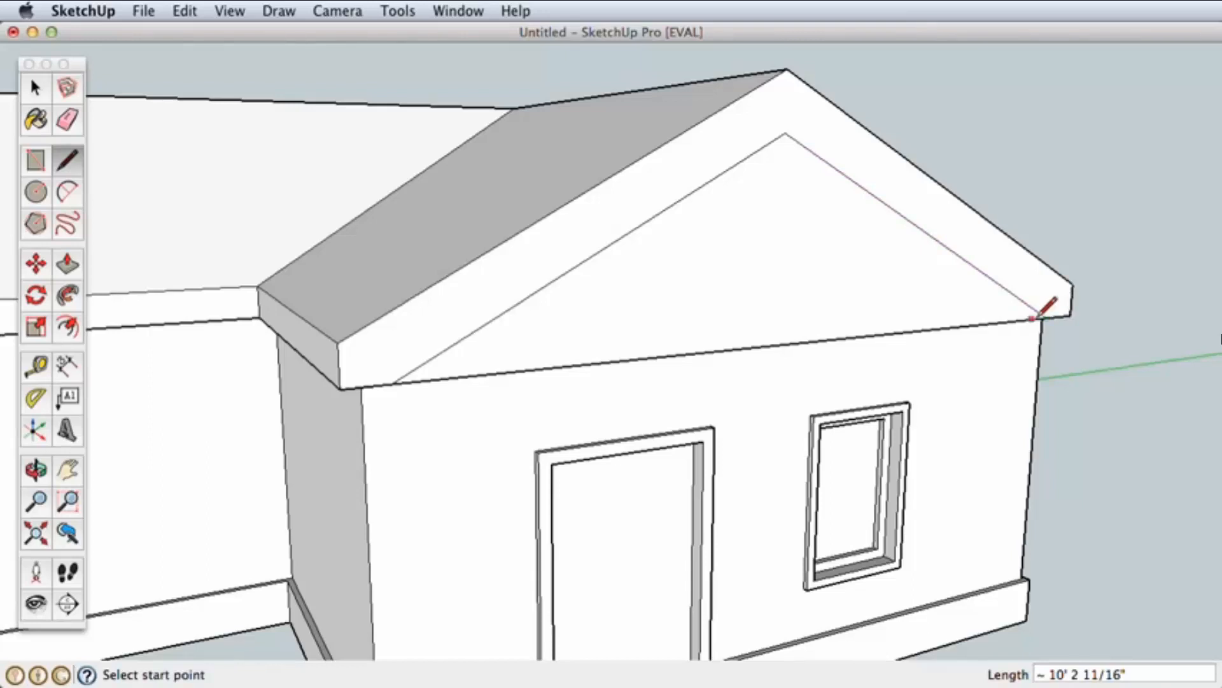
# - Push/Pull the triangular face inside the gable lines back toward the plane of the front wall below
pyautogui.press('o')
pyautogui.moveTo(969, 360)
pyautogui.mouseDown()
pyautogui.moveTo(1102, 322)
pyautogui.moveTo(1064, 278)
pyautogui.moveTo(993, 281)
pyautogui.moveTo(985, 296)
pyautogui.moveTo(1056, 308)
pyautogui.moveTo(972, 289)
pyautogui.moveTo(1032, 216)
pyautogui.mouseUp()
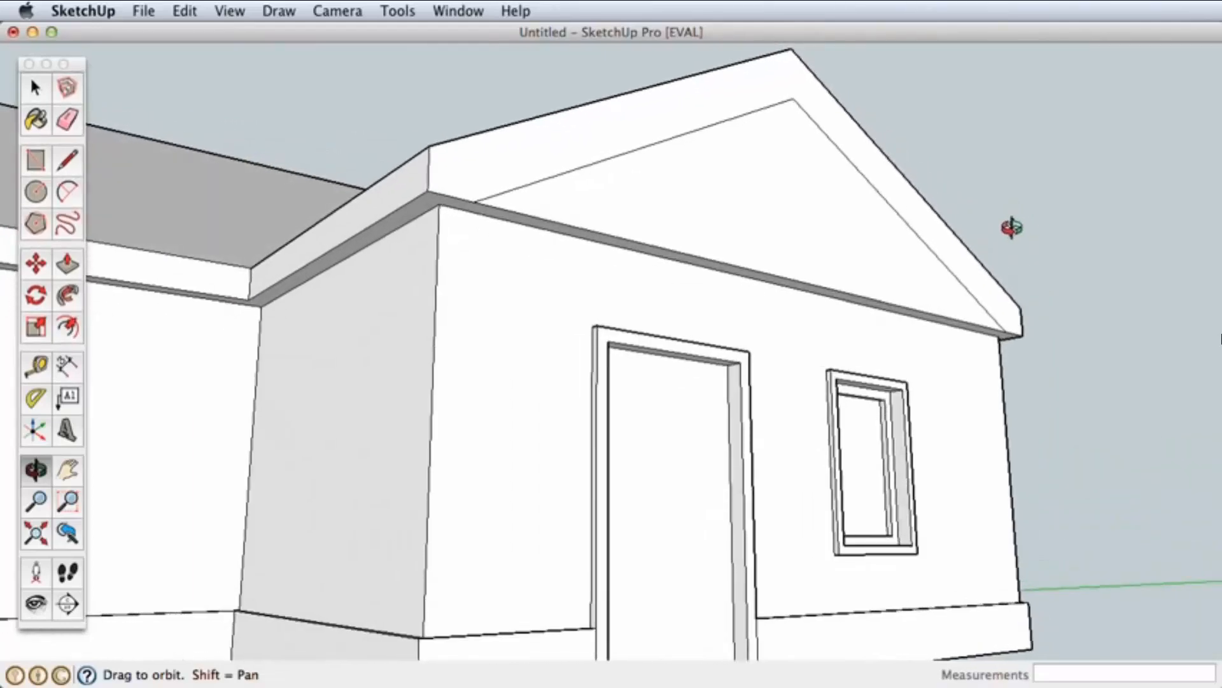
pyautogui.click(67, 268)
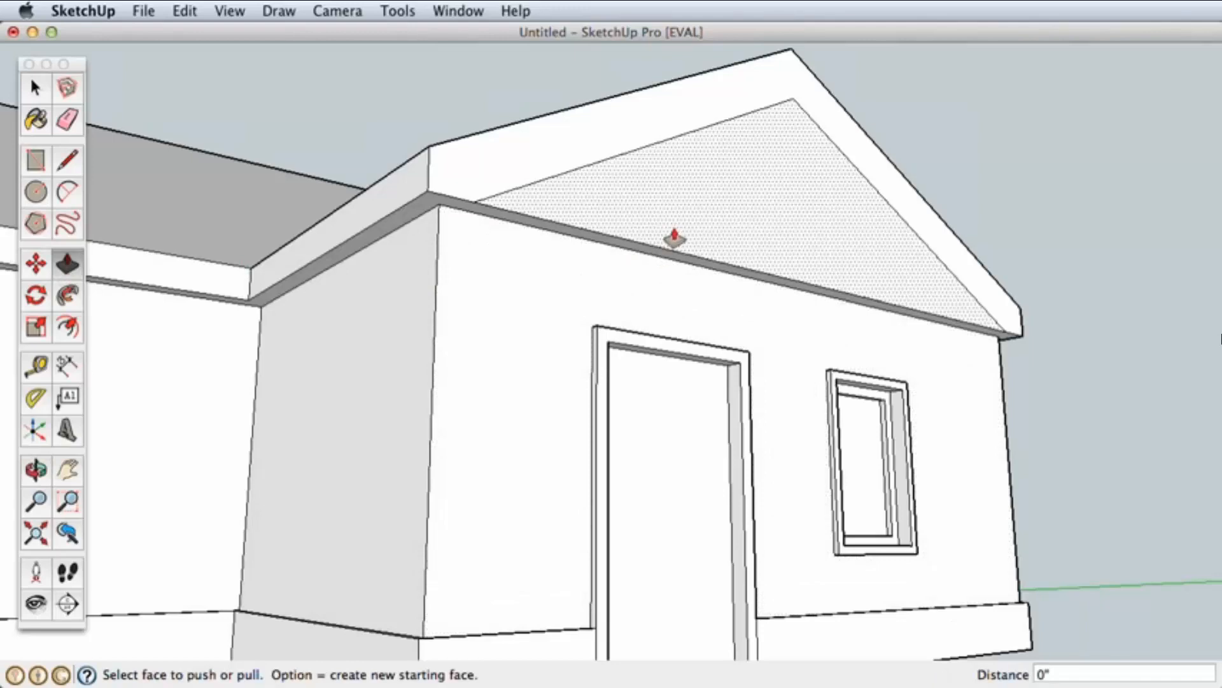
pyautogui.moveTo(675, 238); pyautogui.dragTo(636, 281)
pyautogui.press('z')
pyautogui.moveTo(715, 317)
pyautogui.mouseDown()
pyautogui.moveTo(706, 459)
pyautogui.moveTo(649, 428)
pyautogui.moveTo(885, 398)
pyautogui.moveTo(843, 387)
pyautogui.moveTo(810, 409)
pyautogui.moveTo(819, 464)
pyautogui.mouseUp()
pyautogui.press('h')
pyautogui.press('o')
pyautogui.press('z')
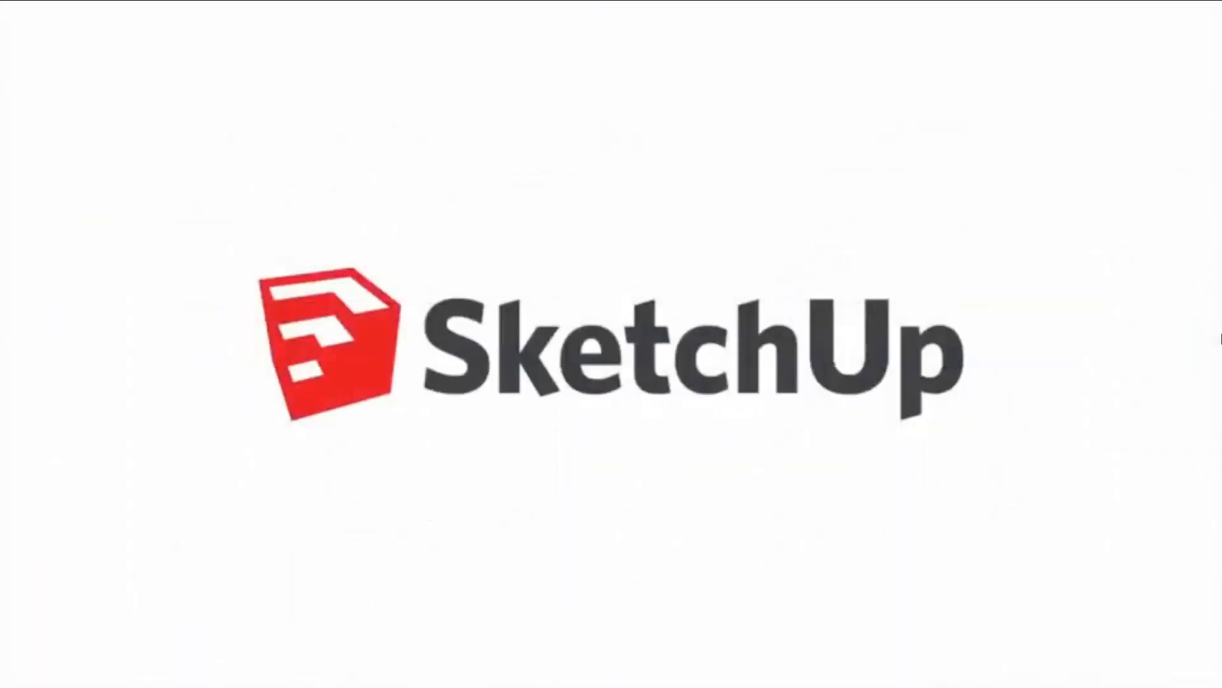